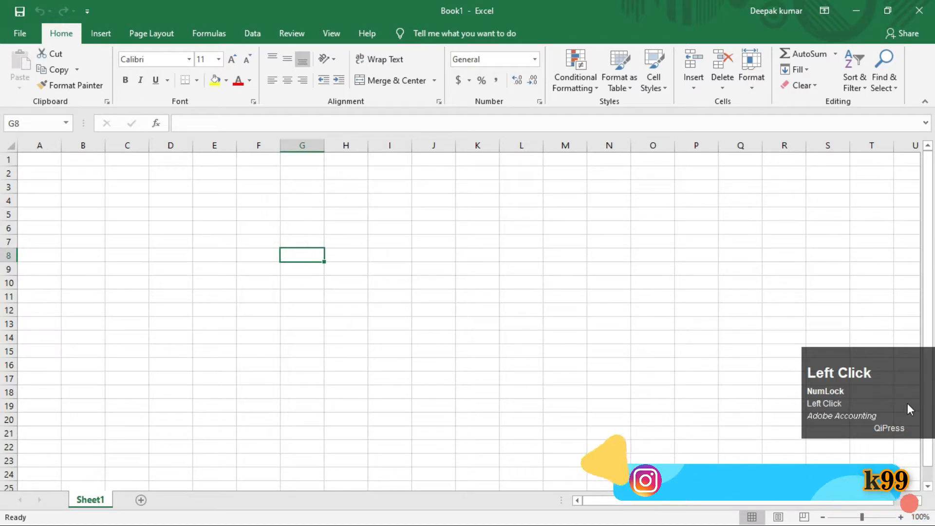
left_click_drag(907, 403, 853, 263)
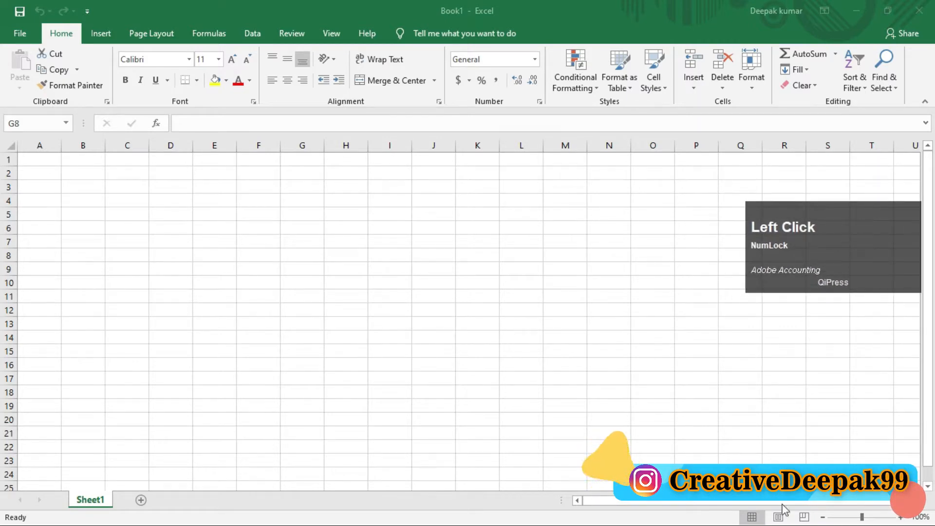
left_click(109, 241)
left_click(140, 201)
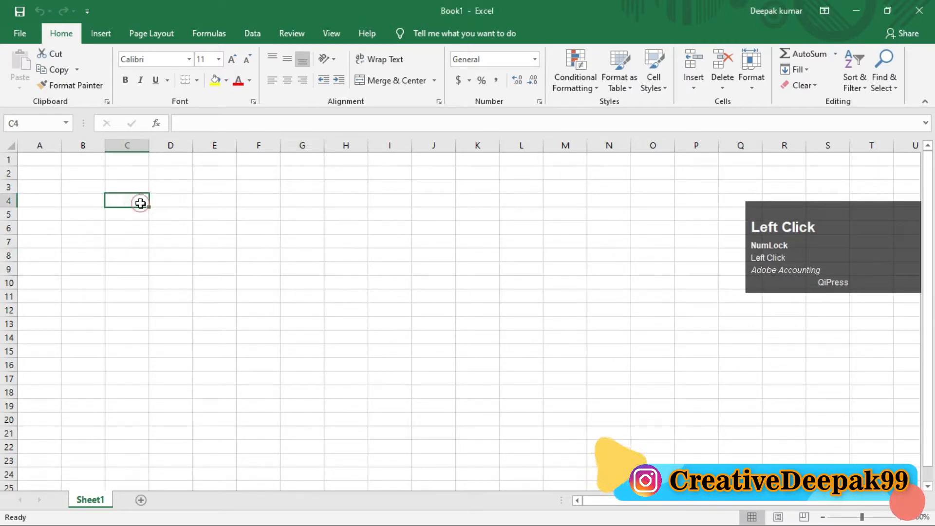
Enter the headings ROLL NO in A1 and NAME OF STUDENT in B1, and widen column B to fit its heading.
left_click(43, 156)
left_click(94, 160)
left_click(37, 159)
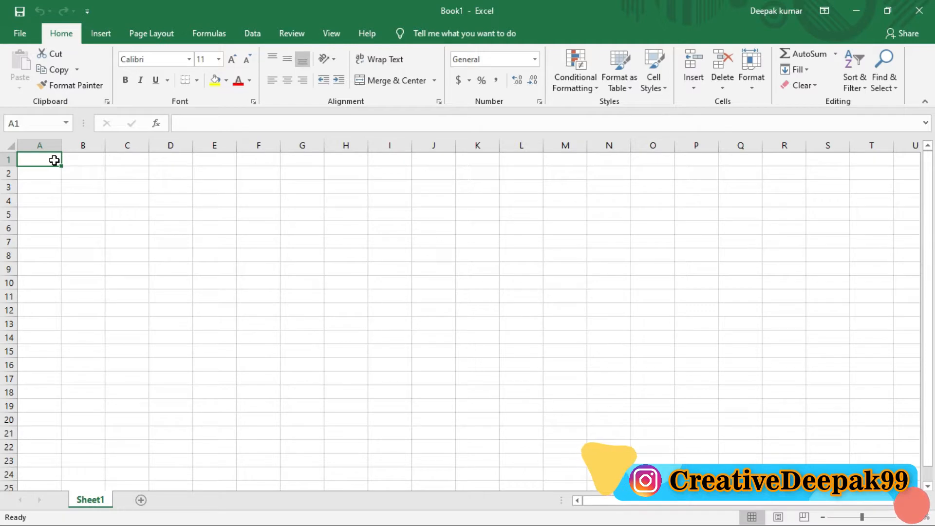
key("Caps_Lock")
type("ROLL")
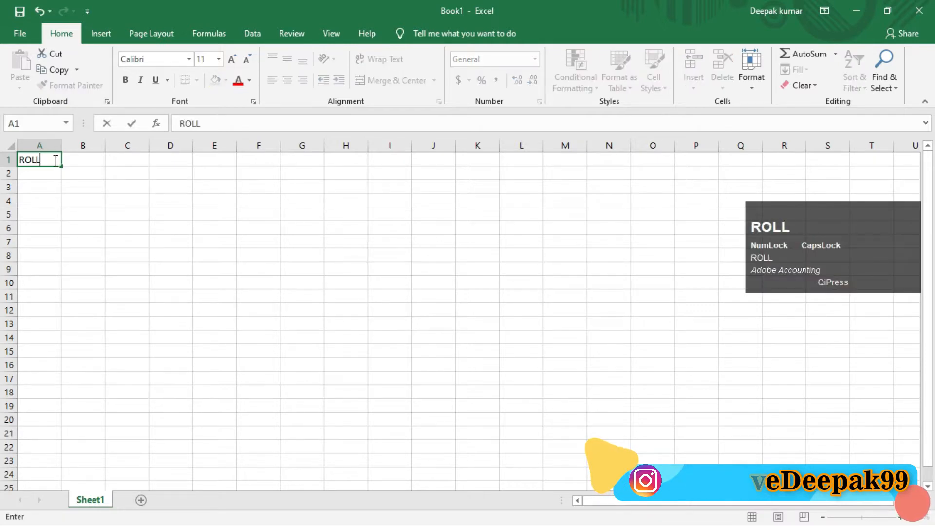
type(" NO")
key("Tab")
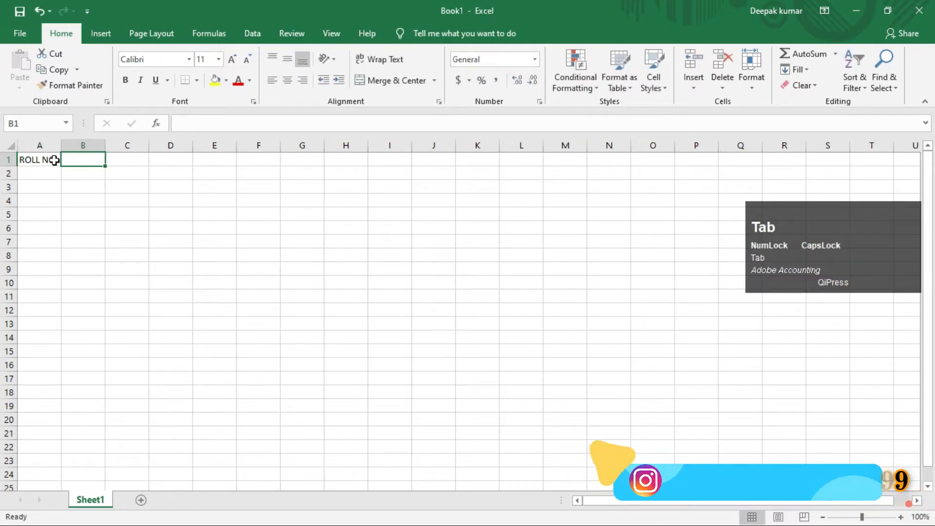
type("NA")
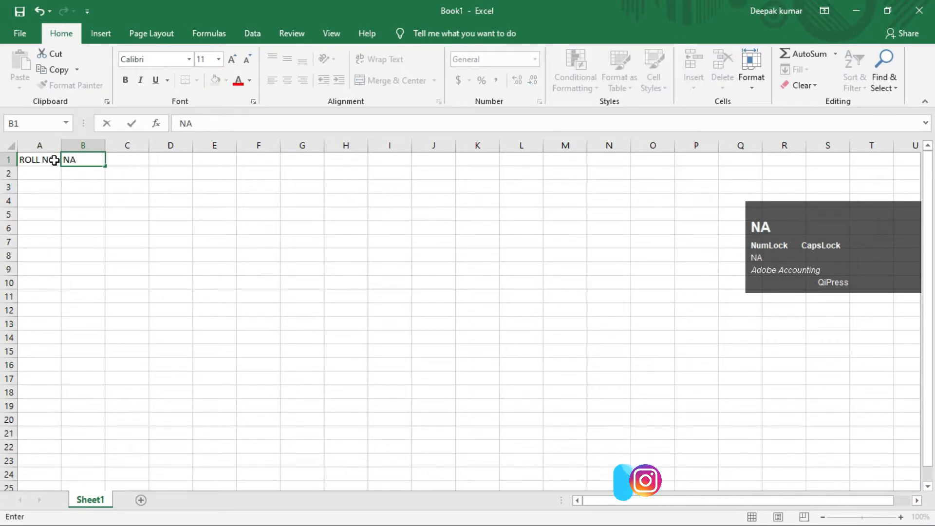
type("ME OF STUDENT")
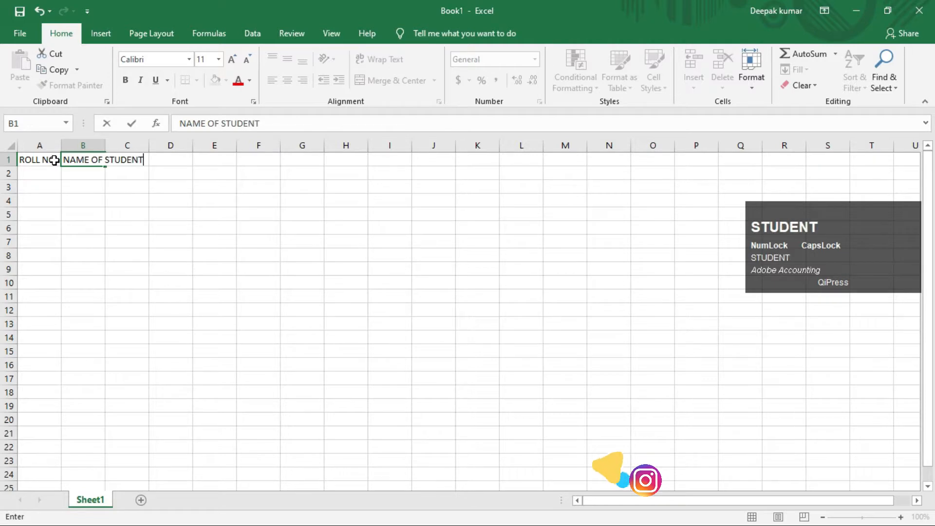
key("Tab")
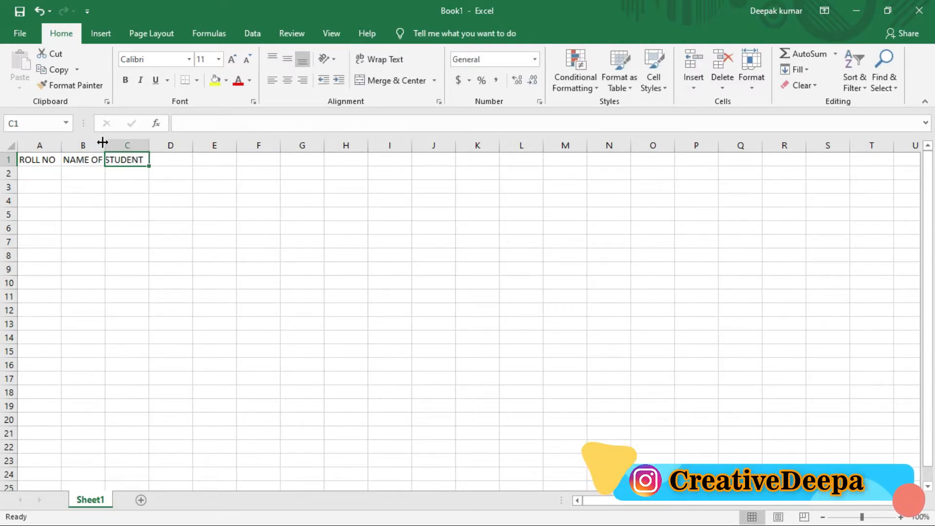
left_click_drag(105, 144, 146, 144)
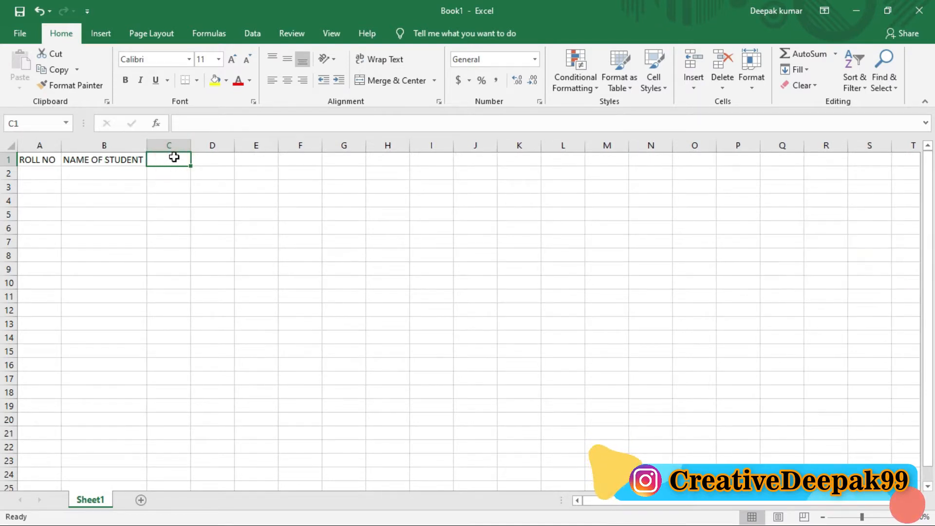
Enter the subject headings HINDI in C1, MATH in D1 and ENGLISH in E1.
type("h")
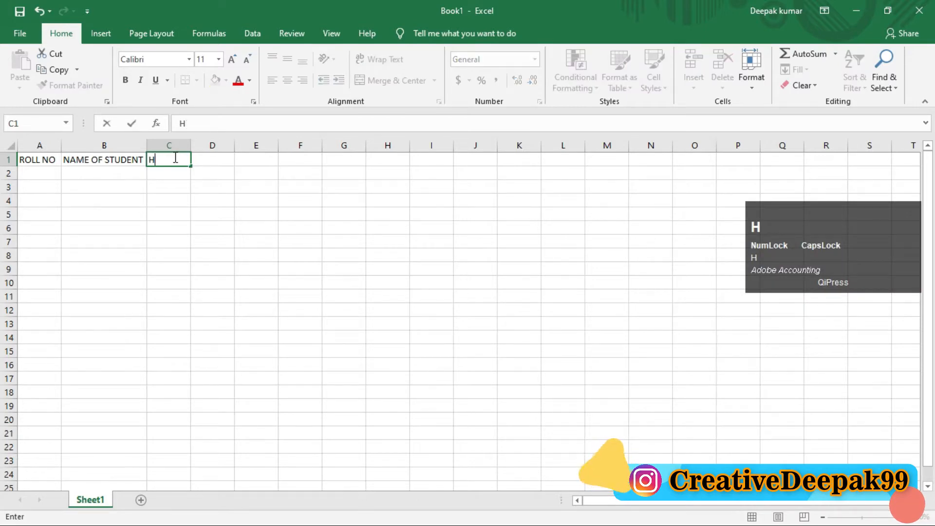
type("INDI")
key("Tab")
type("MAT")
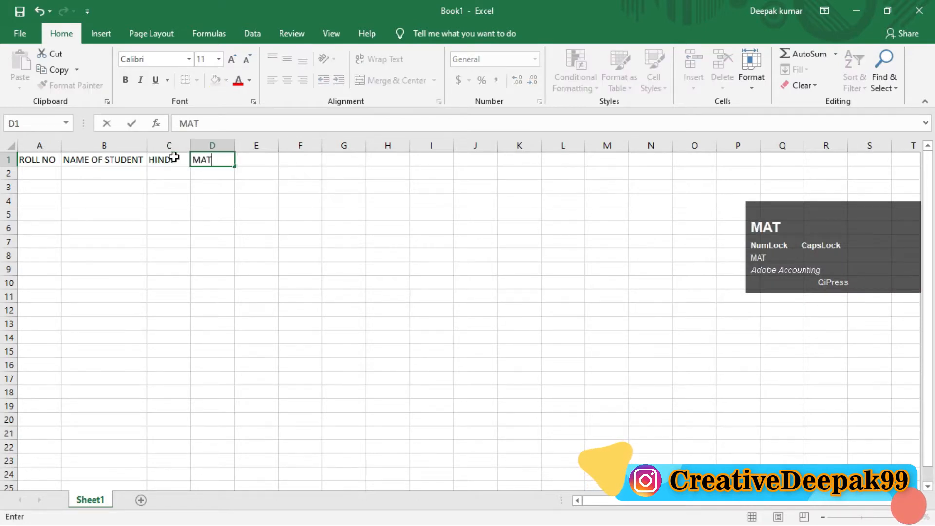
type("H")
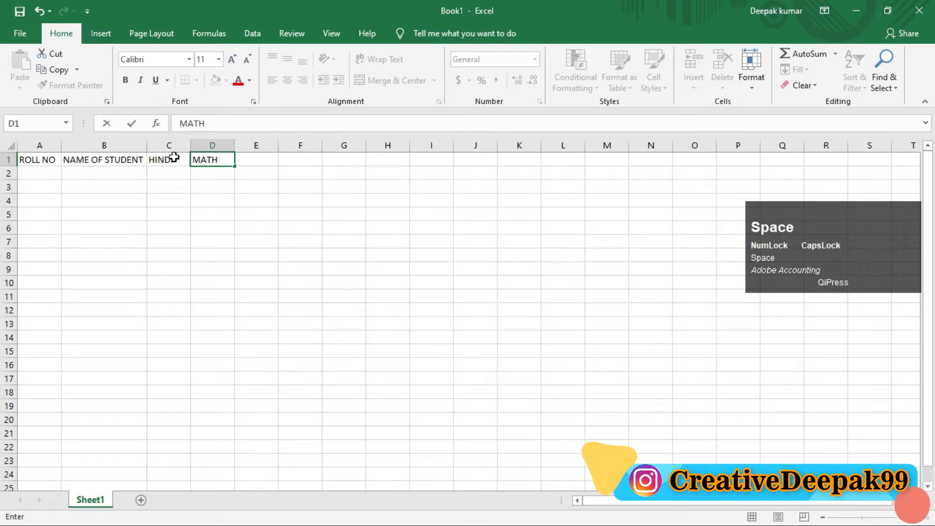
key("Tab")
type("ENG")
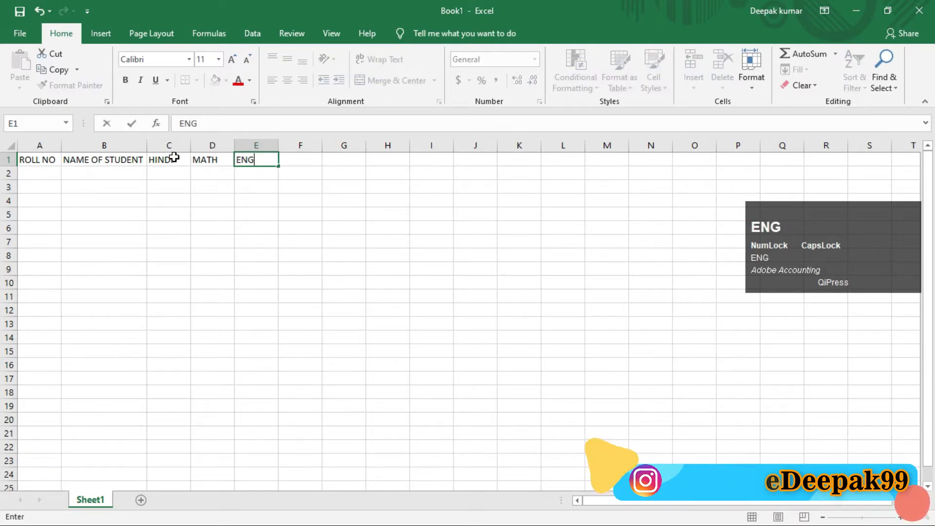
type("LISH")
key("Tab")
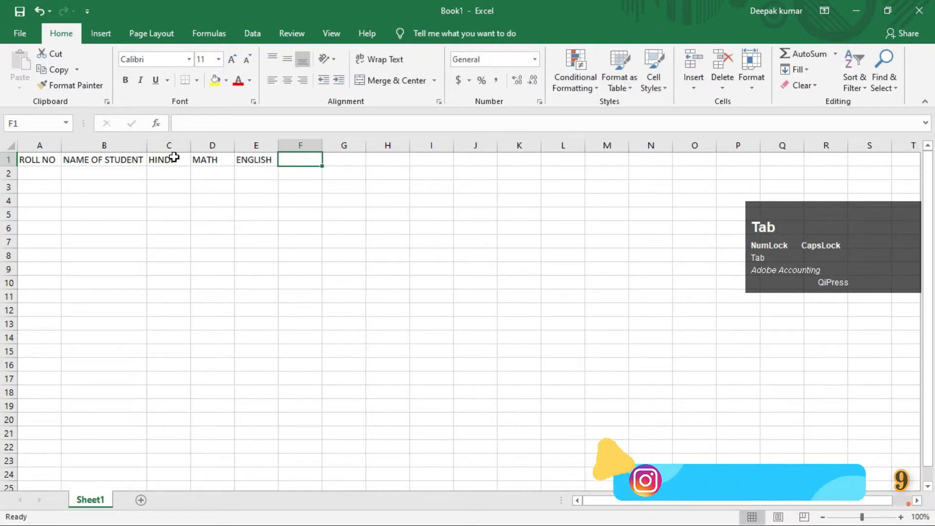
Enter the subject headings PHY in F1 and SC in G1.
type("PHY")
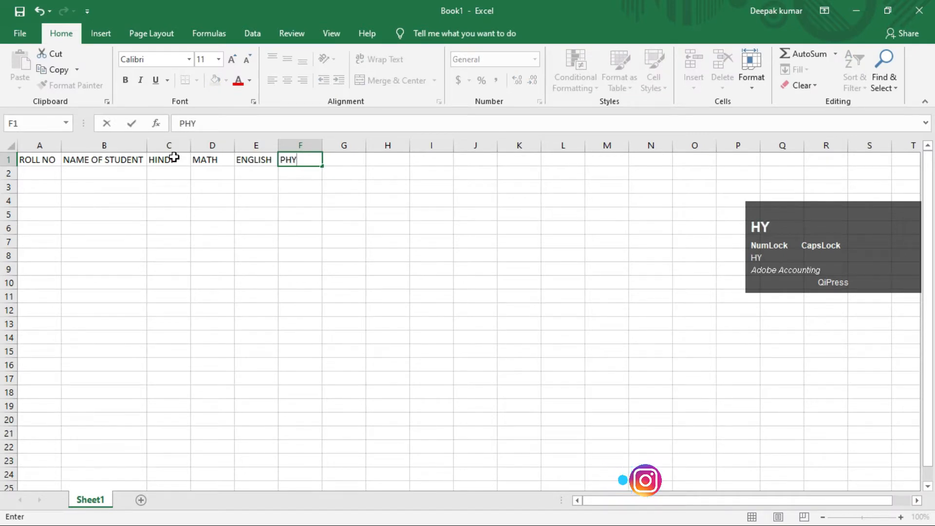
key("Tab")
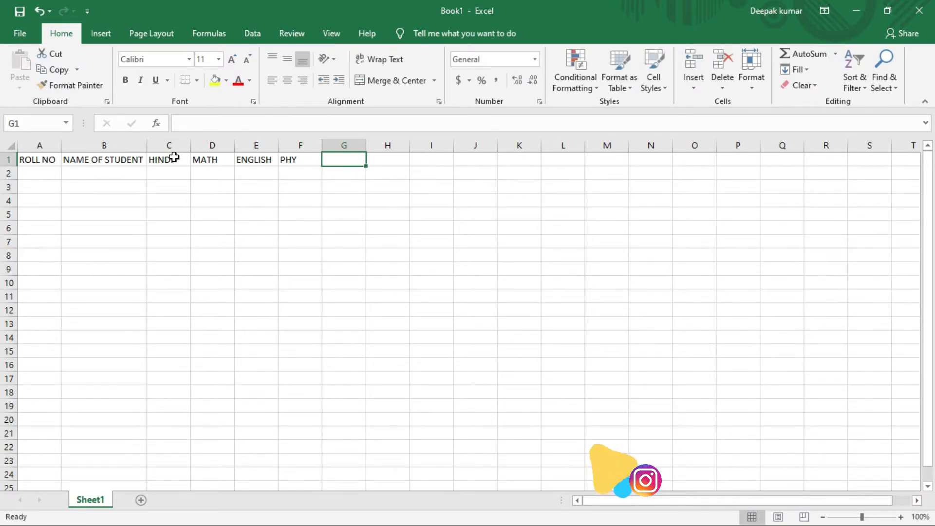
type("S")
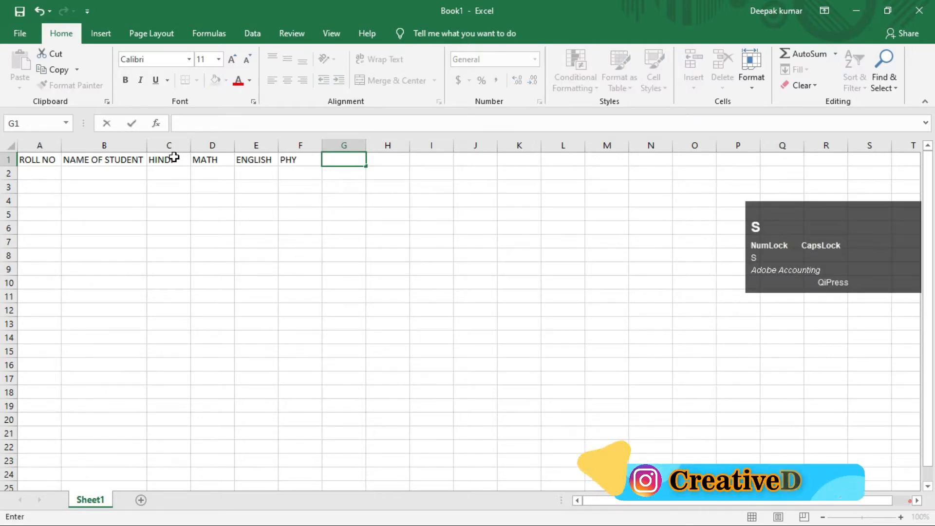
type("SC")
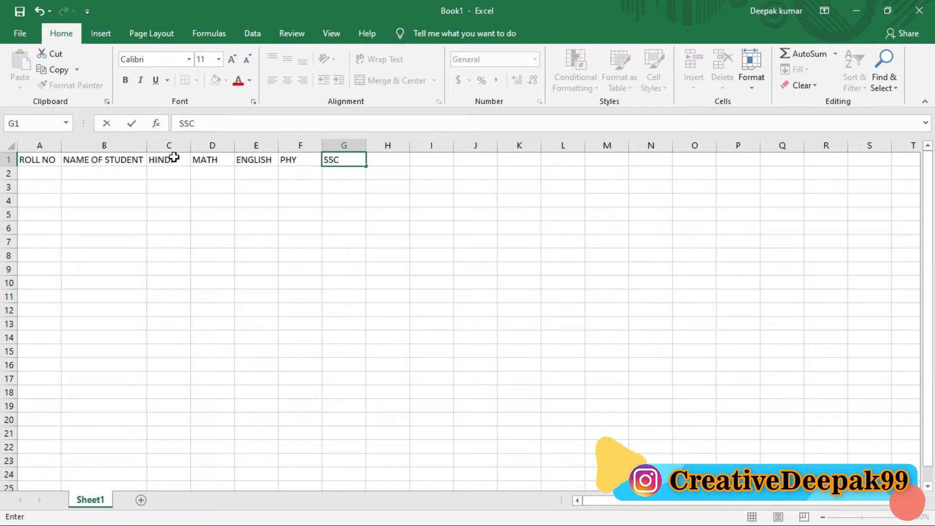
type("C")
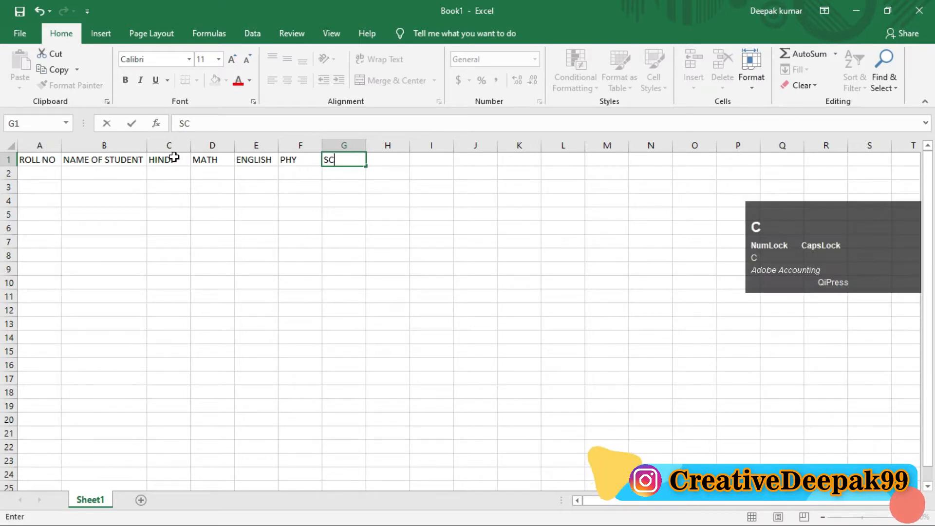
Enter the result headings TOTAL in H1, MAX in I1 and MIN in J1.
left_click(383, 162)
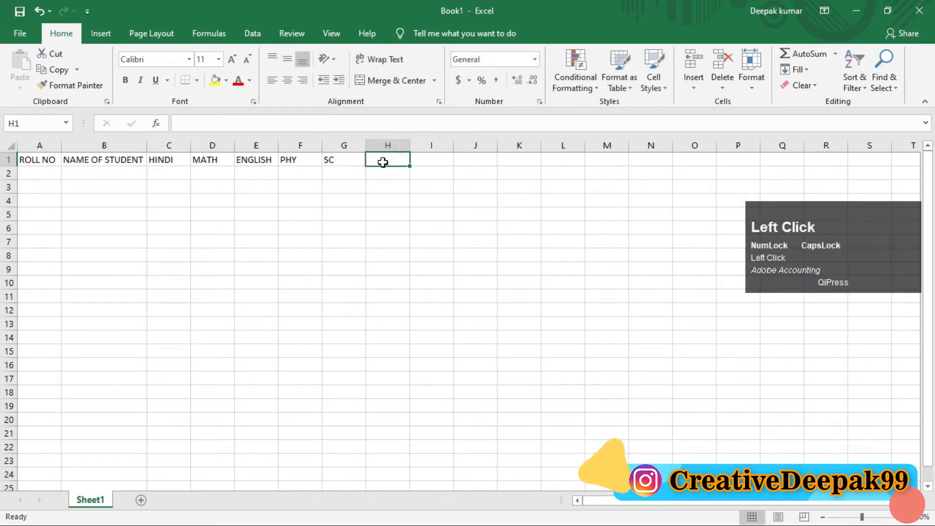
type("TO")
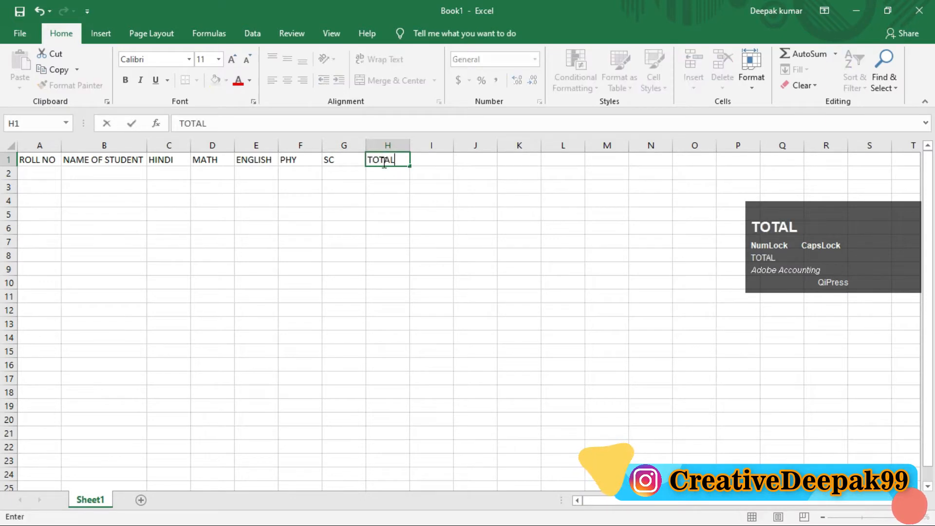
type("TAL")
key("Tab")
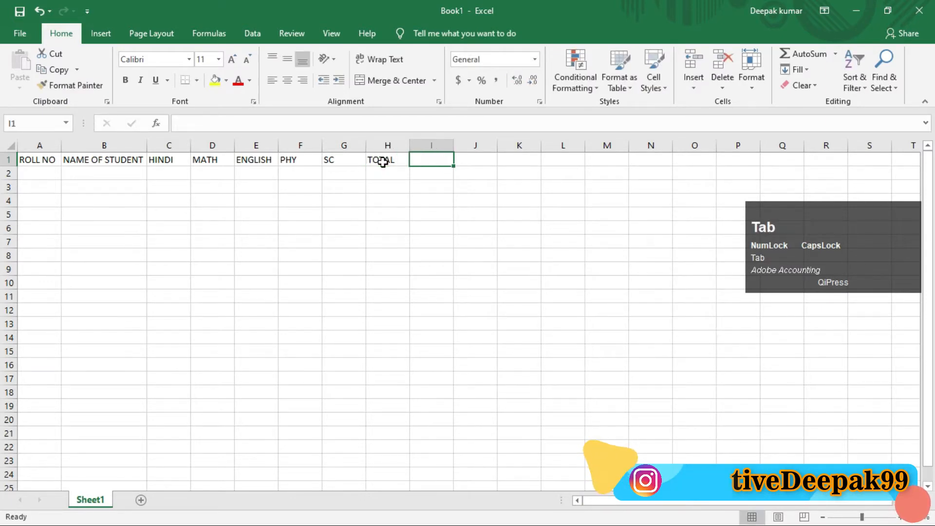
type("MAX")
key("Tab")
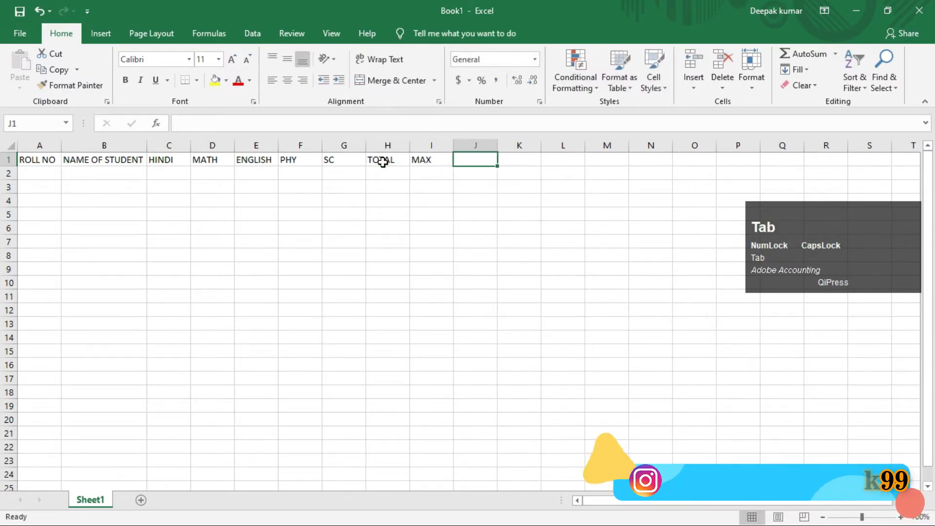
type("MIN")
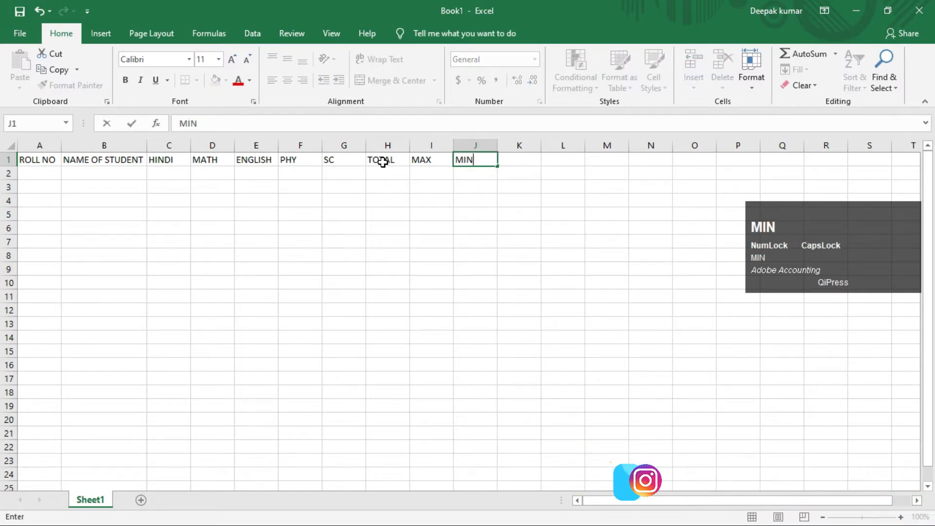
key("Tab")
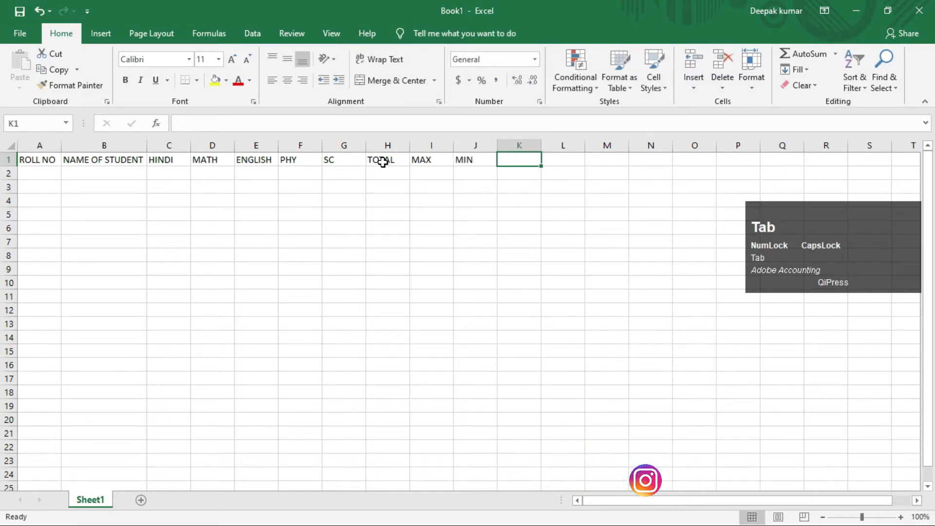
Enter the headings PERCENTAGE in K1 and DIVISION in L1, and widen columns B, C, D and K.
type("P")
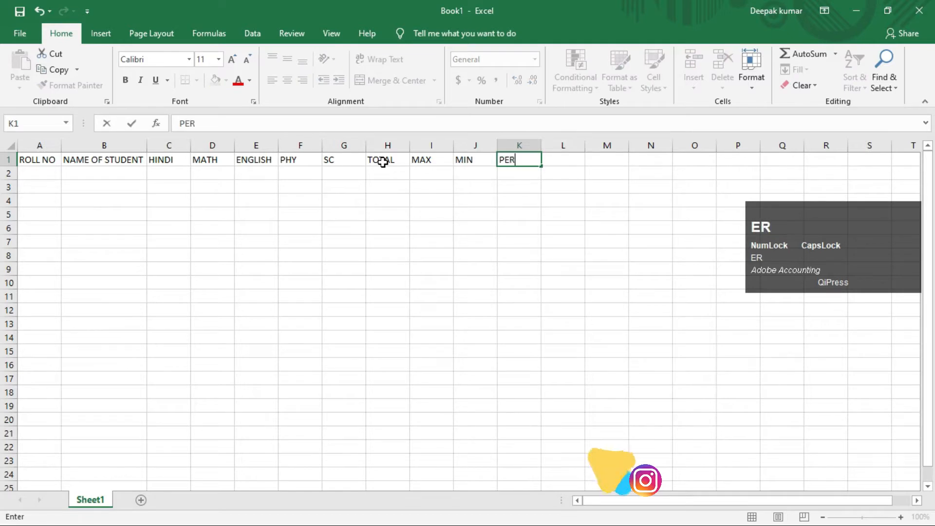
type("ERCE")
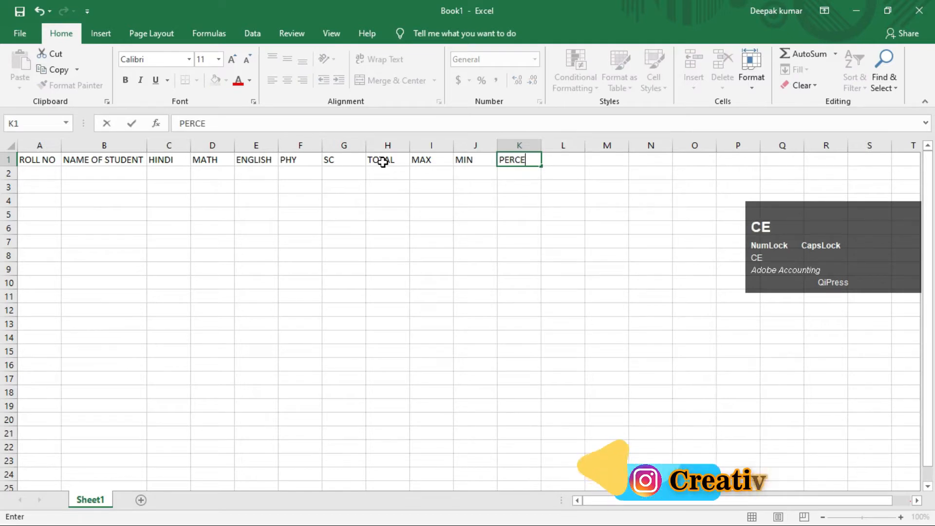
type("NTAGE")
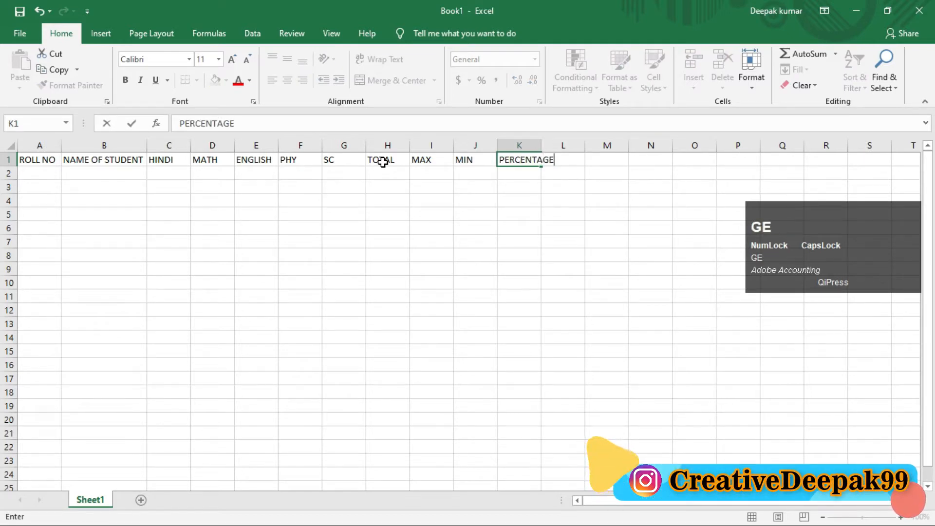
key("Tab")
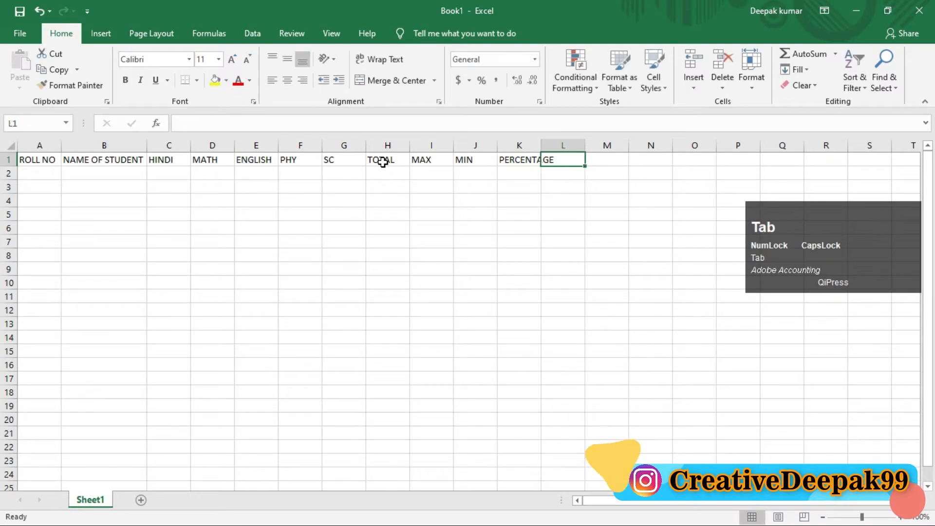
type("DIVI")
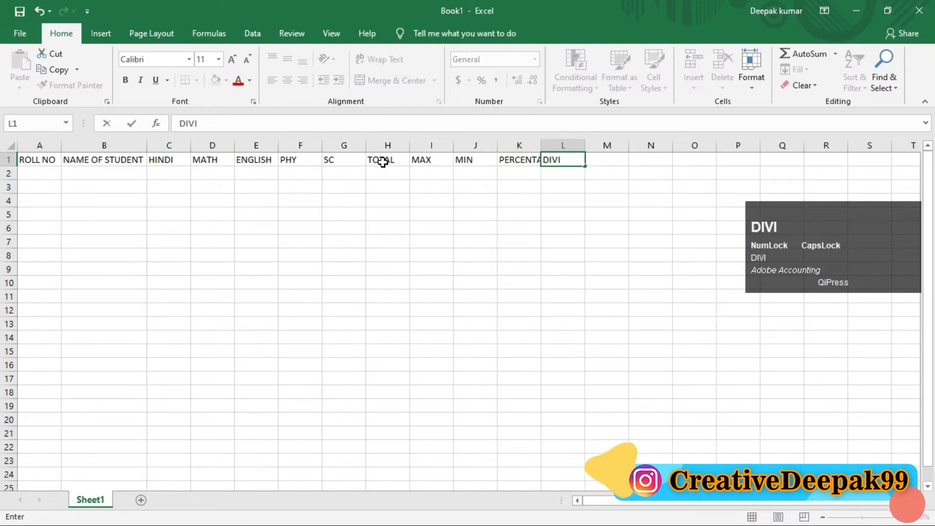
type("SION")
key("Return")
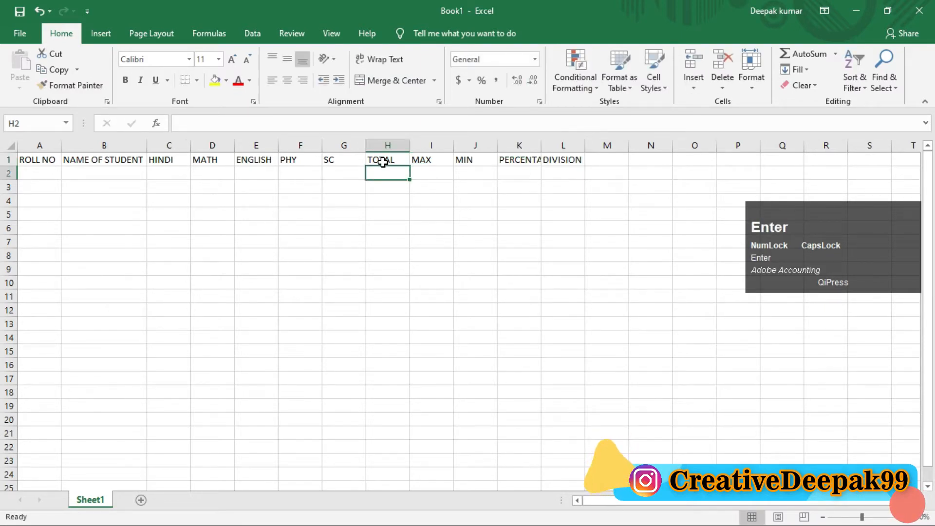
left_click_drag(541, 146, 563, 146)
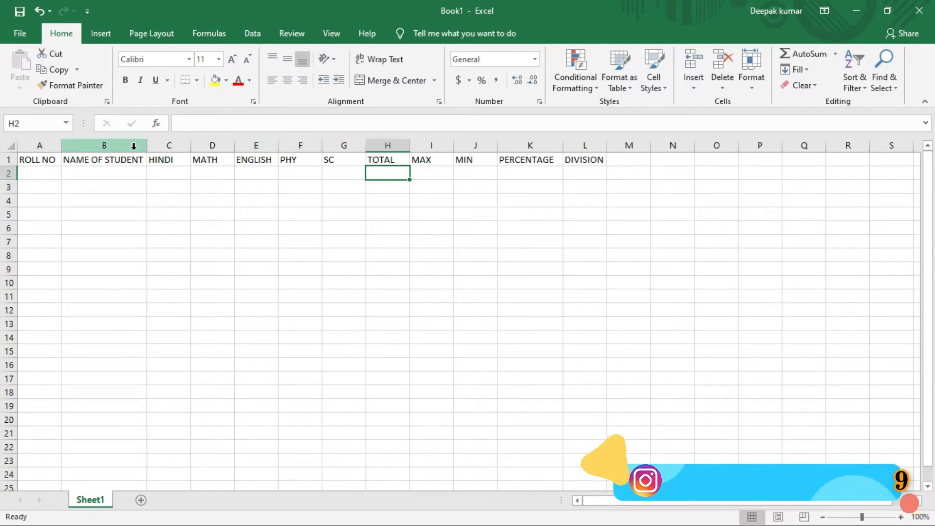
left_click_drag(147, 144, 253, 142)
Format the headings in A1:L1 as bold with font size 12, and widen the NAME OF STUDENT column slightly.
left_click_drag(53, 161, 591, 160)
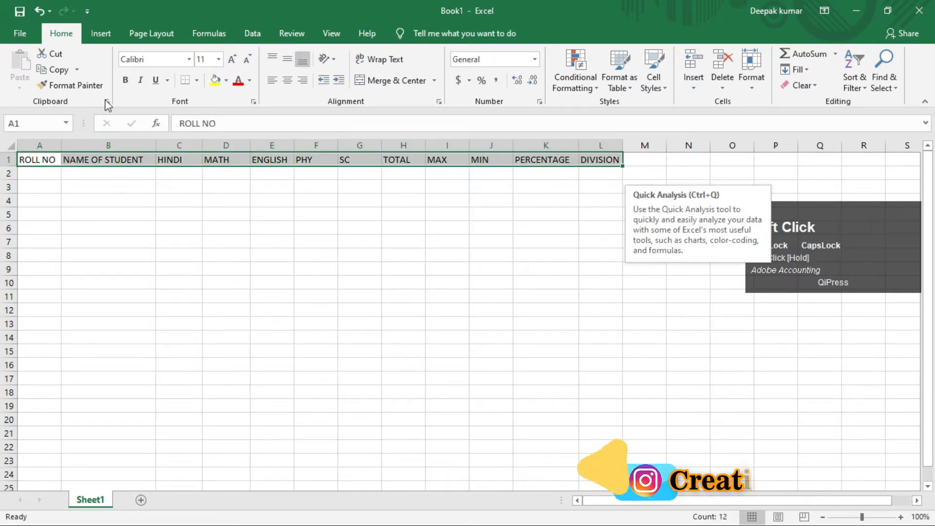
left_click(125, 80)
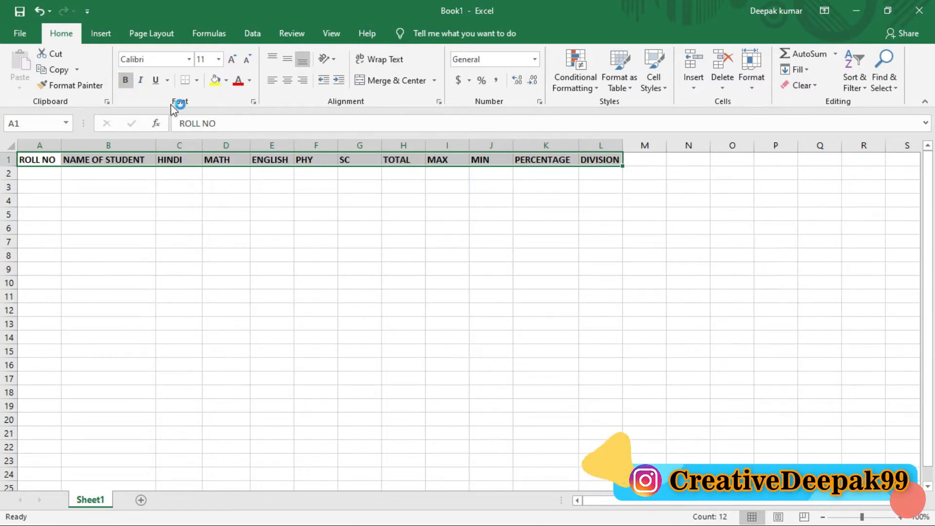
left_click(232, 59)
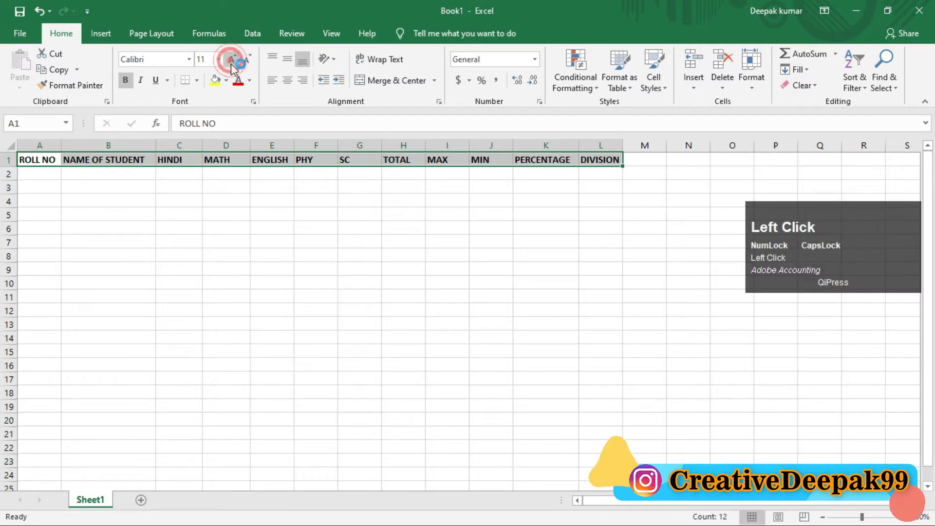
left_click(148, 159)
left_click_drag(156, 146, 166, 147)
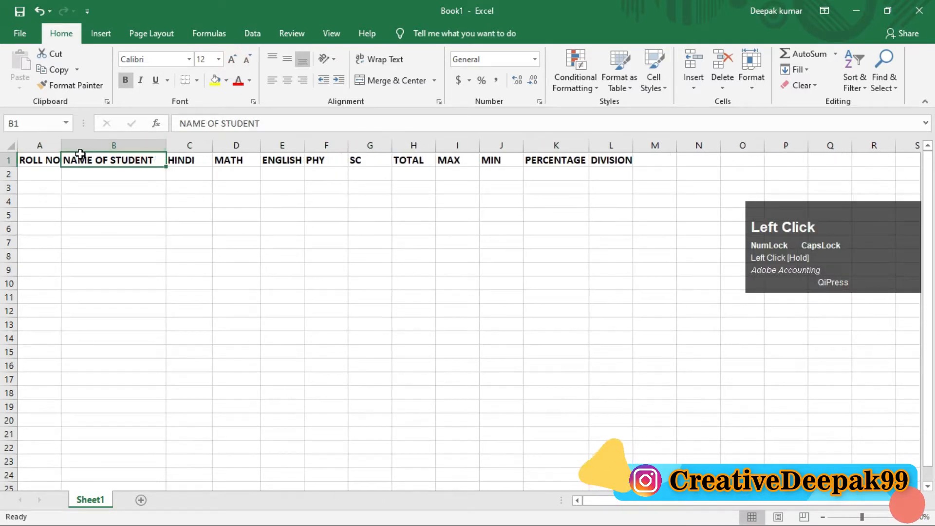
Center the headings in A1:L1 horizontally.
left_click_drag(38, 159, 623, 161)
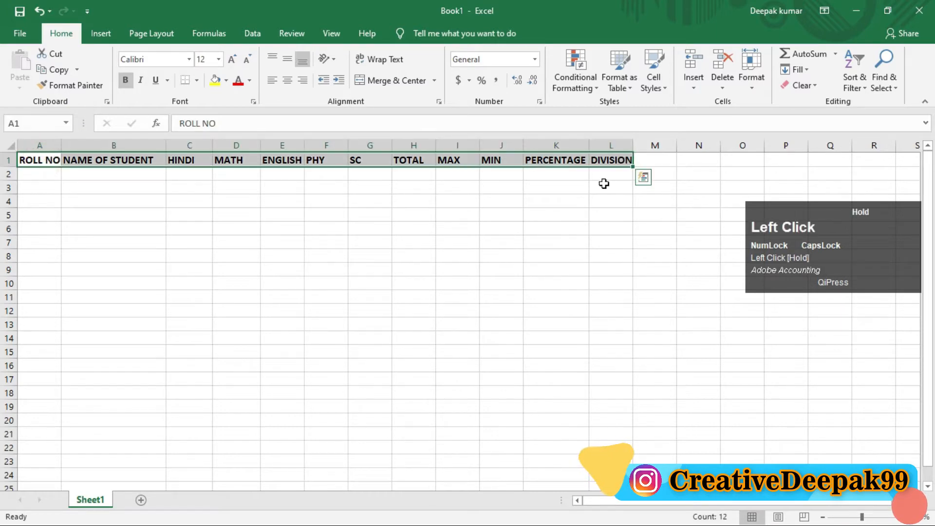
left_click(287, 81)
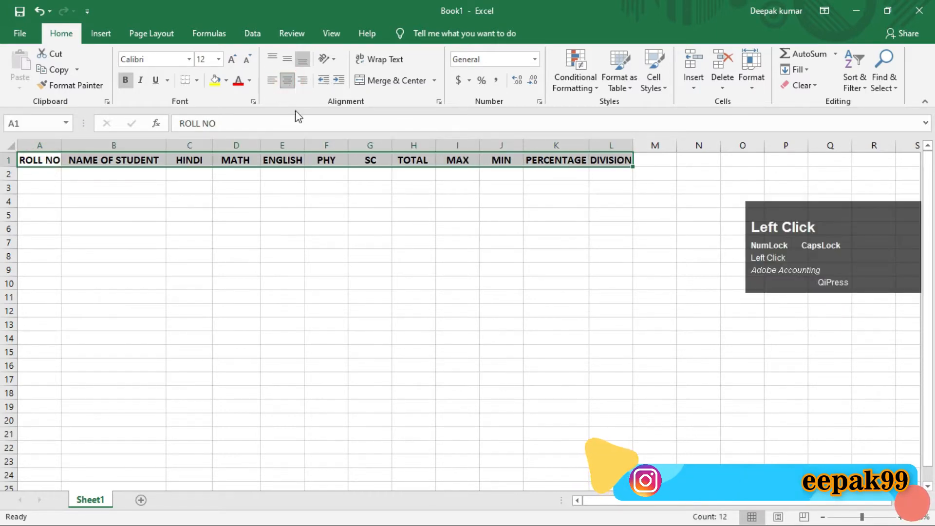
left_click(275, 216)
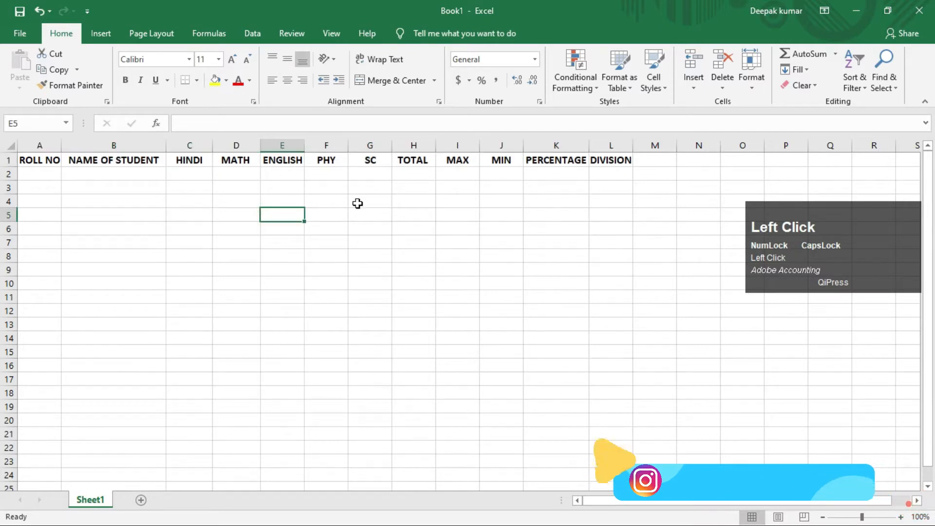
Enter the roll numbers 1 to 5 in cells A2 to A6.
left_click(53, 173)
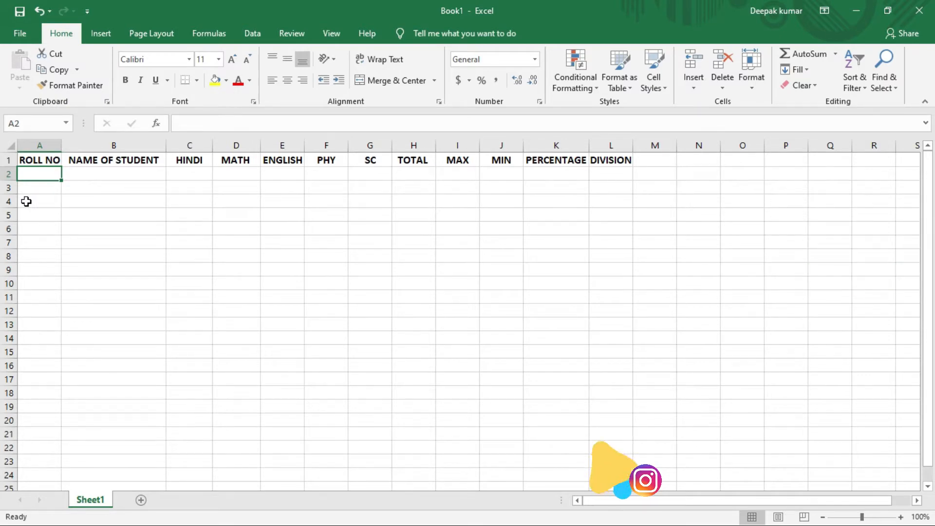
type("1")
key("Return")
type("2")
key("Return")
type("3")
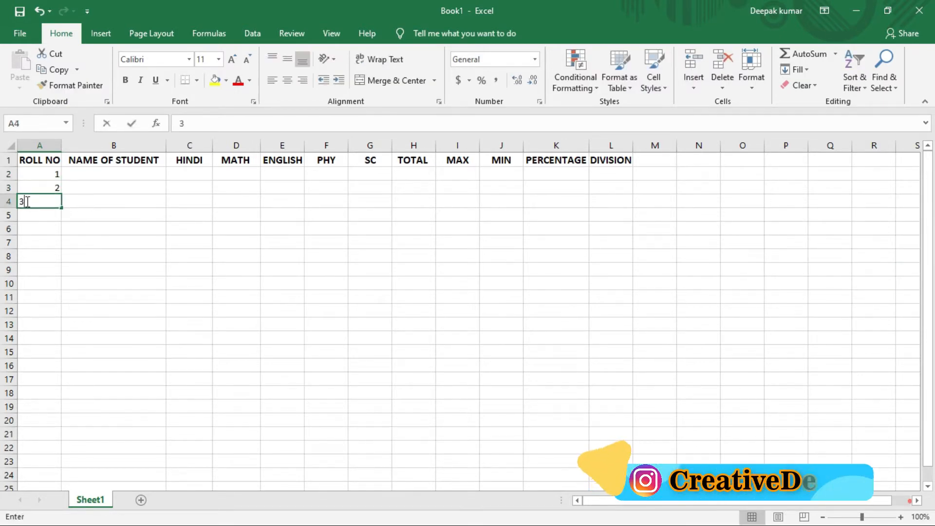
key("Return")
type("4")
key("Return")
type("5")
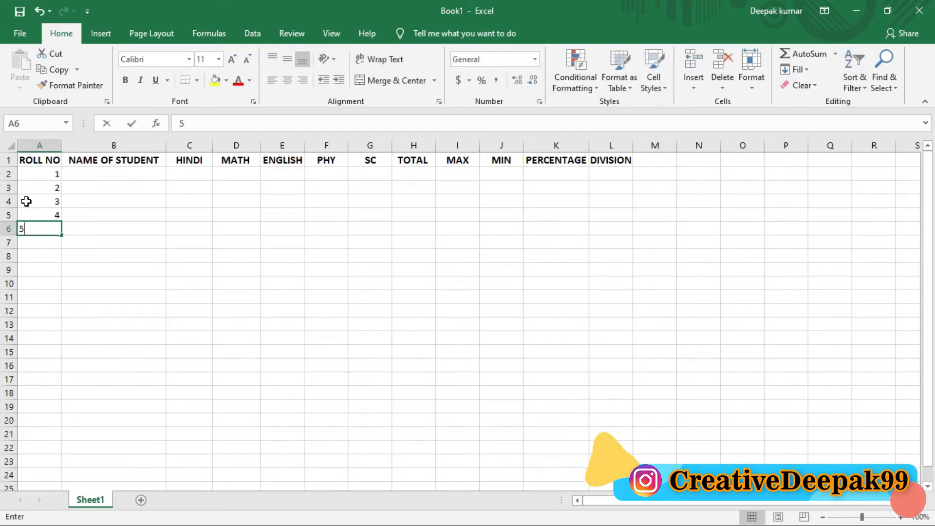
key("Return")
Enter the roll numbers 6 to 10 in A7:A11, and center all the roll numbers in A2:A11.
type("6")
key("Return")
type("7")
key("Return")
type("8")
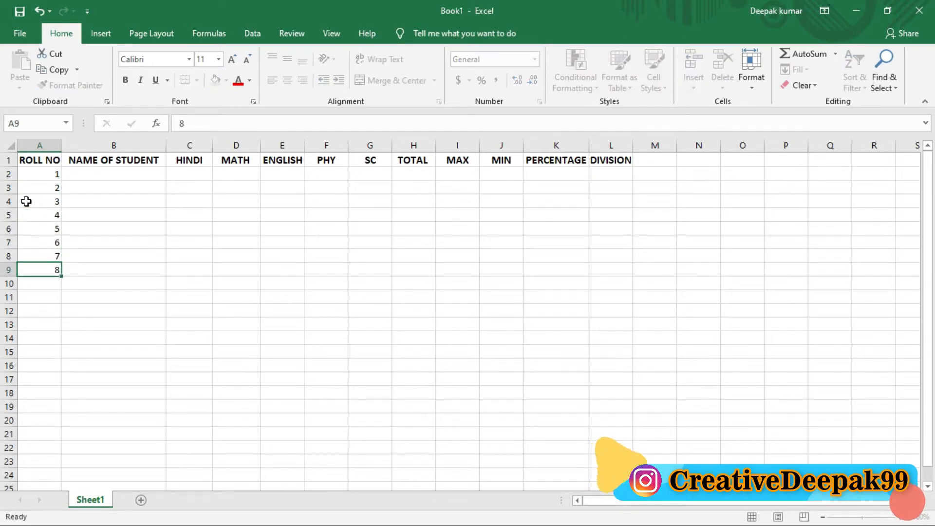
key("Return")
type("9")
key("Return")
type("10")
key("Return")
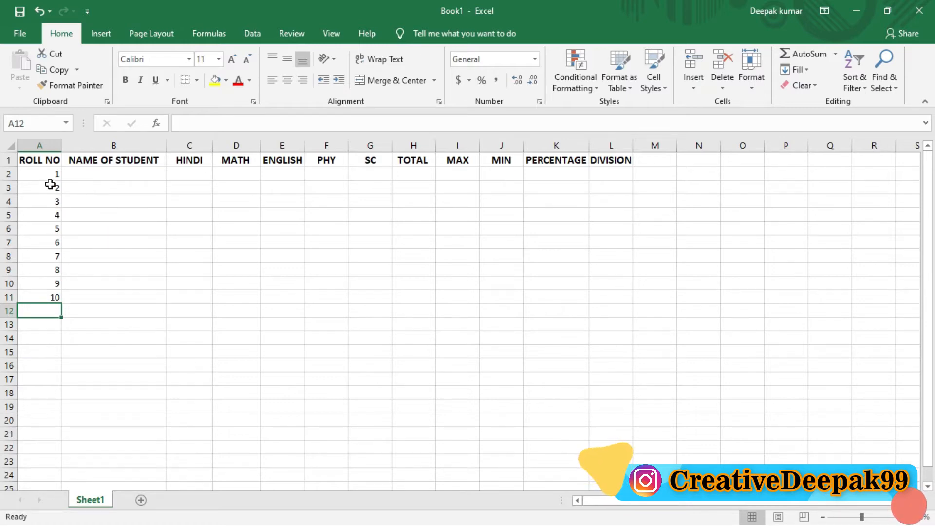
left_click_drag(47, 175, 52, 297)
left_click(287, 80)
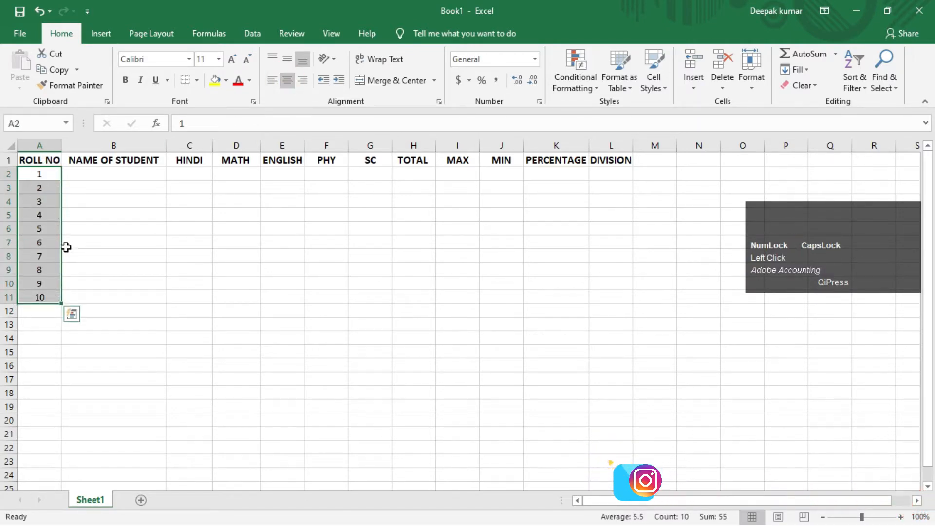
Enter the first names of the first five students in cells B2 to B6.
left_click(87, 174)
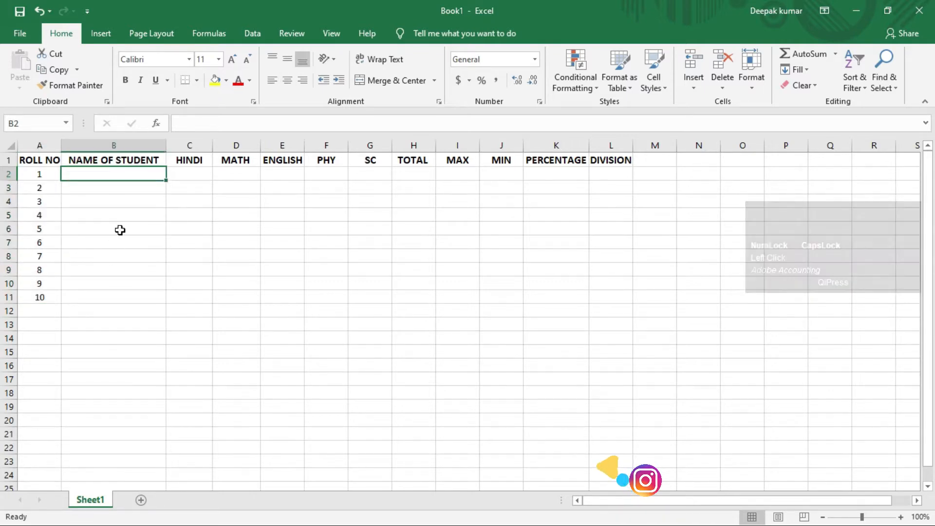
type("DE")
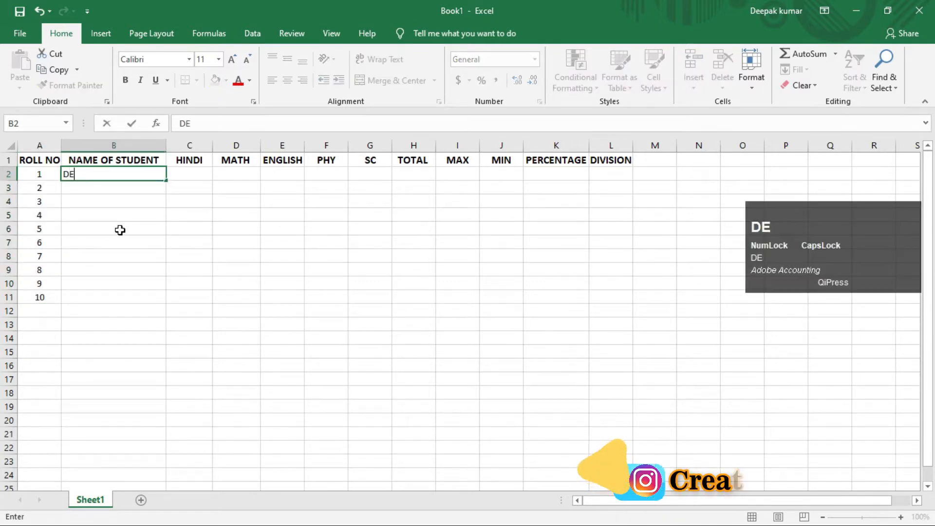
type("EPAK")
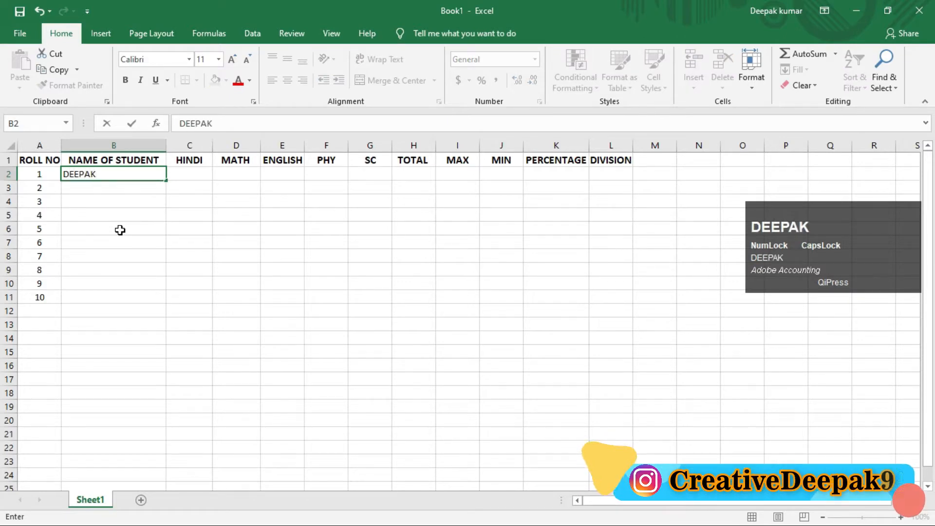
key("Return")
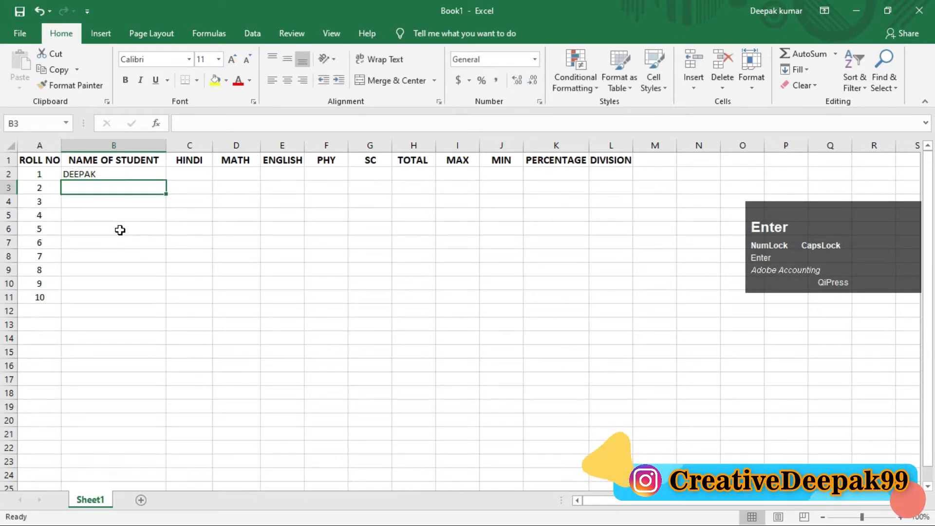
type("MOHAN")
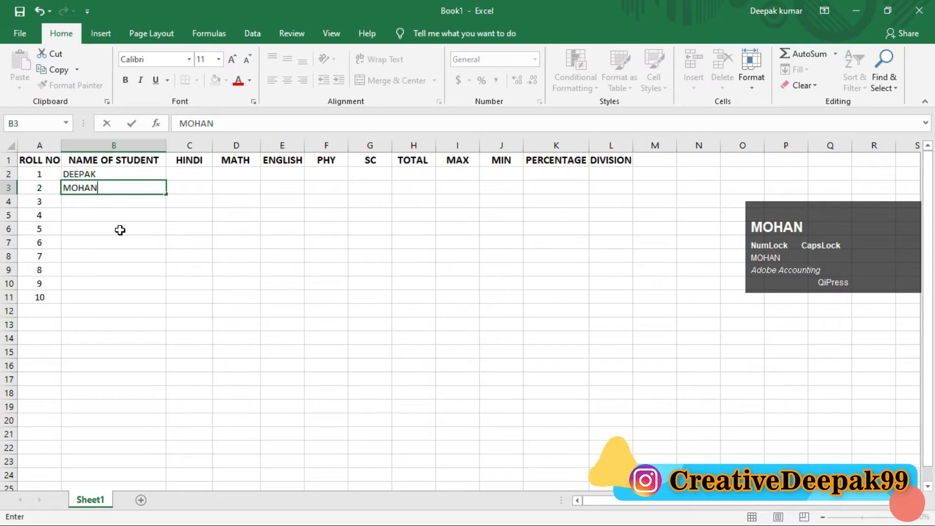
key("Return")
type("RAM")
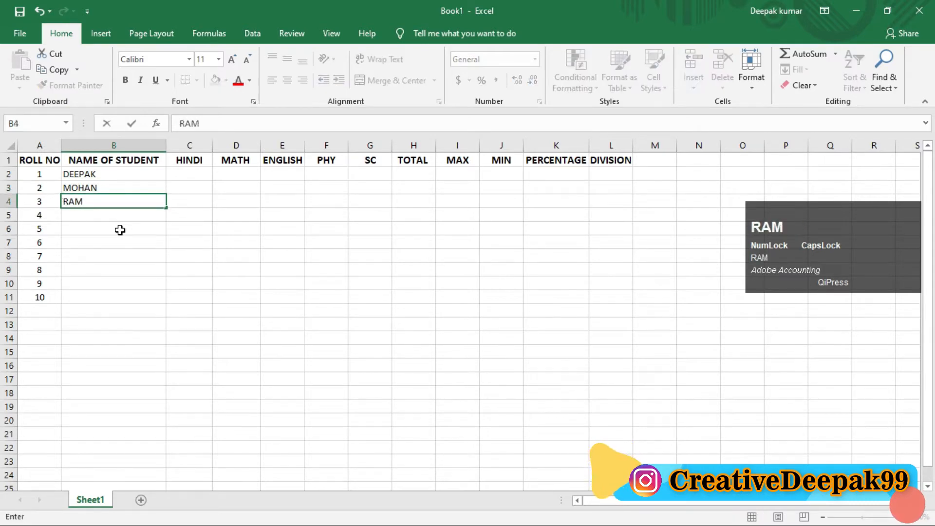
key("Return")
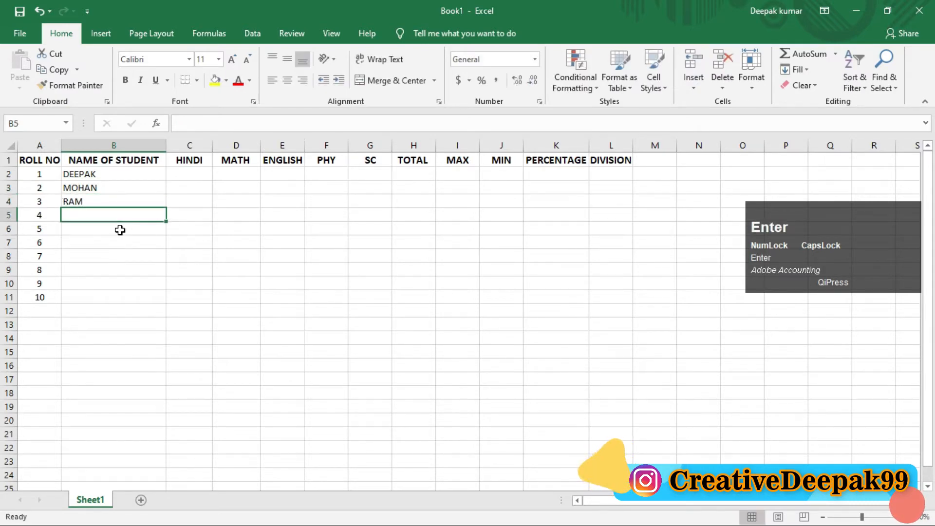
type("SHYAM")
key("Return")
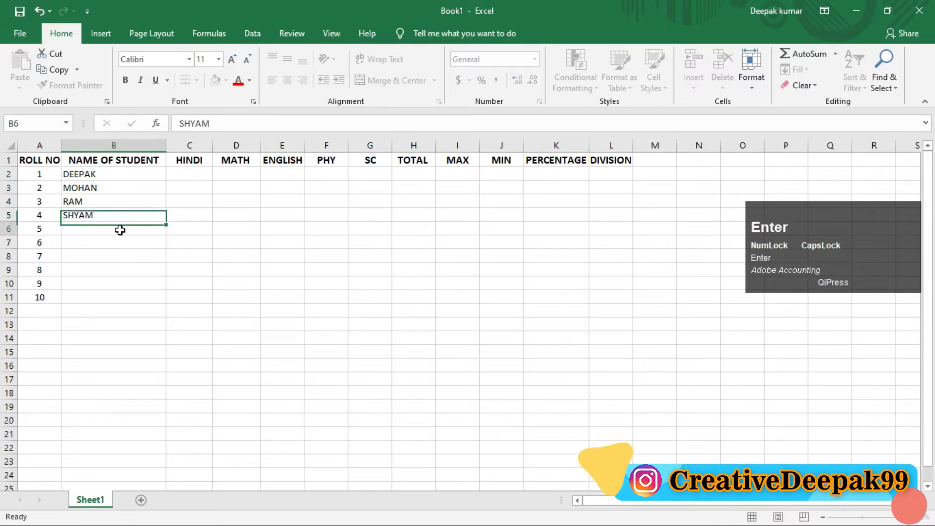
type("RADHA")
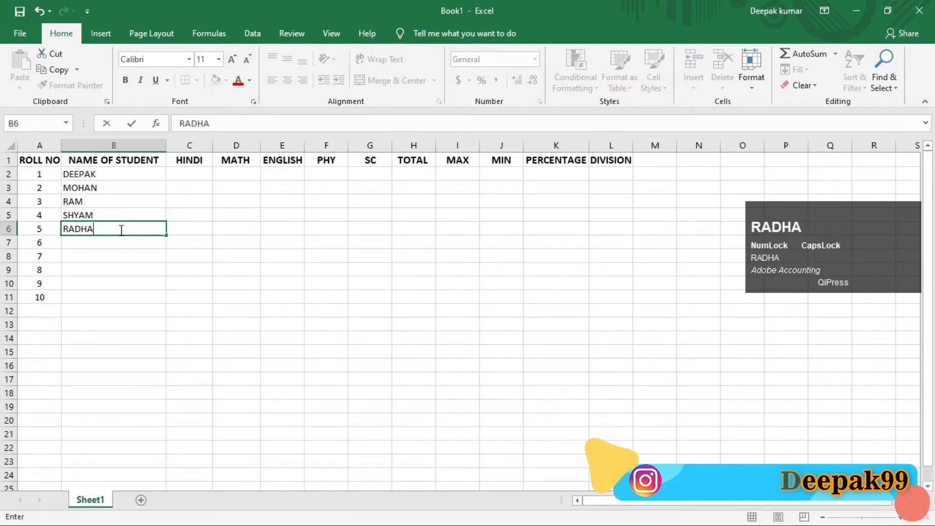
key("Return")
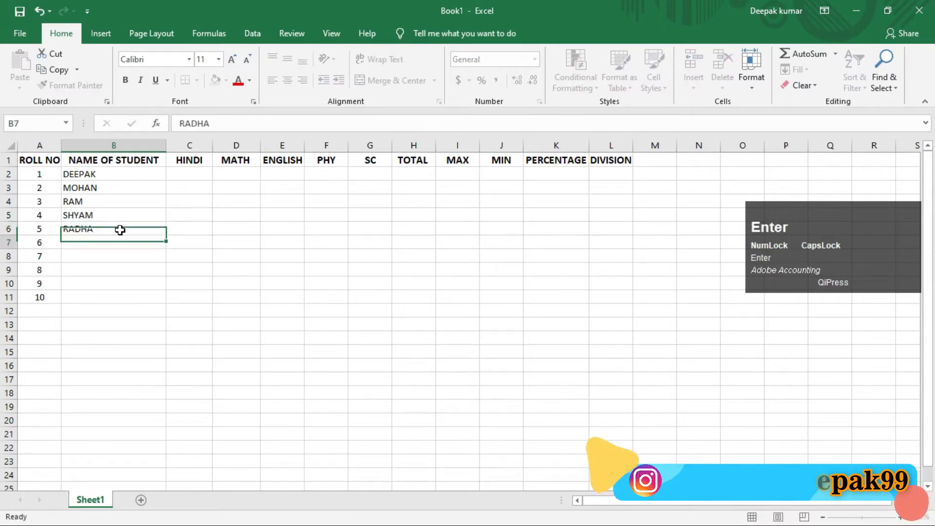
Enter the first names of the remaining five students in cells B7 to B11.
type("RIYA")
key("Return")
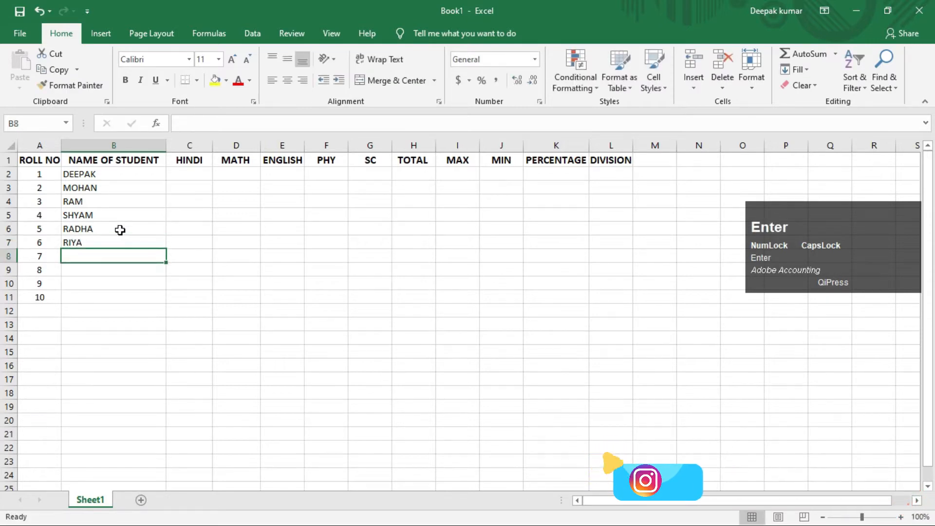
type("R")
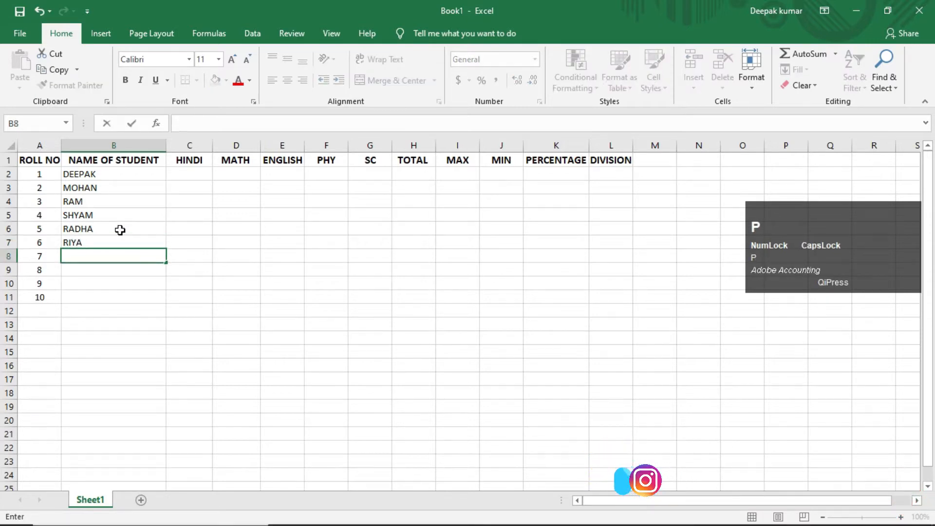
type("RIYA")
key("Return")
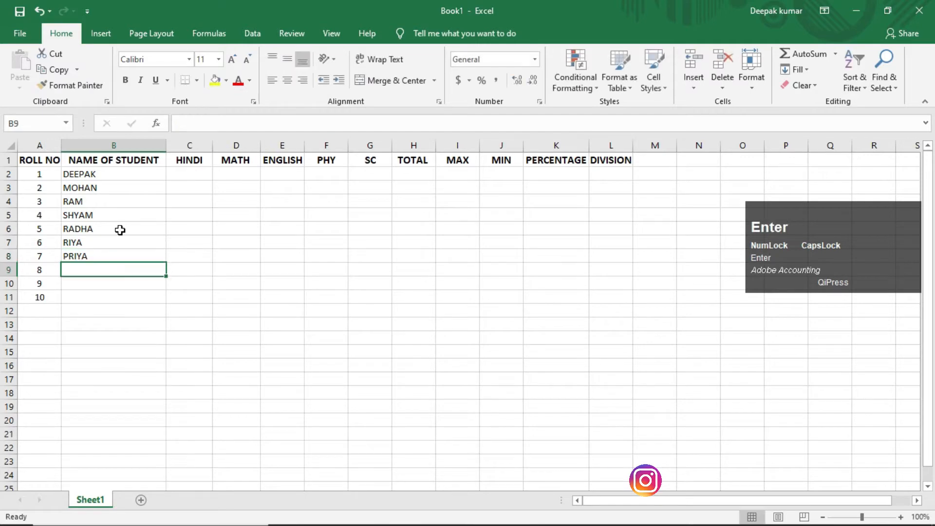
type("MUKESH")
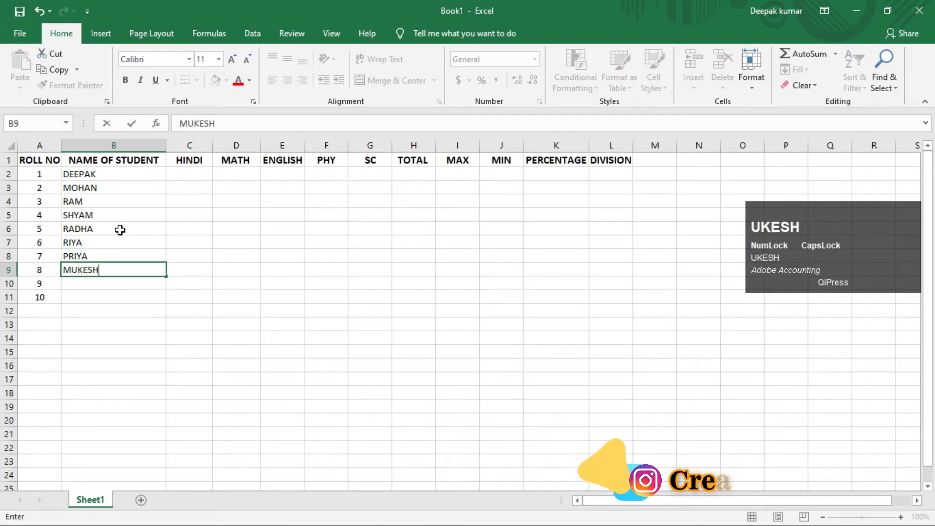
key("Return")
type("MANOJ")
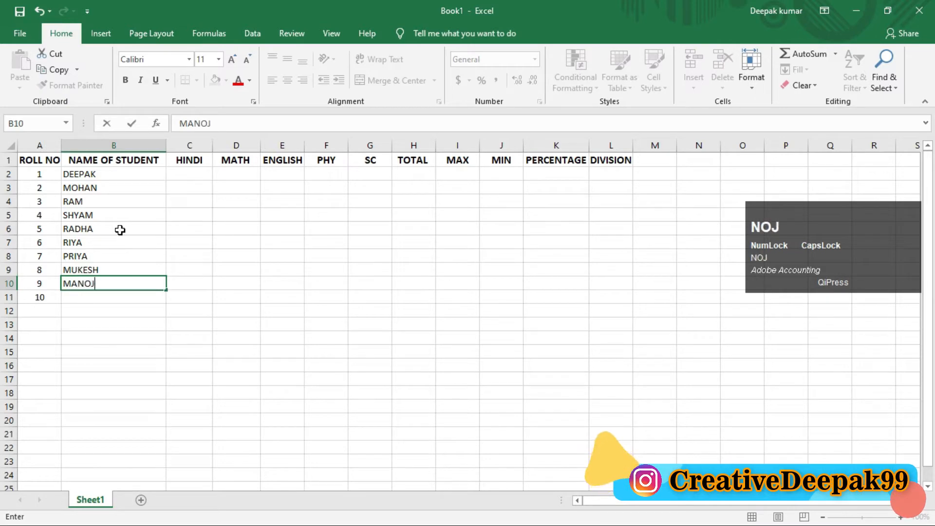
key("Return")
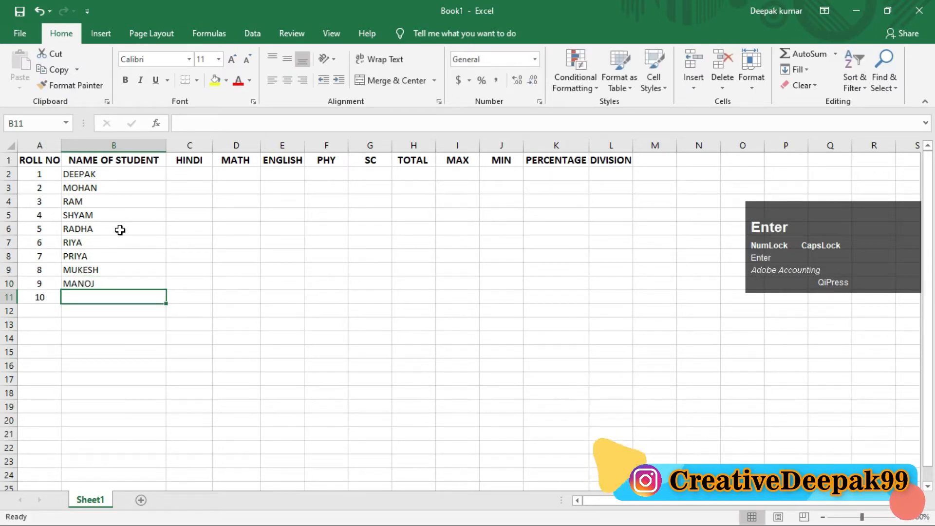
type("RAAZ")
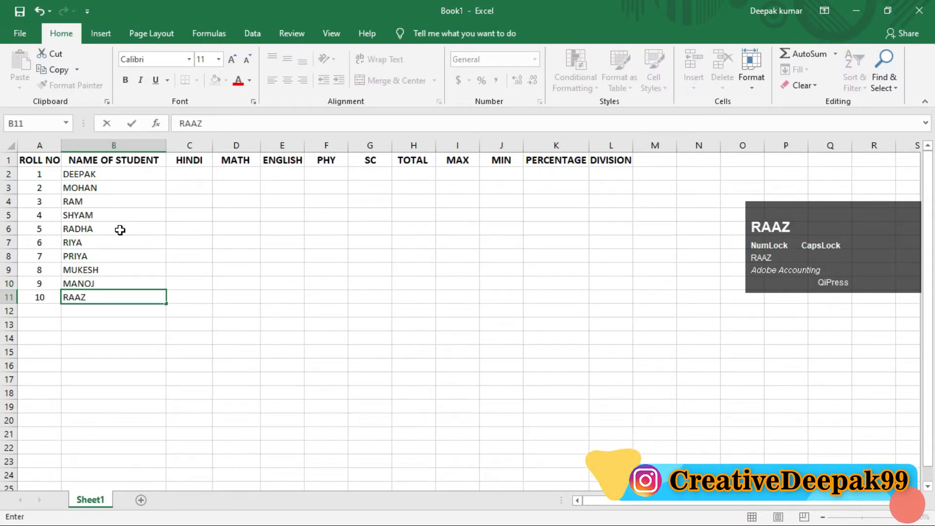
key("Return")
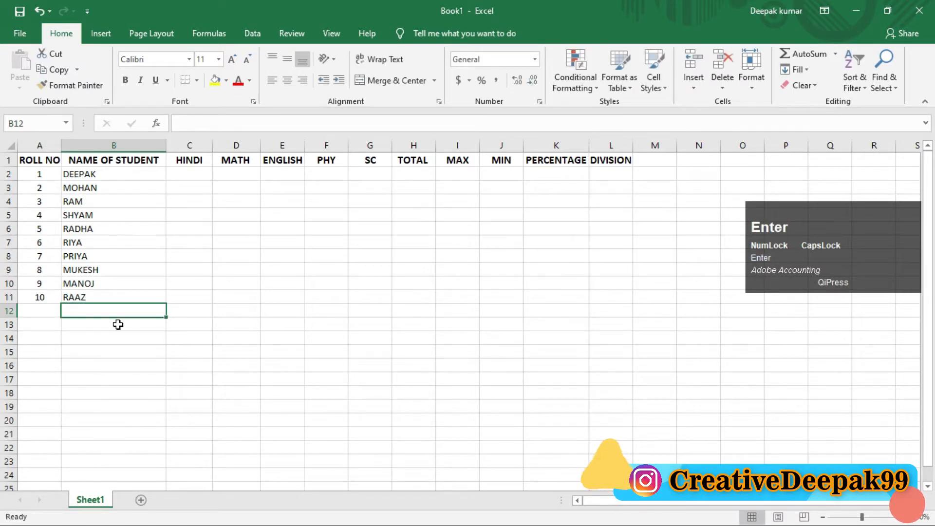
Enter the Hindi marks 25, 25, 36 and 45 for the first four students in C2:C5.
left_click(195, 176)
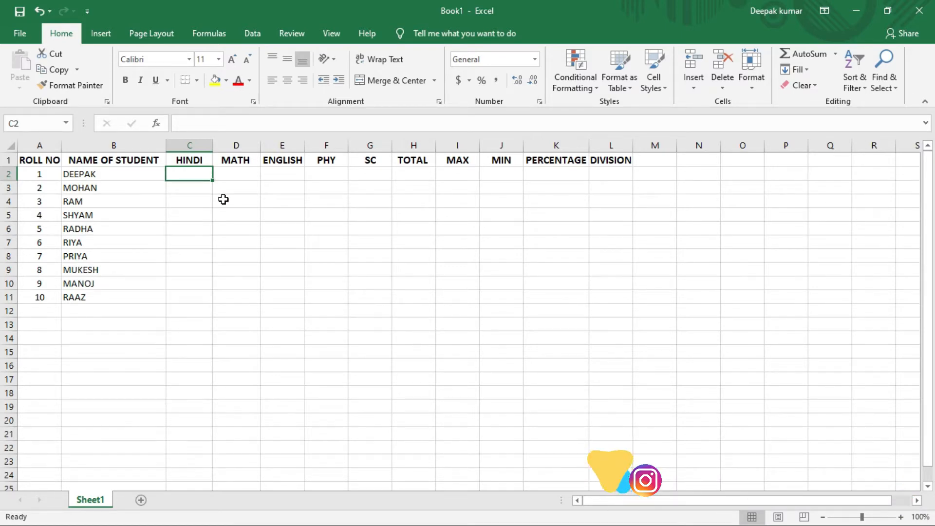
left_click_drag(194, 177, 359, 304)
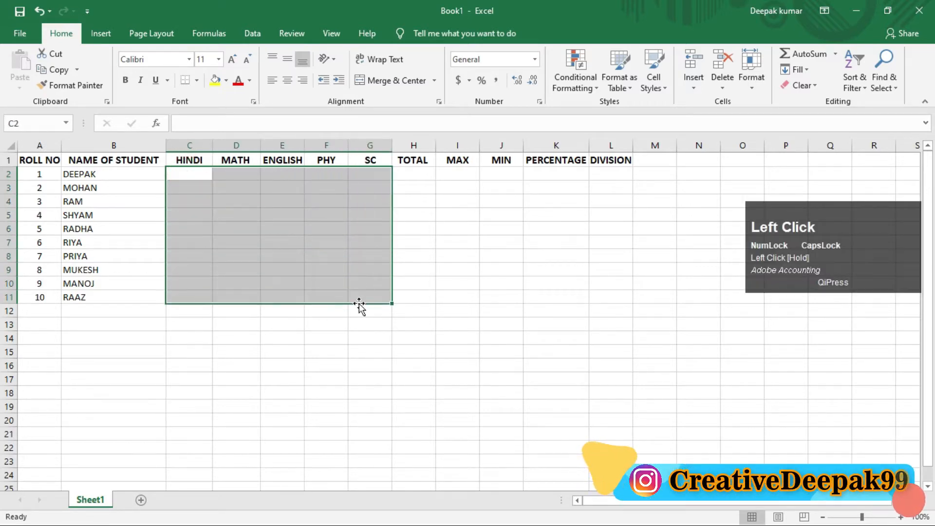
left_click(203, 175)
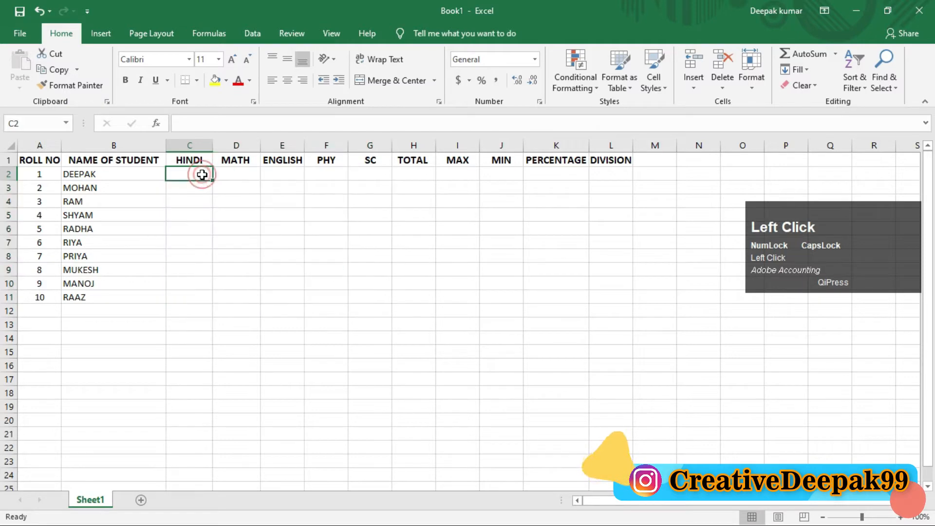
type("25")
key("Return")
type("25")
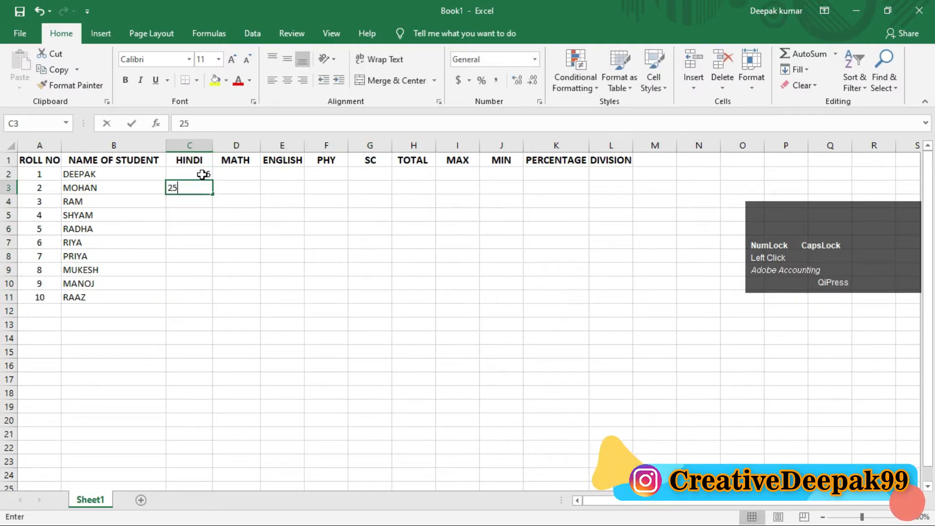
key("Return")
type("36")
key("Return")
type("45")
key("Return")
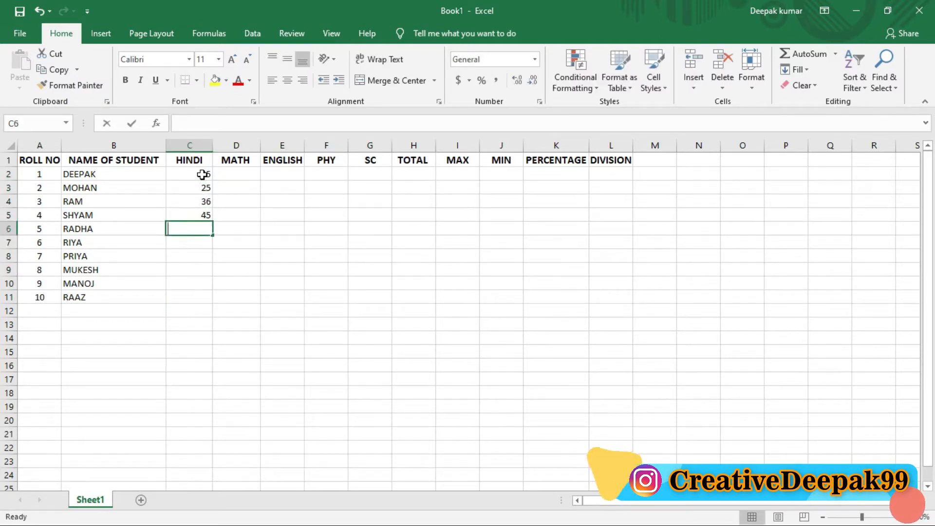
Enter the remaining Hindi marks 58, 65, 58, 65, 54 and 25 in C6:C11.
type("58")
key("Return")
type("65")
key("Return")
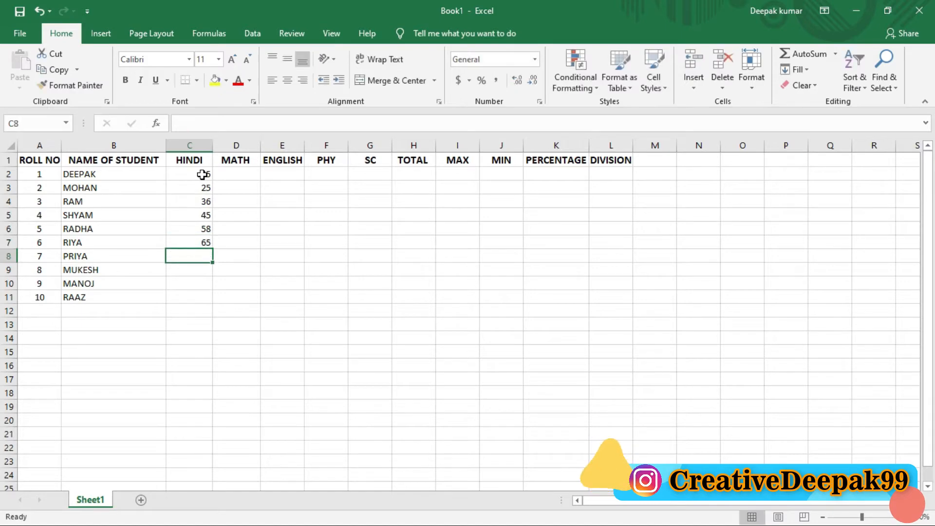
type("58")
key("Return")
type("65")
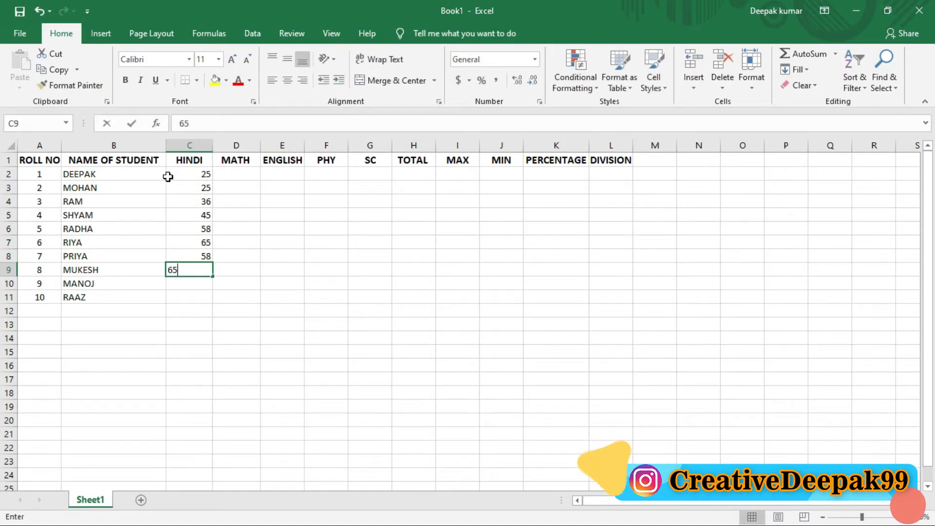
key("Return")
type("54")
key("Return")
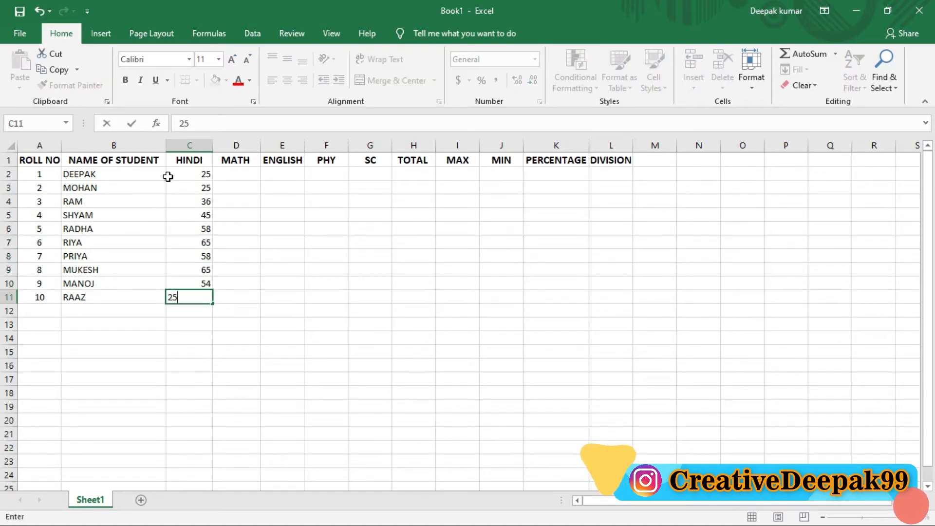
key("Return")
Enter the Math marks 48 and 54 for the first two students in D2 and D3.
key("Right")
key("Up")
key("Up")
key("Up")
key("Up")
key("Up")
key("Up")
key("Up")
key("Up")
key("Up")
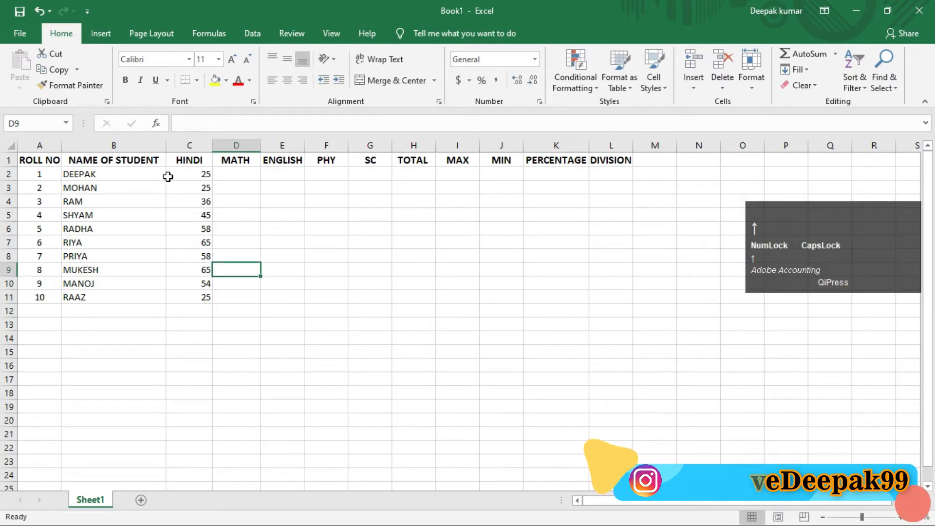
key("Up")
type("48")
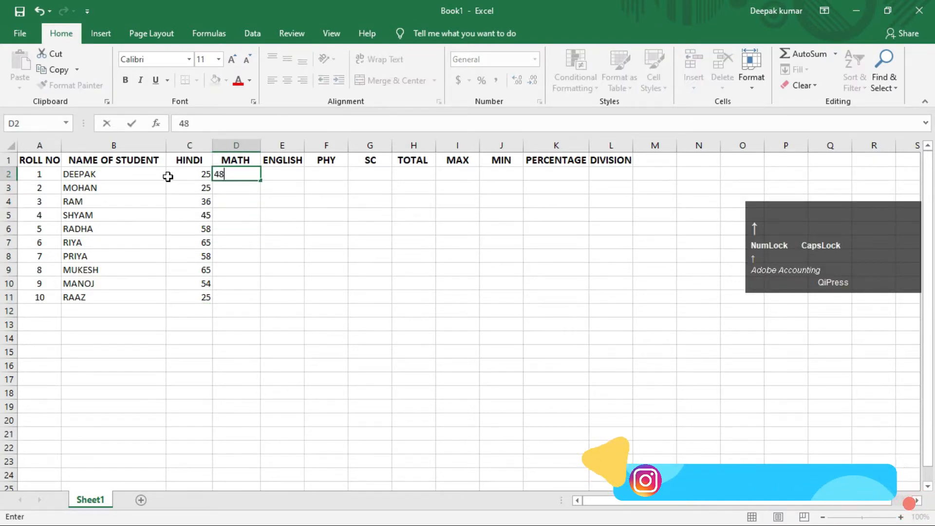
key("Return")
type("54")
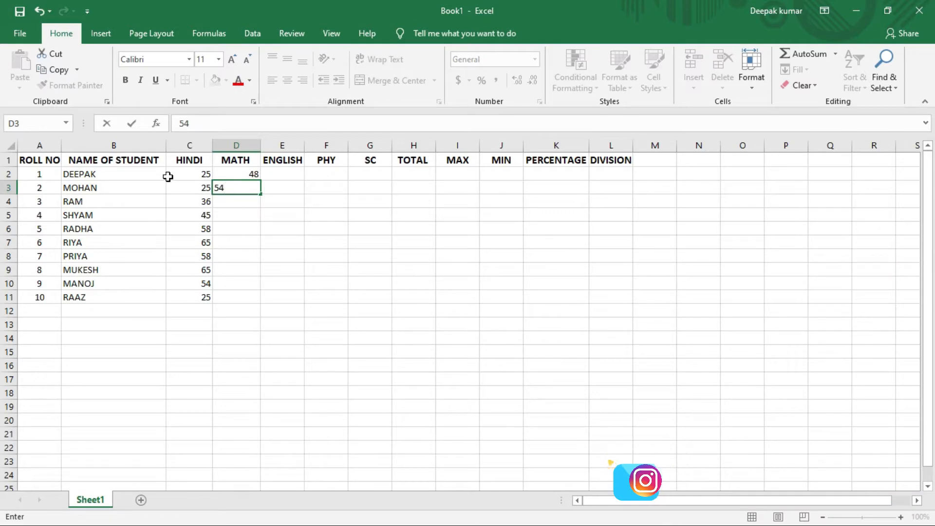
Change the first student's Hindi mark in C2 to 95.
left_click(168, 177)
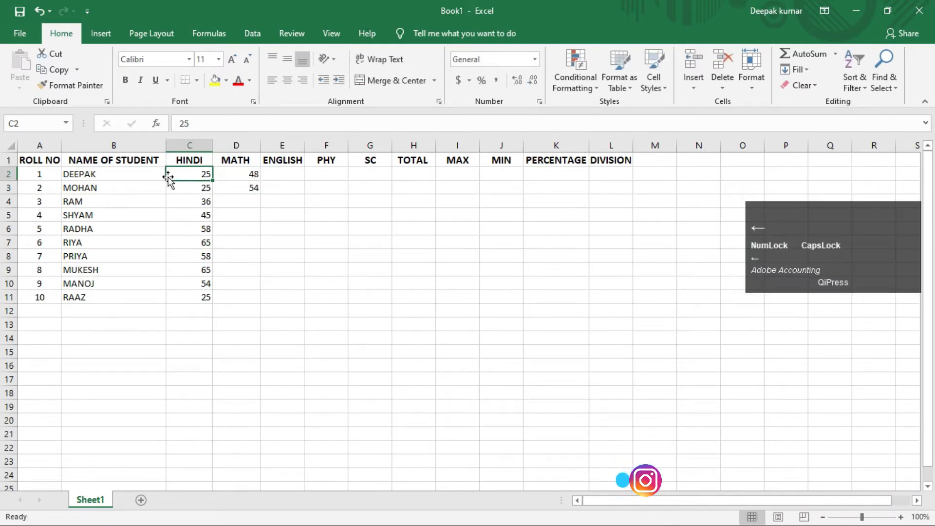
type("95")
key("Right")
key("Right")
Enter the Math marks 52, 35, 45 and 85 for roll numbers 3 to 6 in D4:D7.
key("Down")
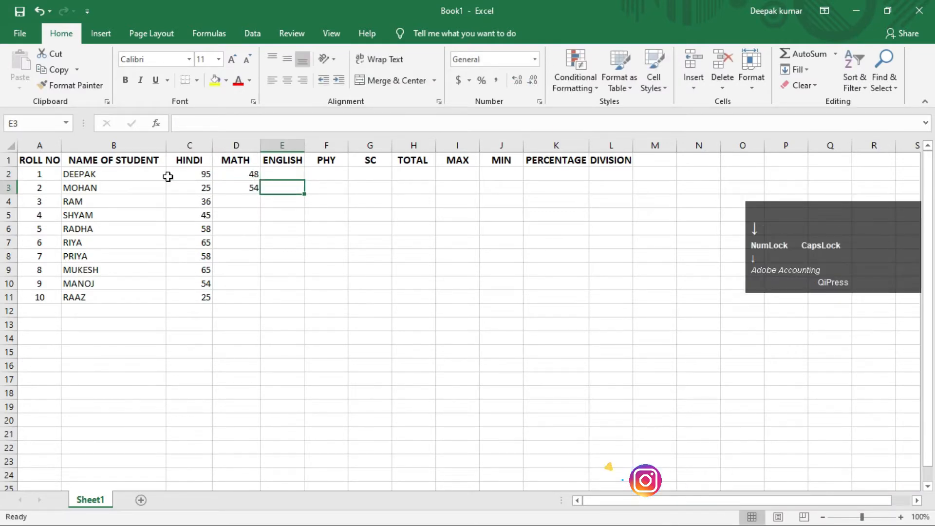
key("Left")
key("Down")
type("52")
key("Down")
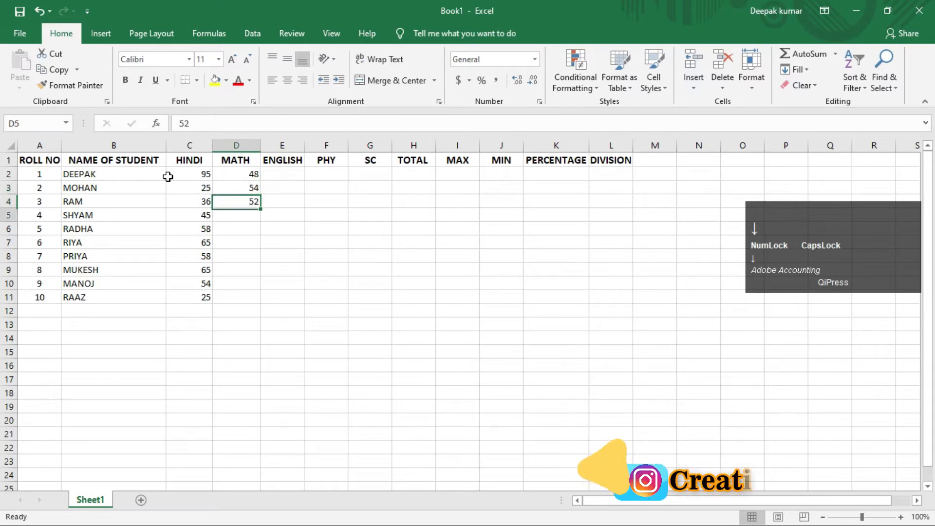
type("35")
key("Down")
type("45")
key("Down")
type("85")
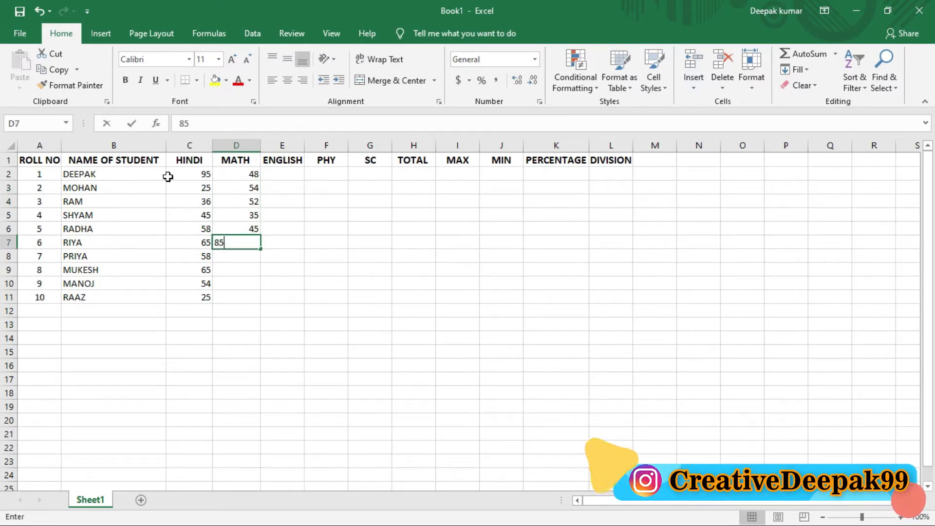
key("Down")
Enter the last four Math marks 54, 58, 65 and 54 in D8:D11.
type("54")
key("Down")
type("58")
key("Down")
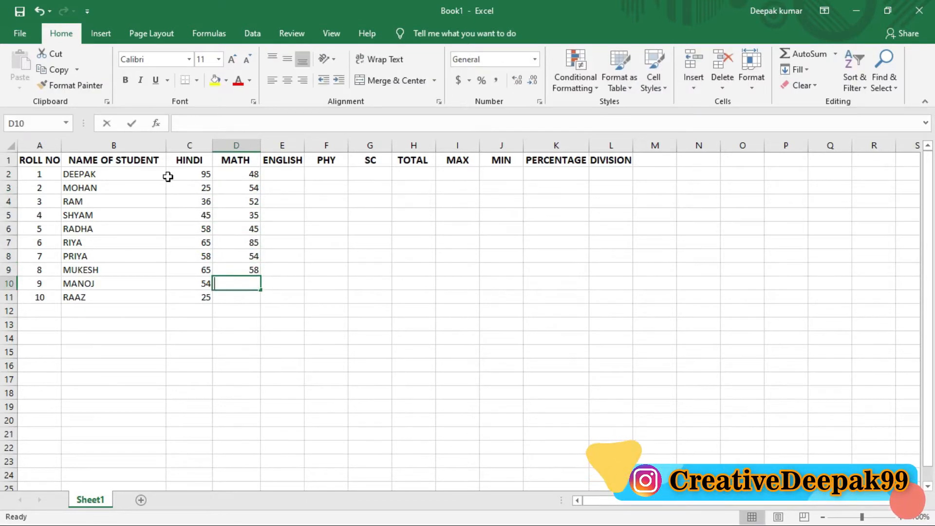
type("65")
key("Down")
type("54")
key("Down")
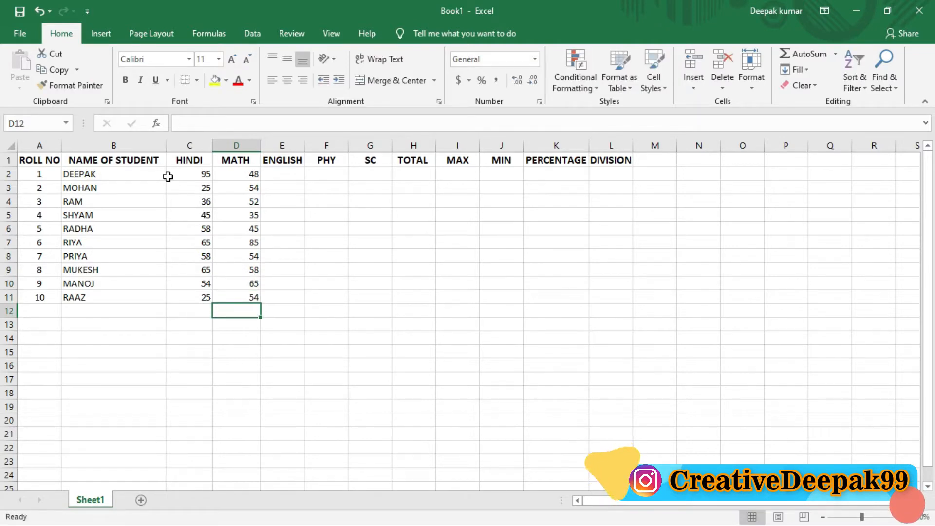
Enter the English marks 47, 68, 52 and 35 for the first four students in E2:E5.
key("Right")
key("Up")
key("Up")
key("Up")
key("Up")
key("Up")
key("Up")
key("Up")
key("Up")
key("Up")
key("Up")
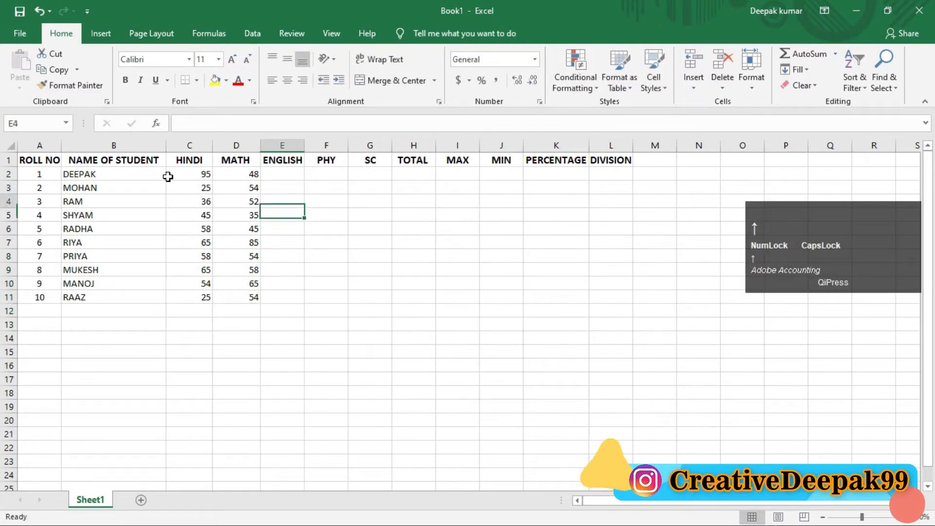
type("47")
key("Down")
type("68")
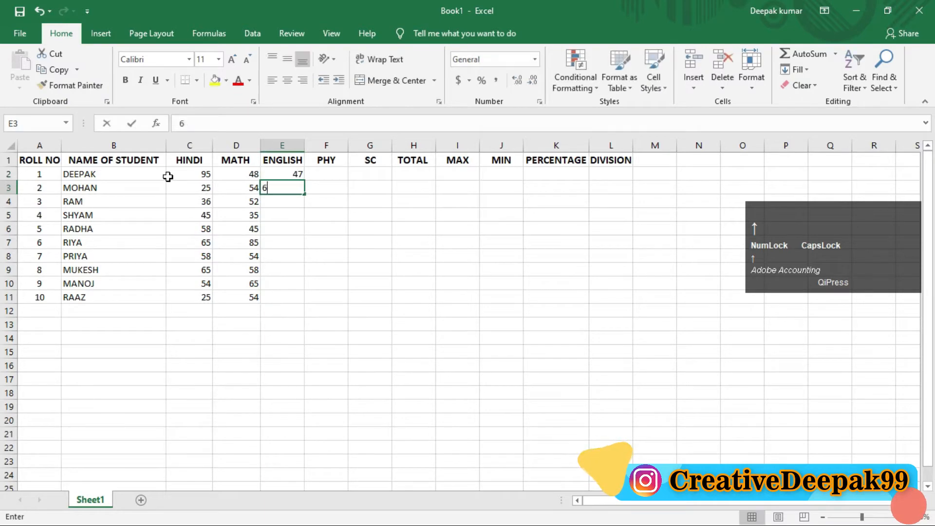
key("Down")
type("52")
key("Down")
type("35")
key("Down")
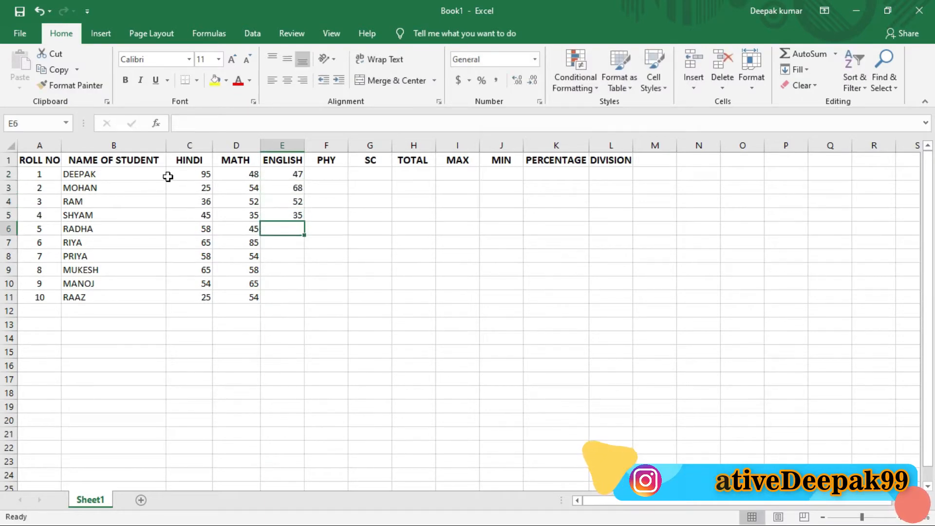
Enter the remaining English marks 45, 65, 69, 85, 54 and 48 in E6:E11.
type("45")
key("Down")
type("65")
key("Down")
type("69")
key("Down")
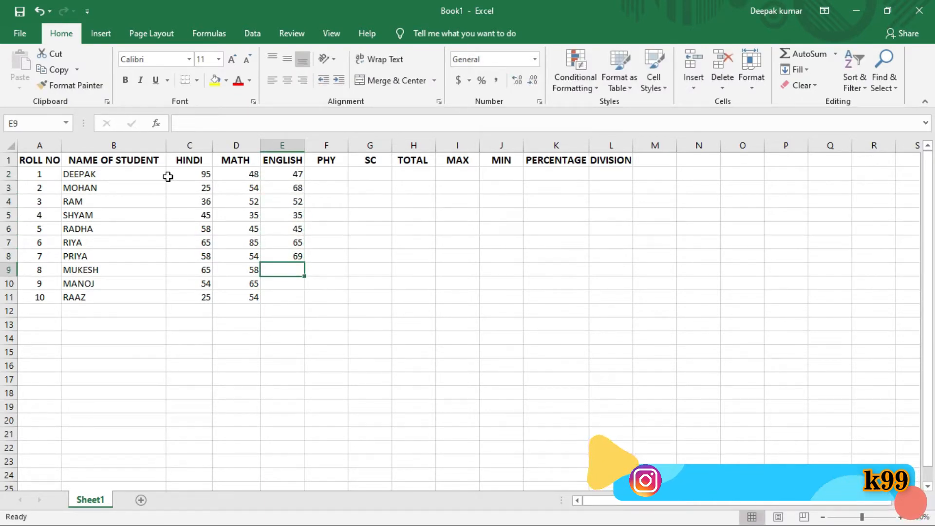
type("85")
key("Down")
type("54")
key("Down")
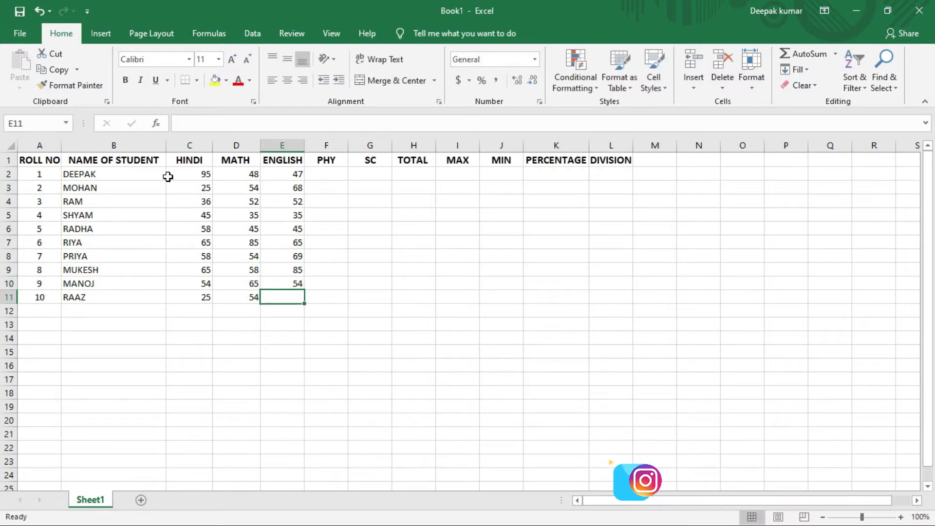
type("48")
Enter the PHY marks 85, 65 and 45 for the first three students in F2:F4.
key("Right")
key("Up")
key("Up")
key("Up")
key("Up")
key("Up")
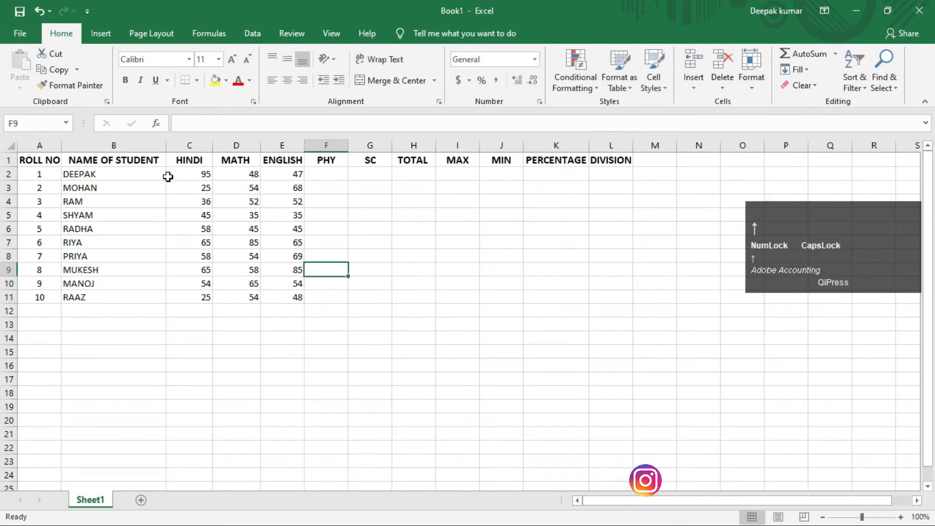
key("Up")
key("Up")
key("Up")
key("Up")
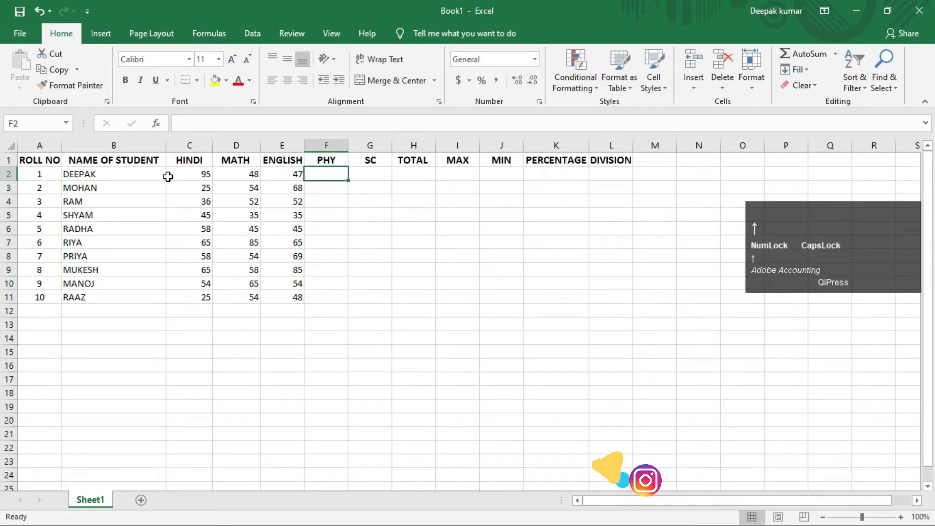
type("85")
key("Return")
type("65")
key("Return")
type("45")
key("Return")
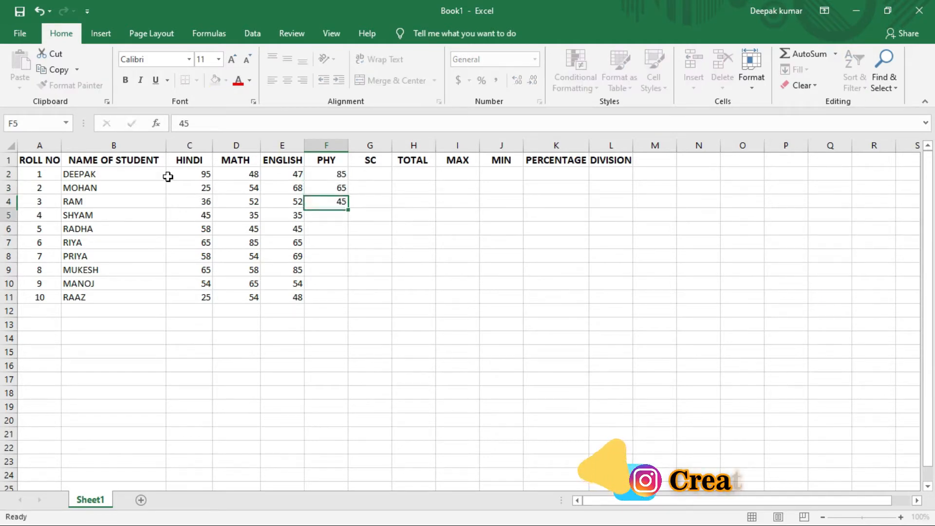
Enter the PHY marks 55, 58 and 65 for roll numbers 4 to 6 in F5:F7.
type("55")
key("Return")
type("58")
key("Return")
type("65")
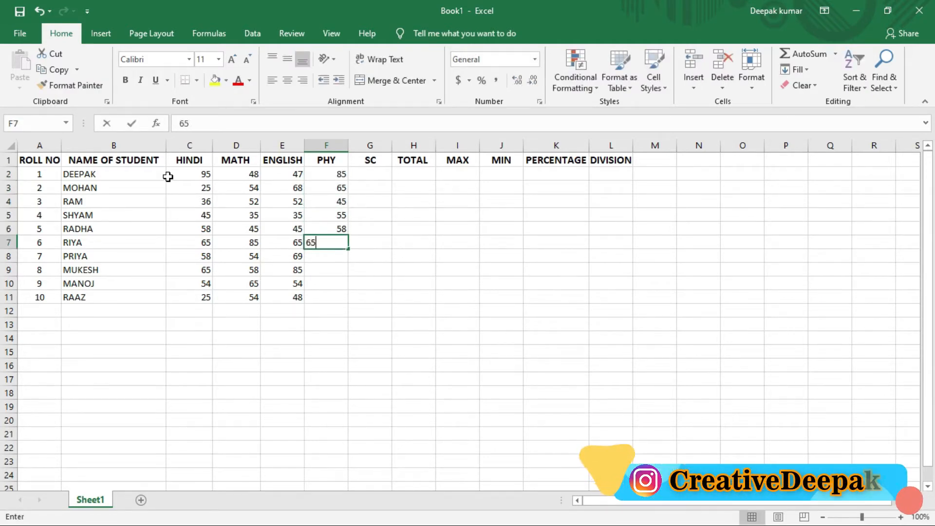
key("Return")
Enter the last four PHY marks 74, 58, 47 and 85 in F8:F11.
type("74")
key("Return")
type("58")
key("Return")
type("47")
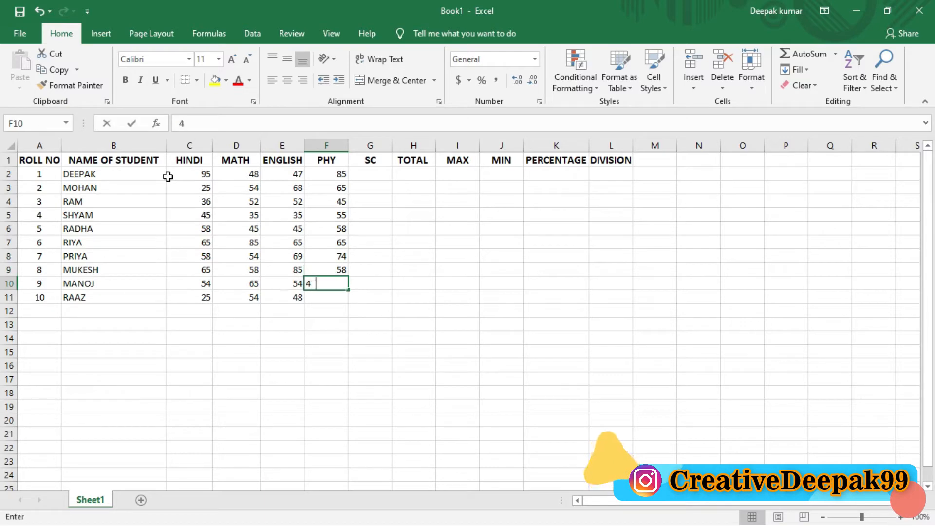
key("Return")
type("85")
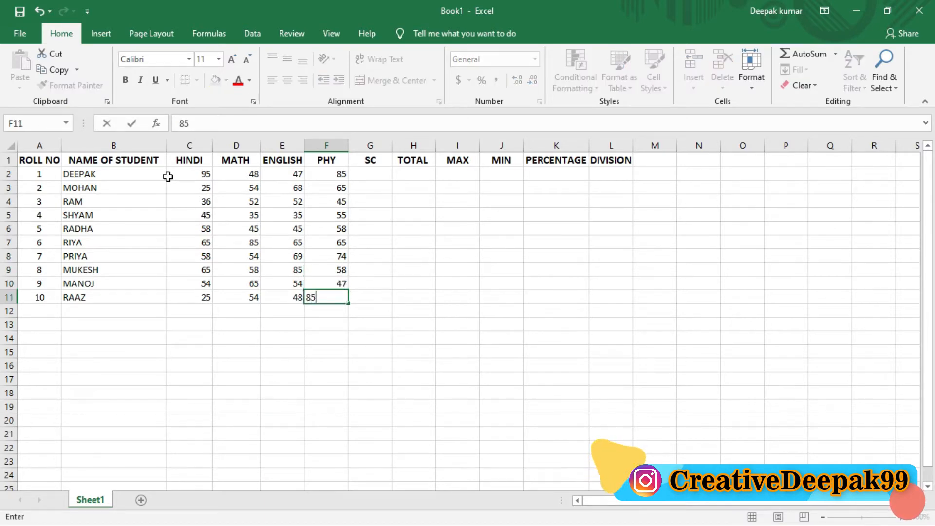
Enter the SC marks 85, 65, 65 and 58 for the first four students in G2:G5.
key("Right")
key("Up")
key("Up")
key("Up")
key("Up")
key("Up")
key("Up")
key("Up")
key("Up")
key("Up")
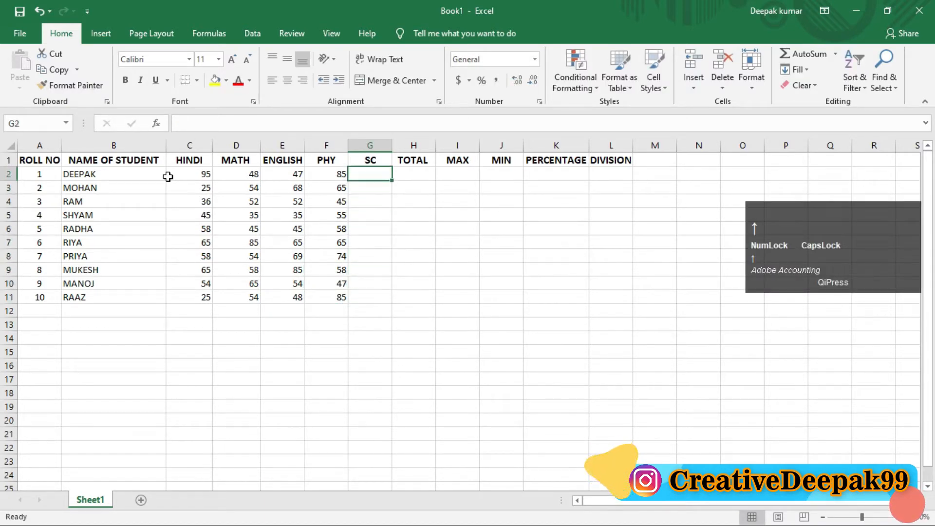
type("85")
key("Return")
type("65")
key("Return")
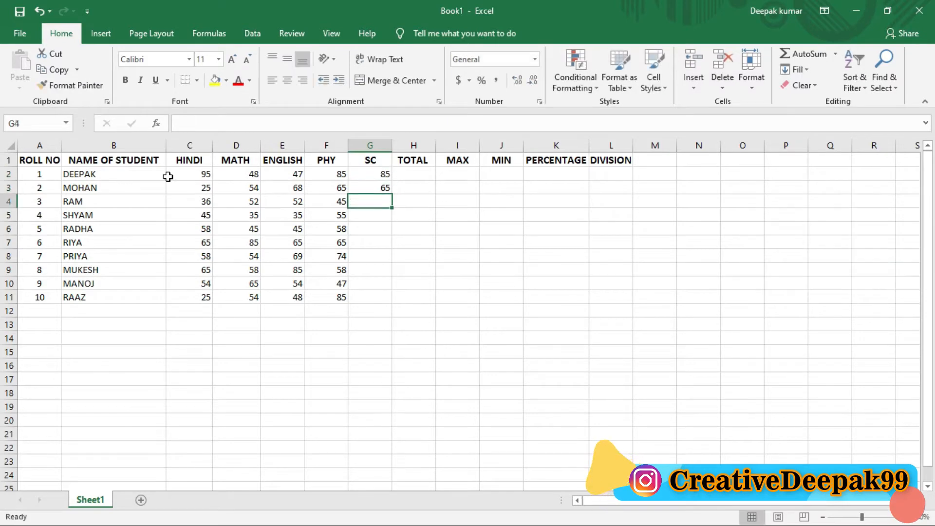
type("65")
key("ctrl+Return")
key("Return")
type("58")
key("Return")
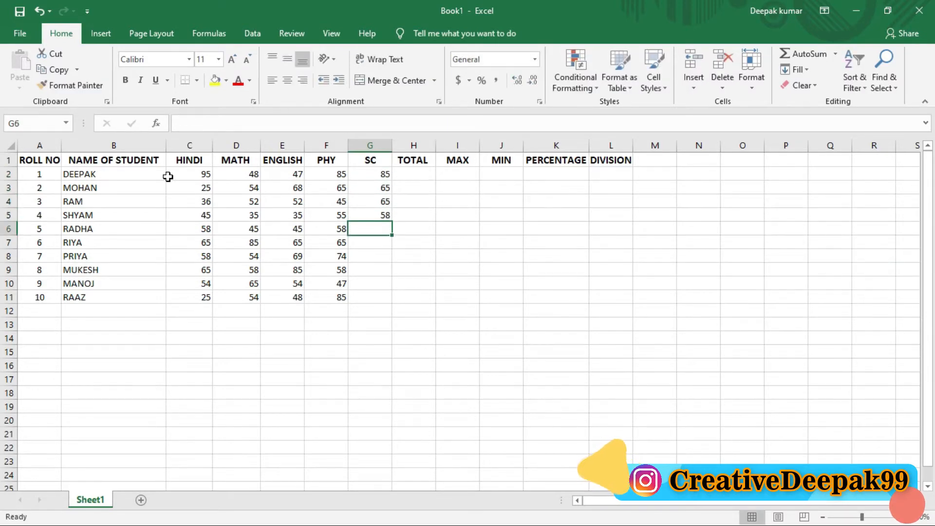
Enter the remaining SC marks 74, 95, 35, 65, 58 and 52 in G6:G11.
type("74")
key("Return")
type("95")
key("Return")
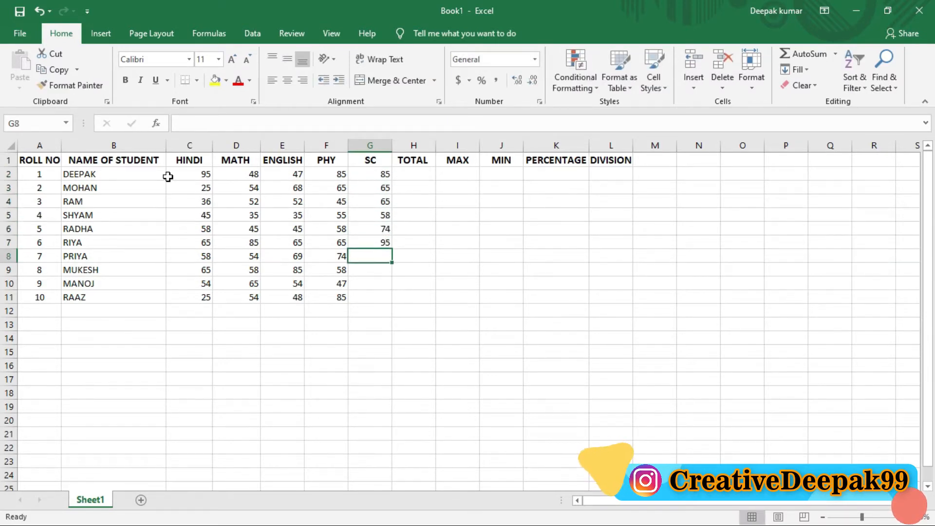
type("35")
key("Return")
type("65")
key("Return")
type("58")
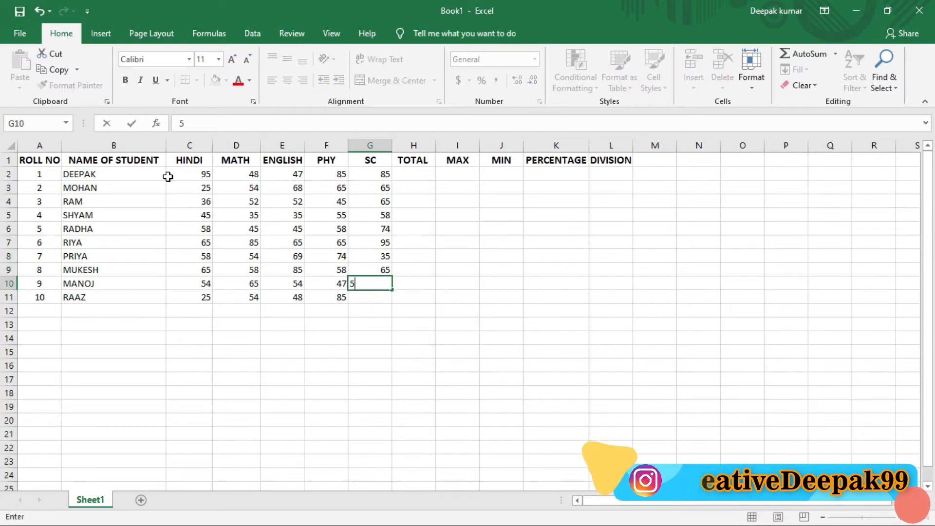
key("Return")
type("52")
key("Return")
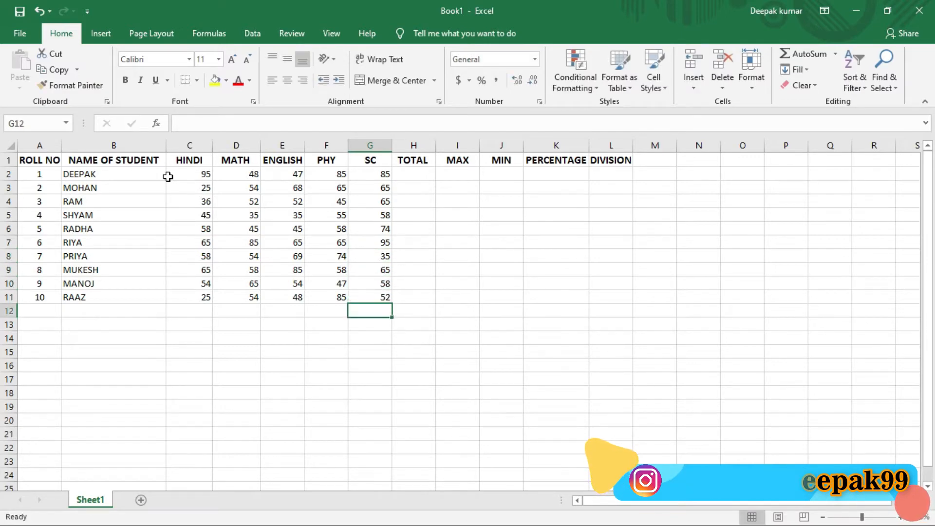
key("Right")
key("Right")
key("Right")
key("Up")
key("Up")
key("Up")
key("Up")
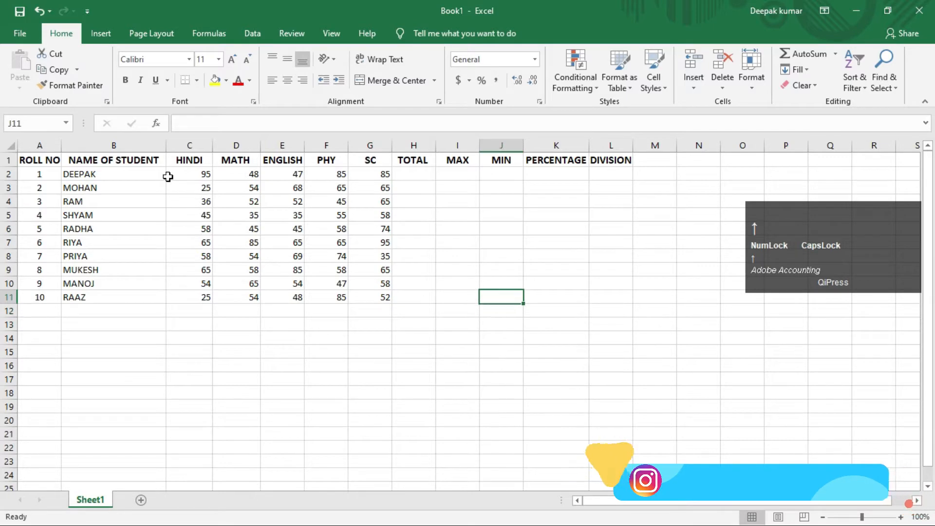
key("Up")
key("Up")
key("Up")
key("Up")
key("Up")
key("Up")
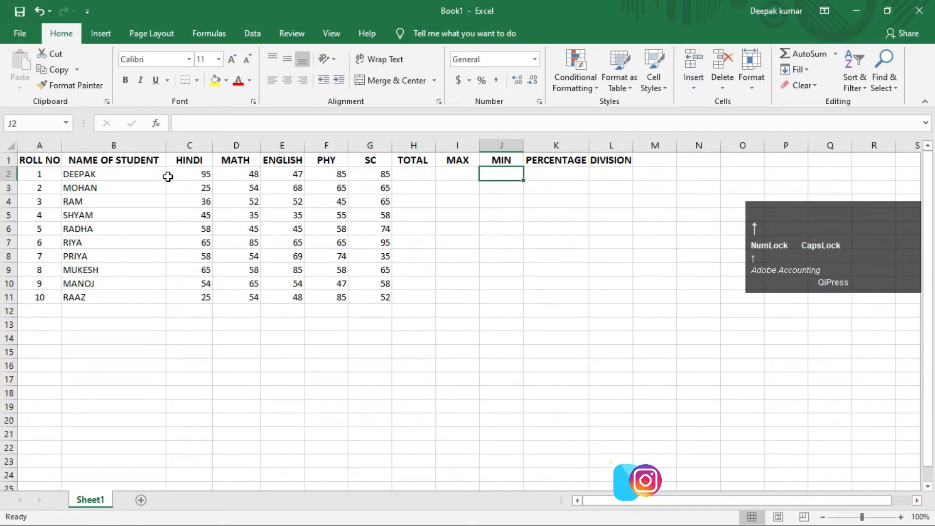
key("Left")
key("Left")
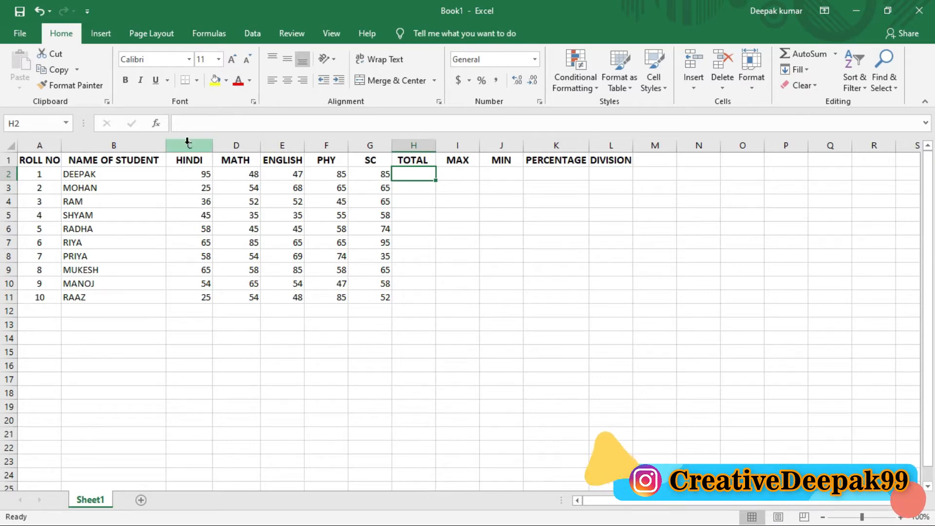
left_click_drag(190, 180, 384, 175)
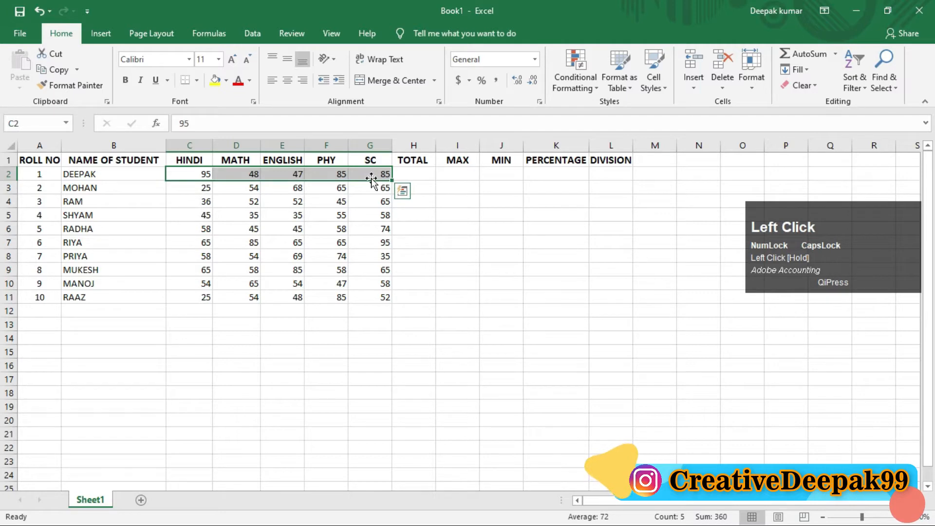
left_click(370, 173)
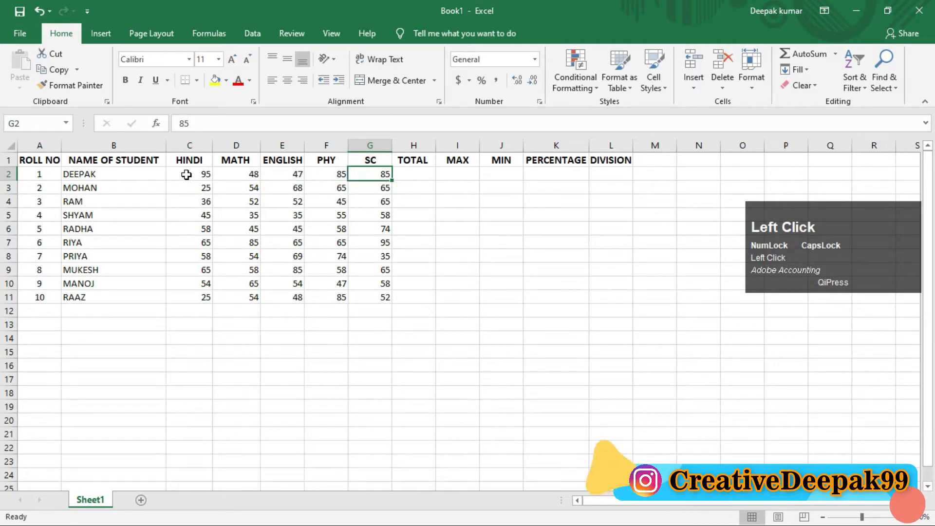
left_click_drag(186, 174, 196, 269)
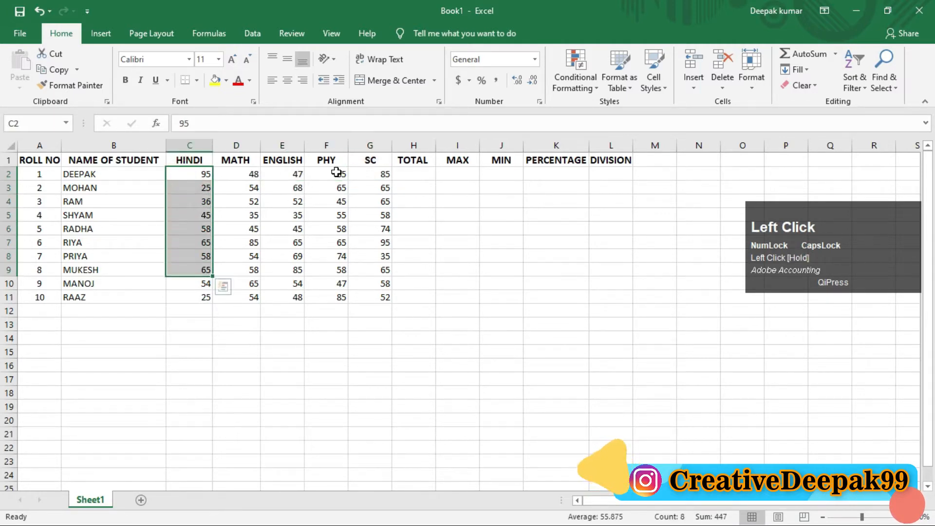
left_click(364, 177)
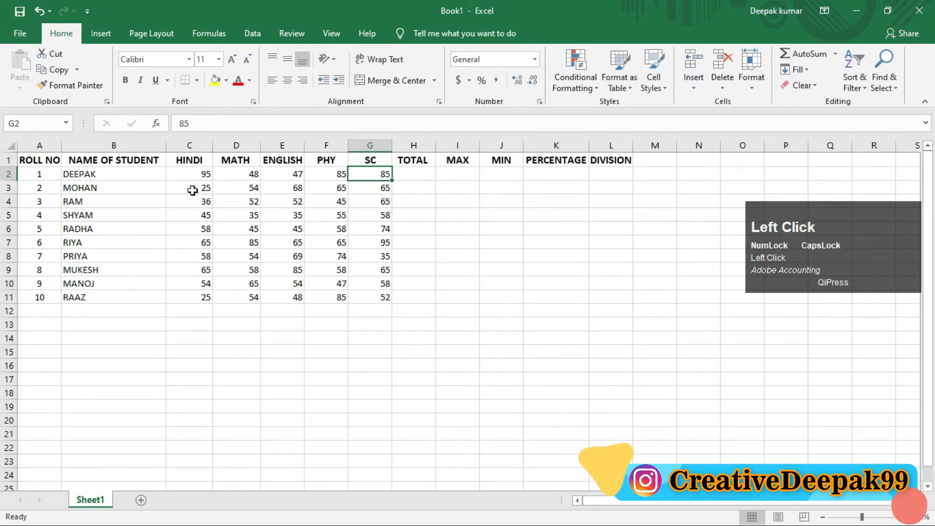
left_click_drag(191, 173, 197, 428)
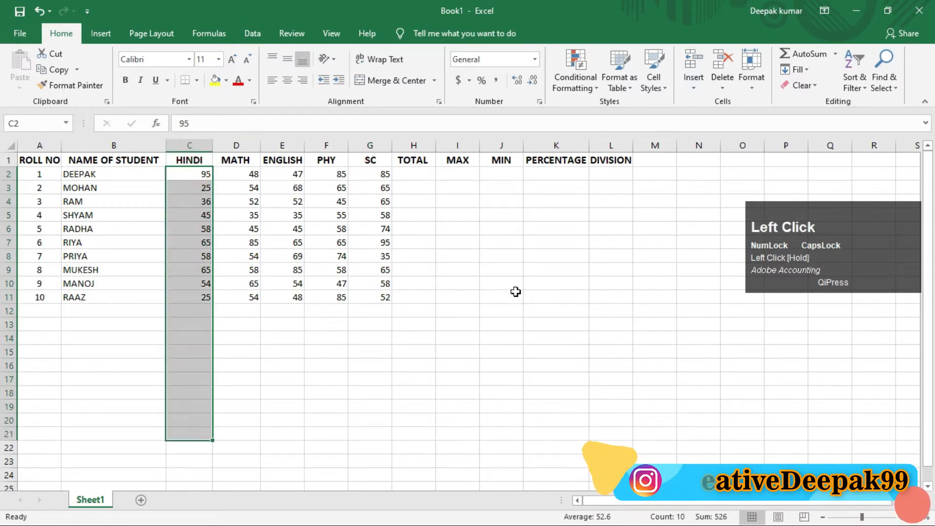
left_click(496, 185)
left_click_drag(504, 234, 514, 382)
left_click_drag(156, 381, 584, 392)
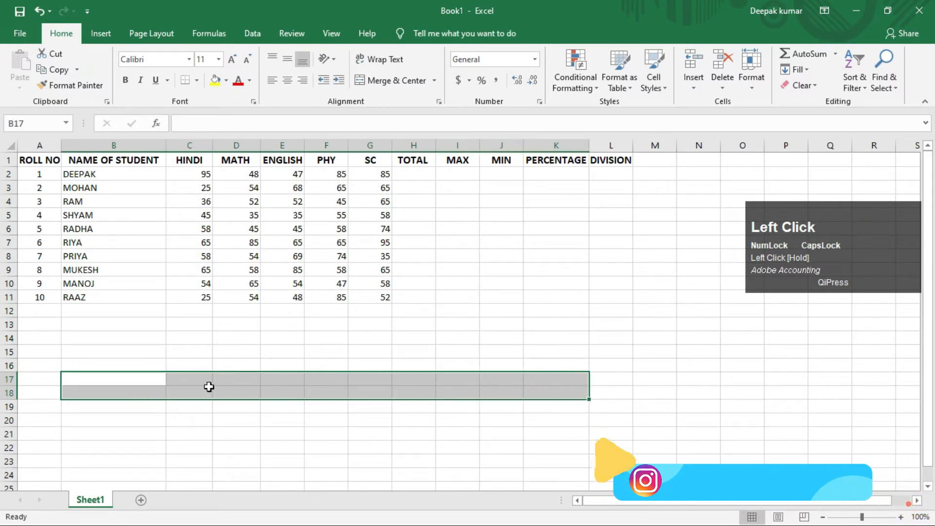
left_click(382, 353)
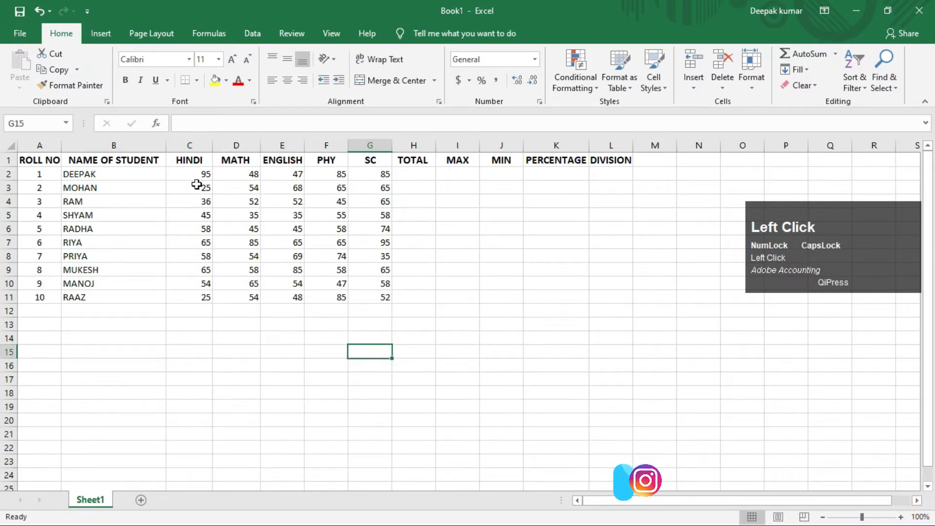
left_click_drag(185, 354, 671, 362)
left_click(326, 392)
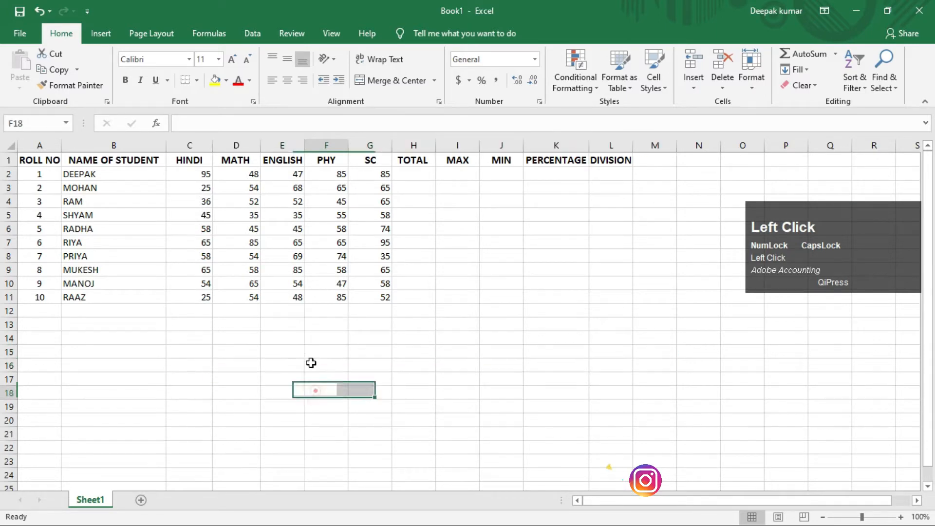
Draw a horizontal straight arrow about 3.7" long below the marks table, pointing from column C to column H along row 18.
left_click(96, 35)
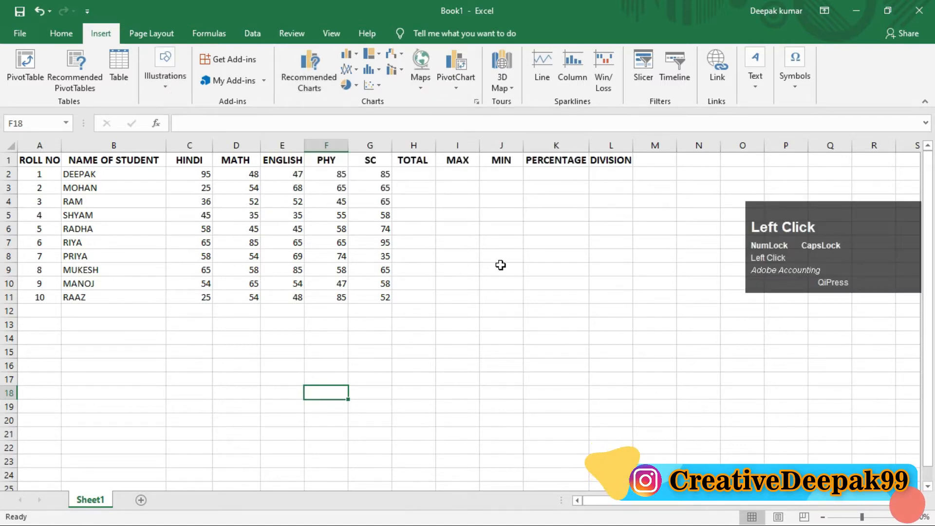
left_click(500, 265)
left_click(165, 86)
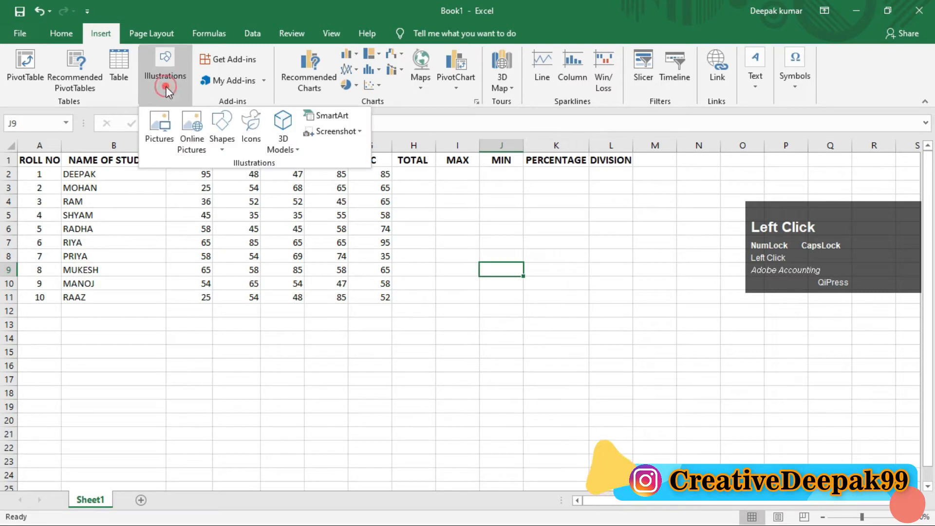
left_click(225, 148)
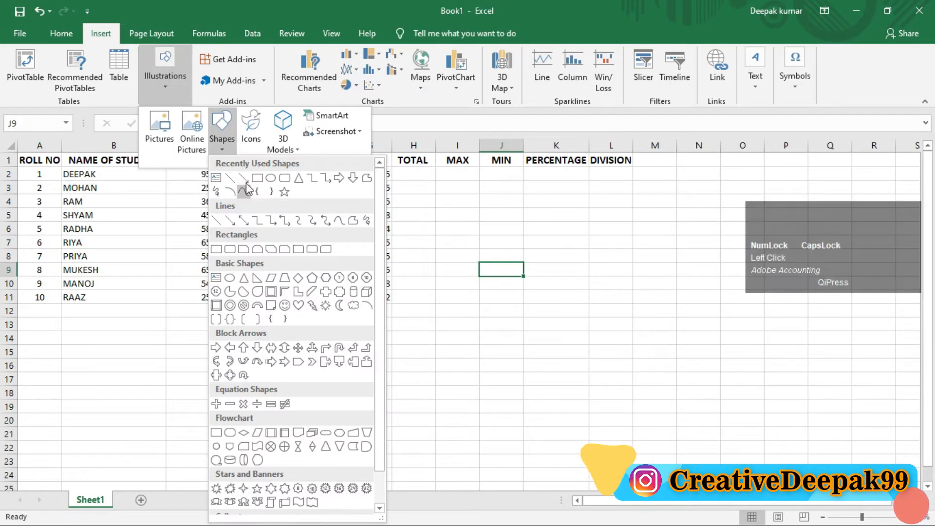
left_click(243, 178)
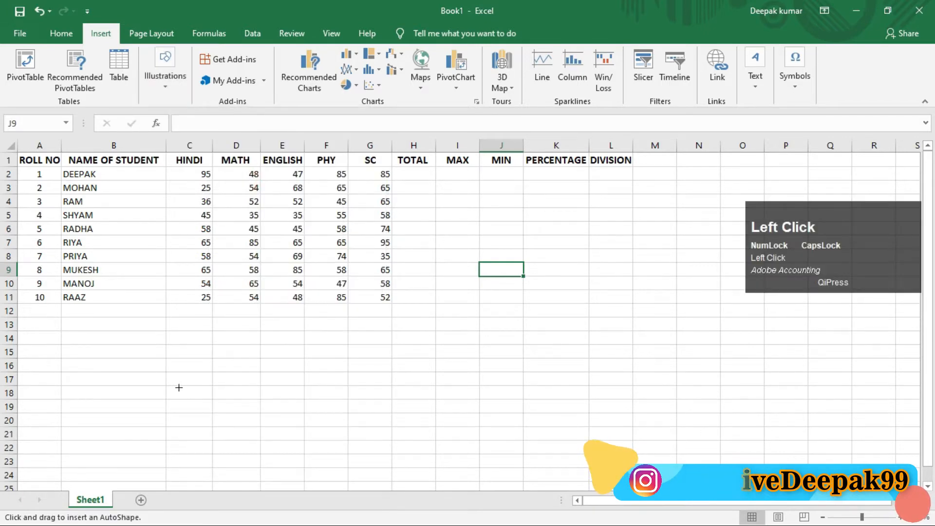
left_click_drag(176, 387, 418, 392)
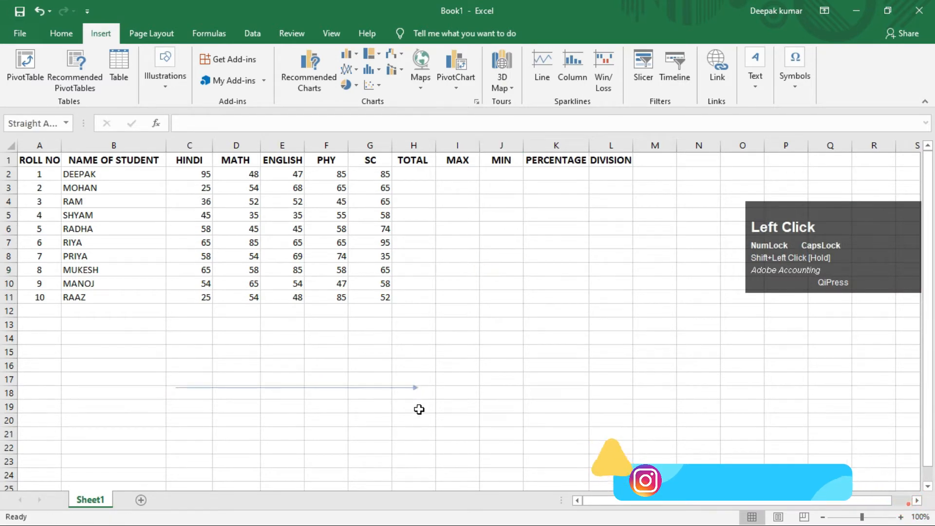
key("Down")
key("Down")
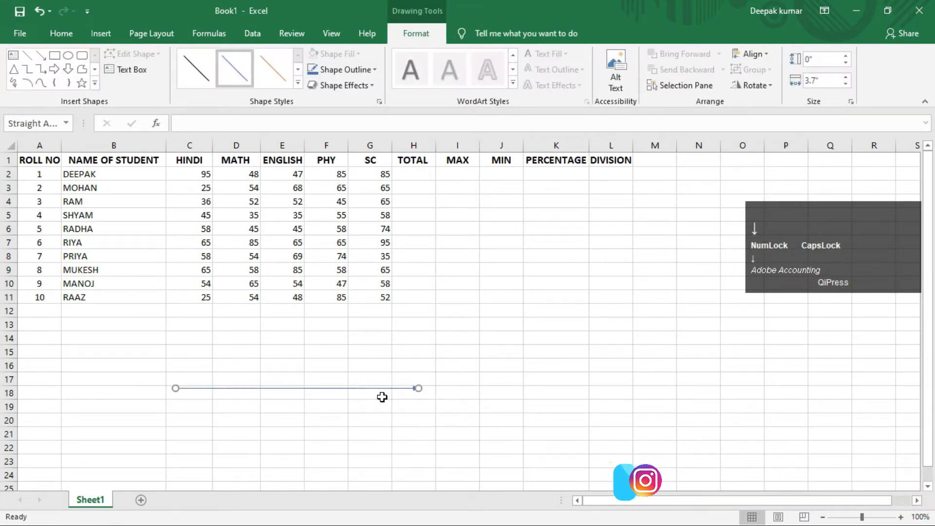
key("Down")
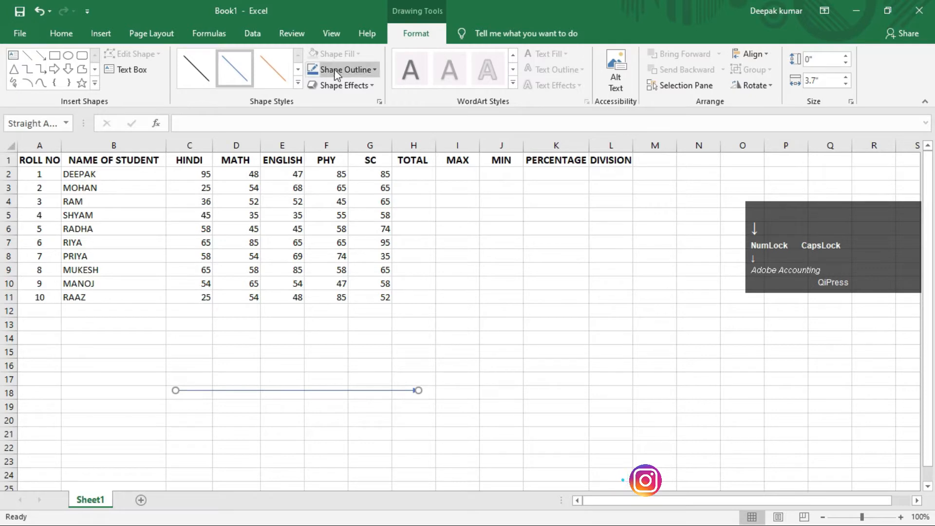
Apply a thicker black preset line style to the horizontal arrow and deselect it.
left_click(298, 83)
left_click(207, 181)
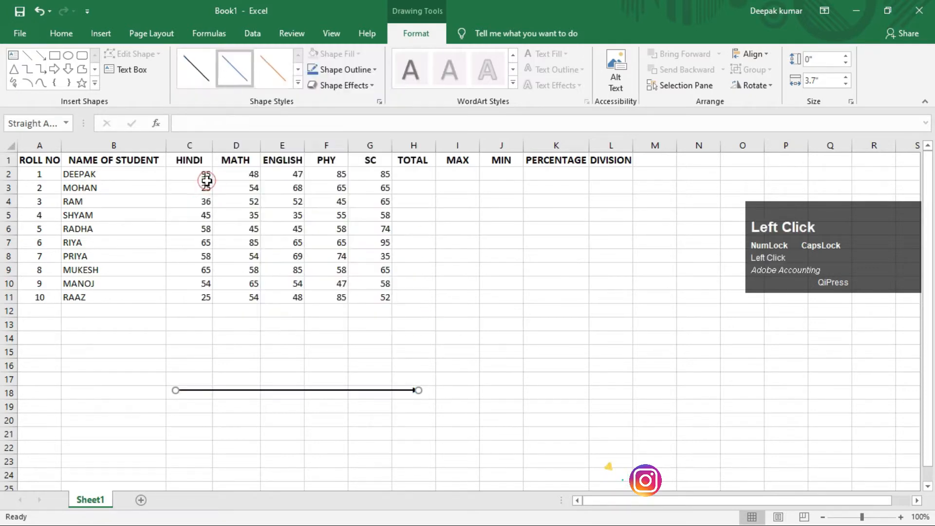
left_click(373, 418)
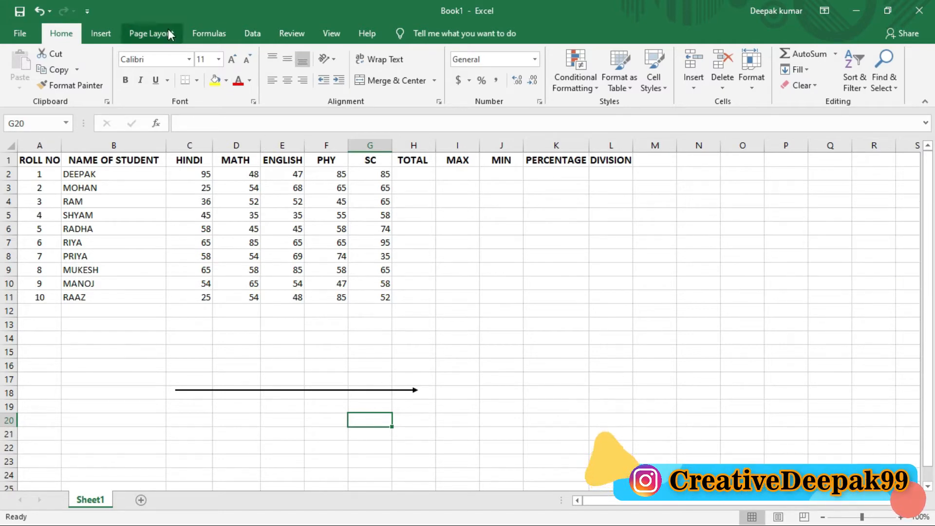
Draw a downward straight arrow about 3.44" long in column O, from row 2 to row 18.
left_click(101, 33)
left_click(165, 73)
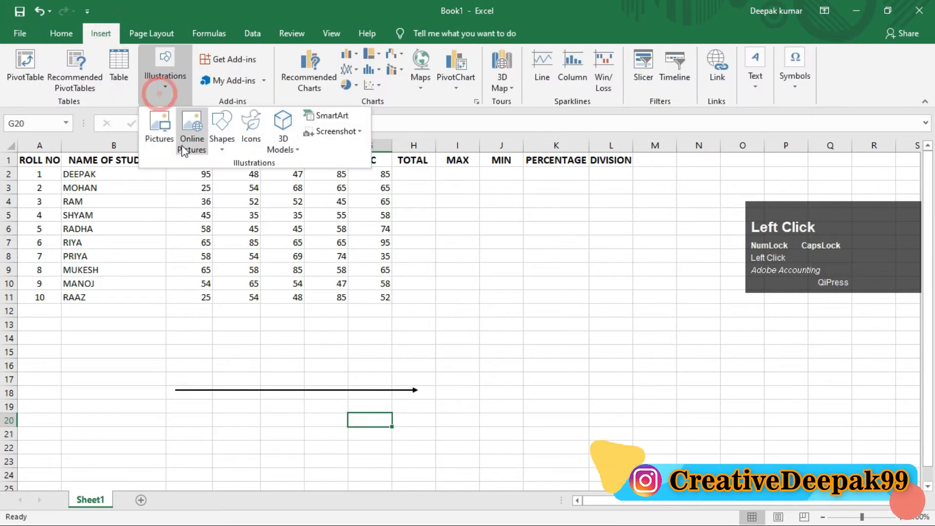
left_click(219, 136)
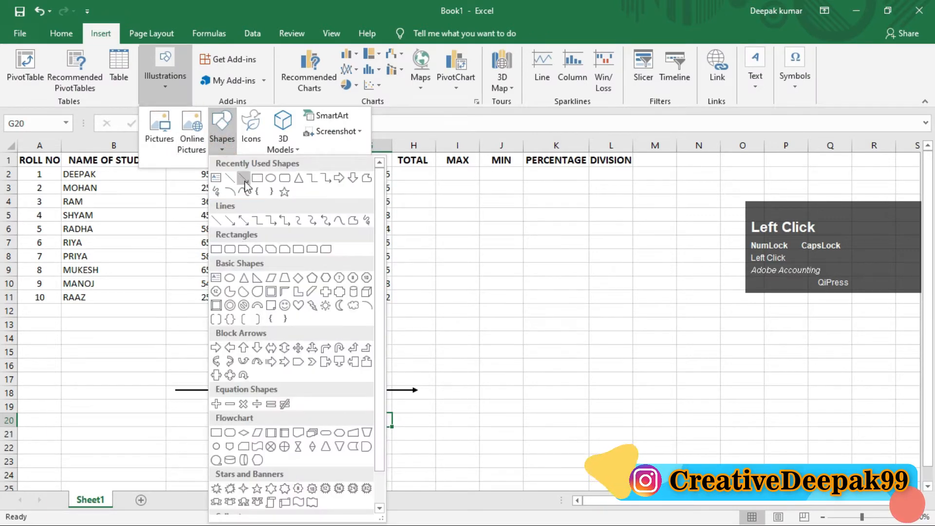
left_click(243, 179)
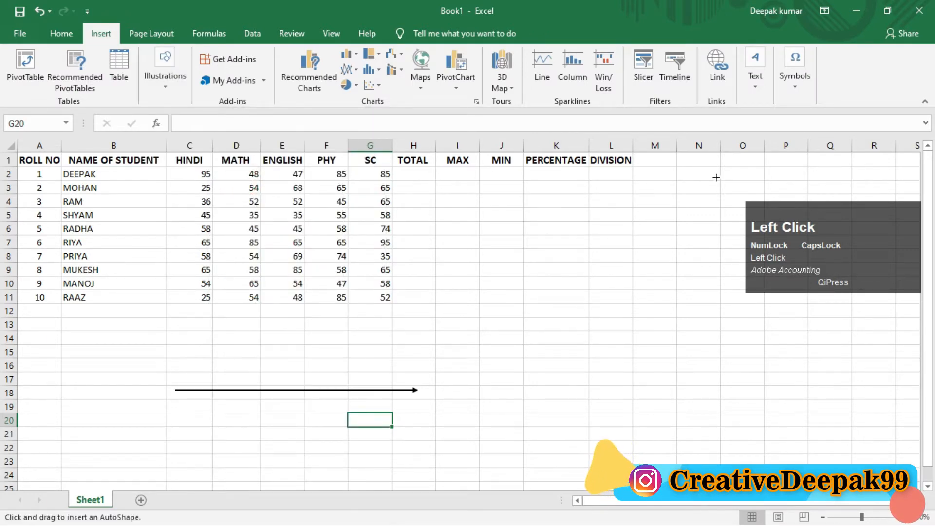
left_click_drag(746, 171, 745, 397)
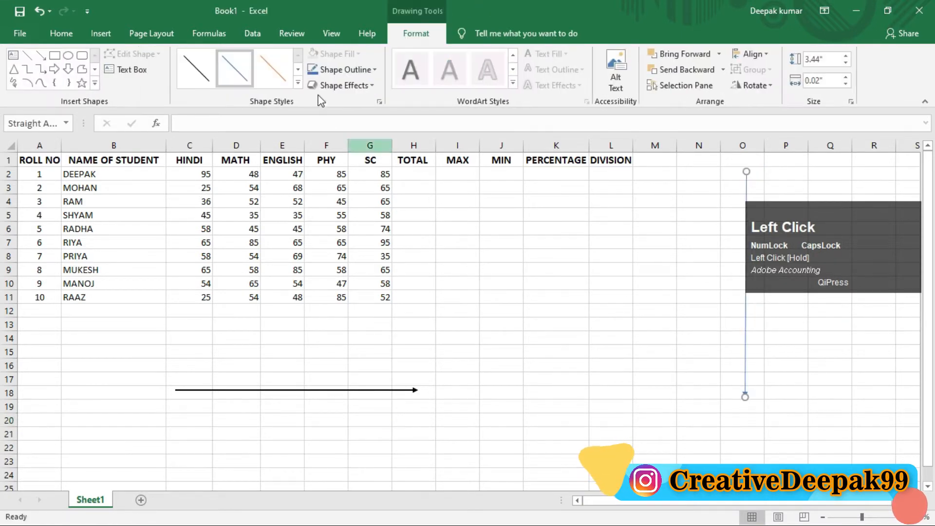
Give the vertical arrow in column O the same thicker black preset line style and deselect it.
left_click(299, 83)
left_click(196, 177)
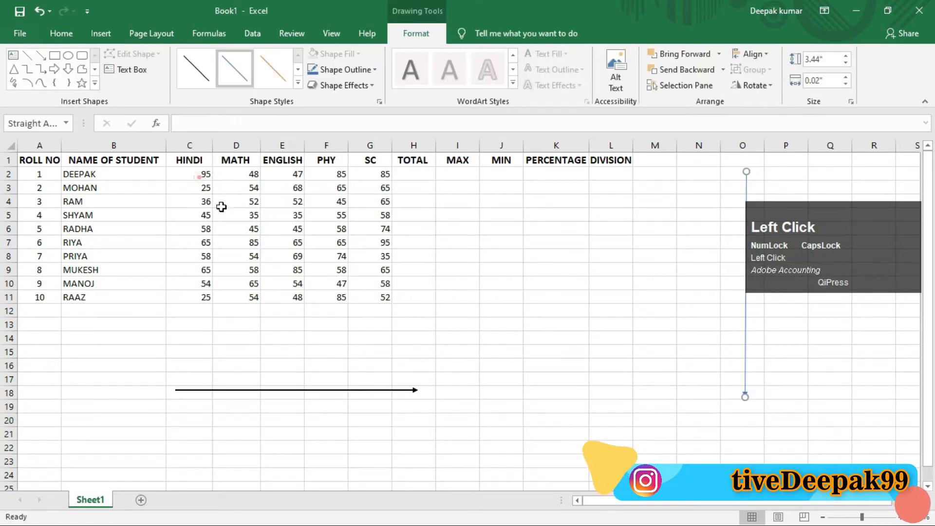
left_click(665, 393)
left_click_drag(788, 253, 810, 261)
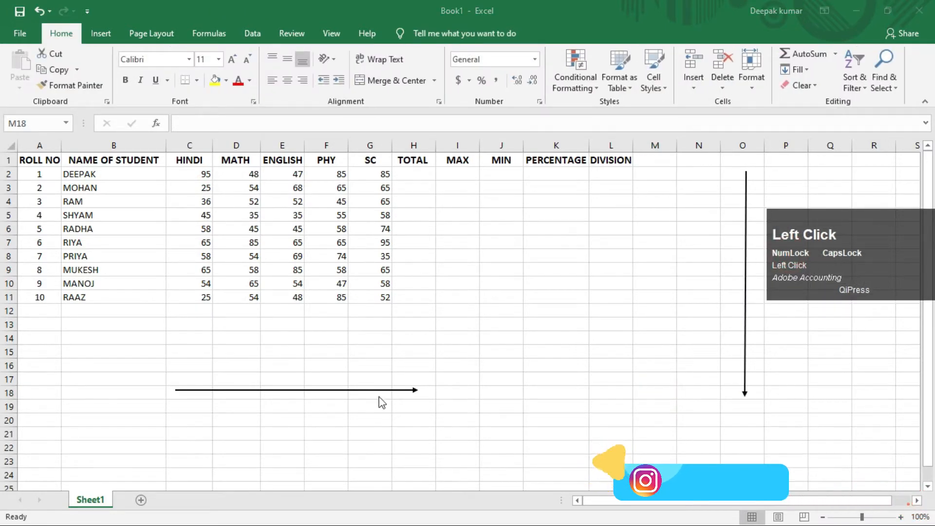
left_click(293, 390)
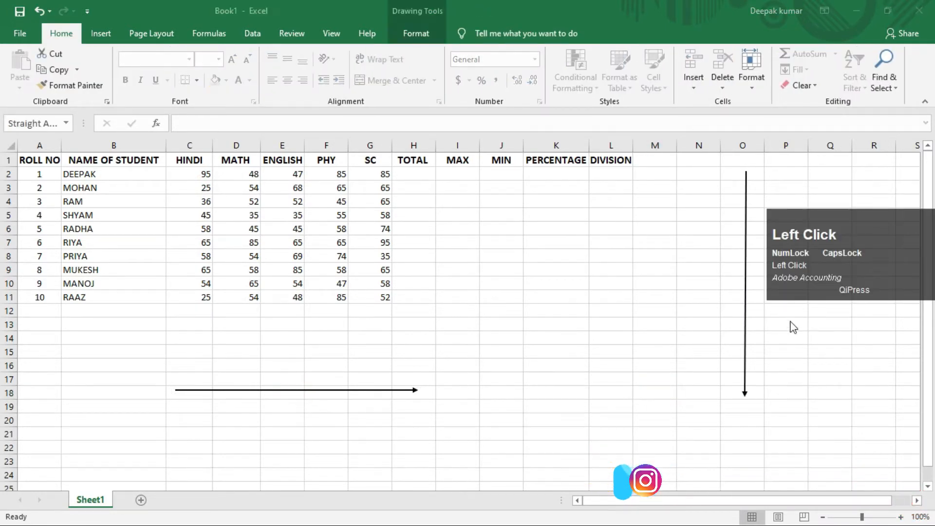
left_click(746, 282)
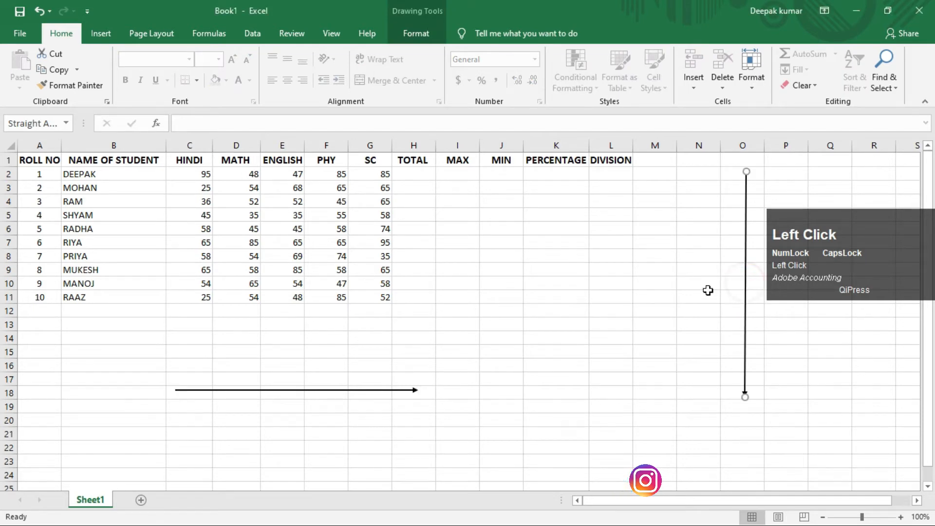
left_click(388, 274)
Select the first student's HINDI mark and examine how its column letter and row number form the cell address.
left_click(202, 174)
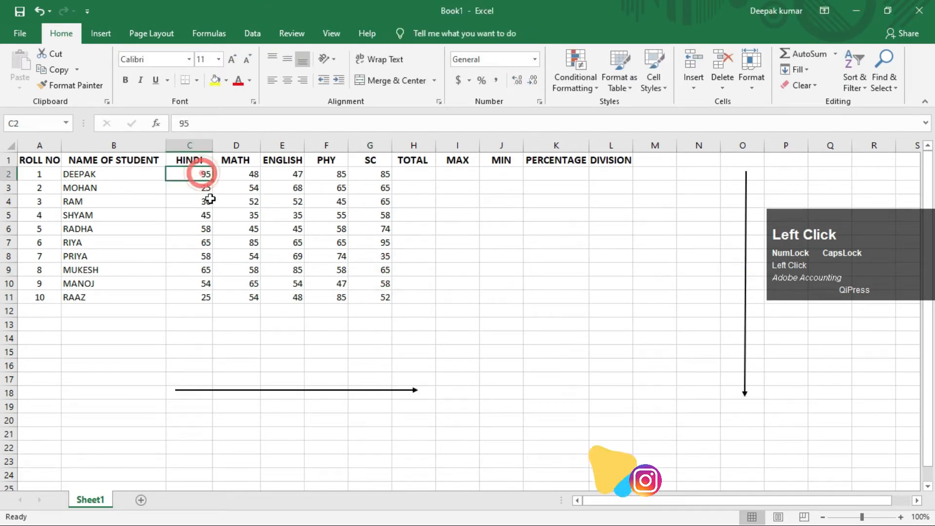
left_click(187, 144)
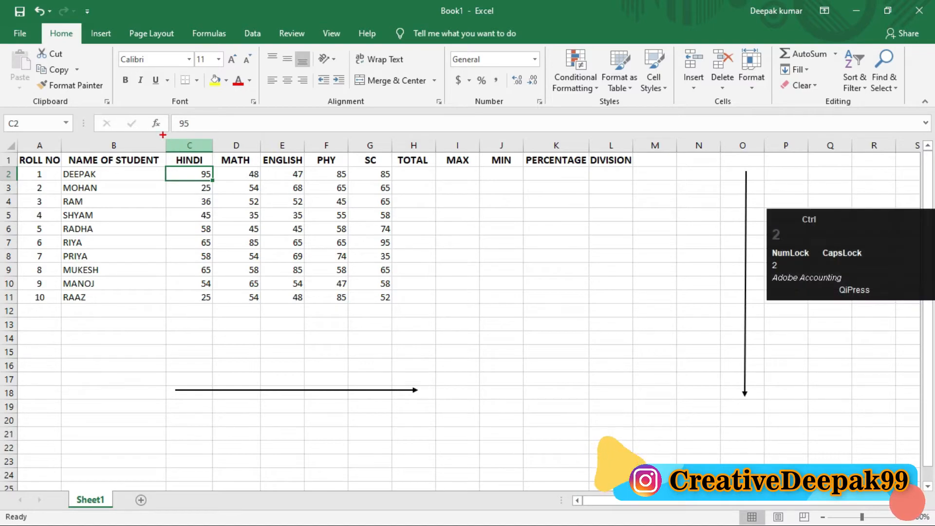
left_click_drag(163, 135, 213, 154)
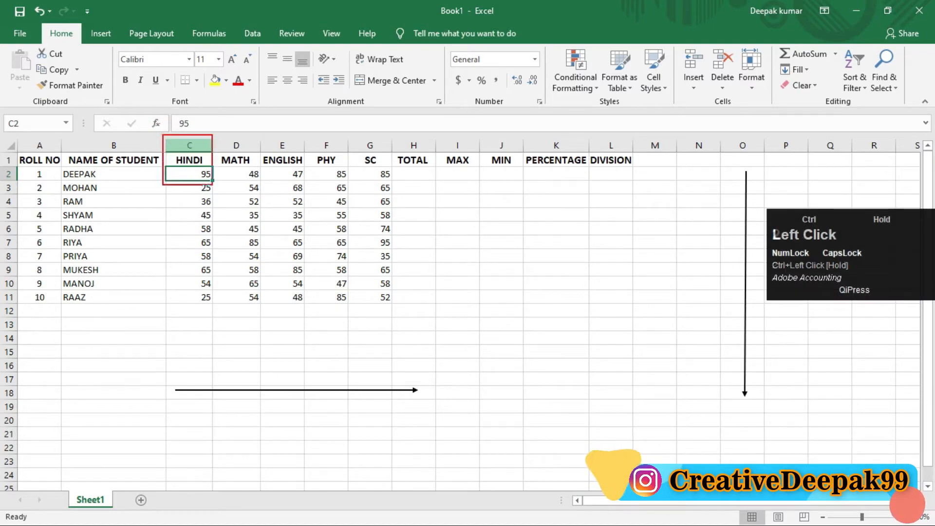
scroll(184, 147, "up", 2)
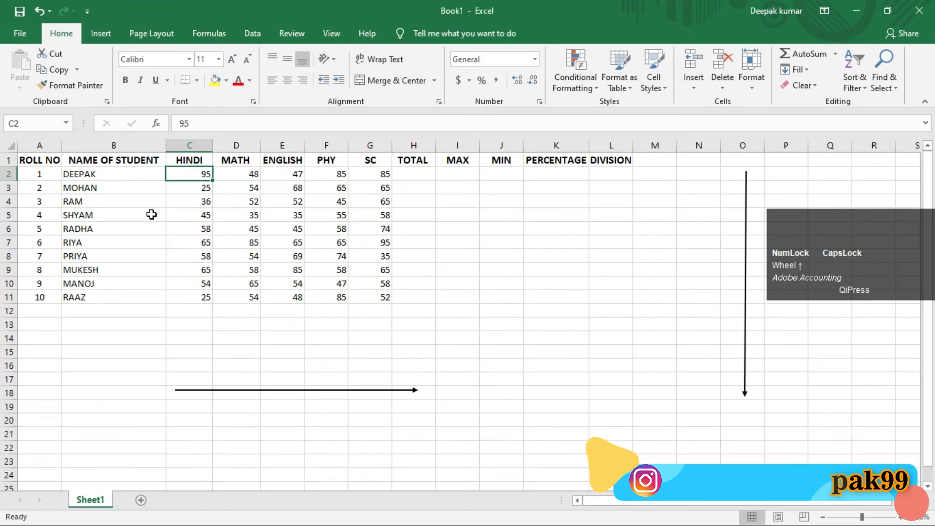
key("ctrl+2")
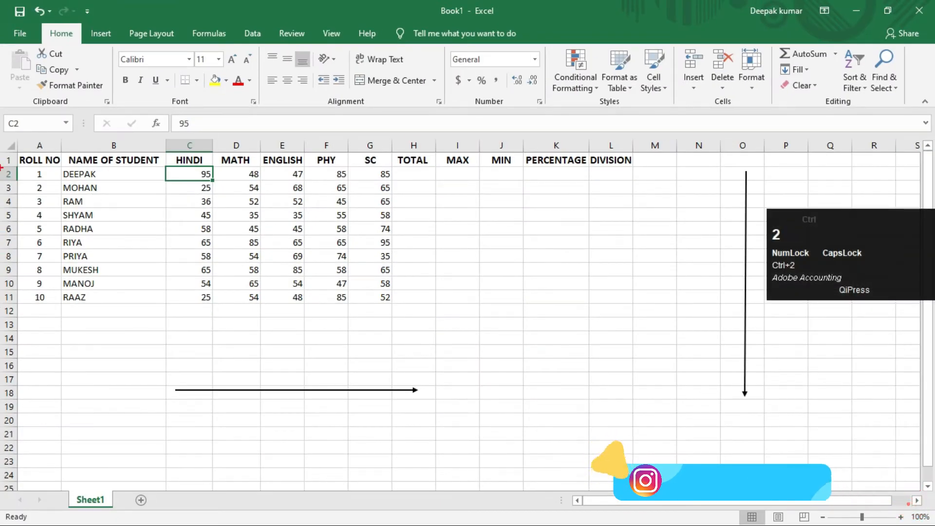
left_click_drag(1, 167, 216, 183)
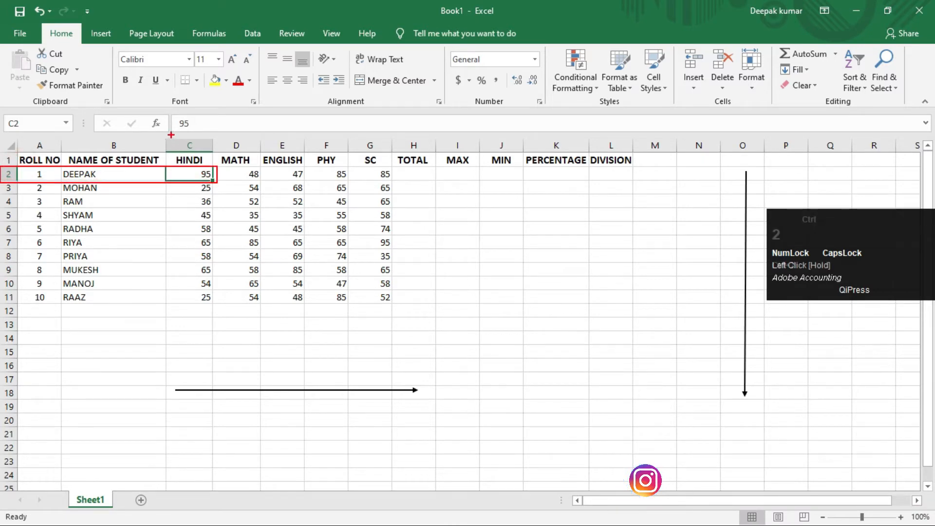
left_click_drag(168, 134, 202, 205)
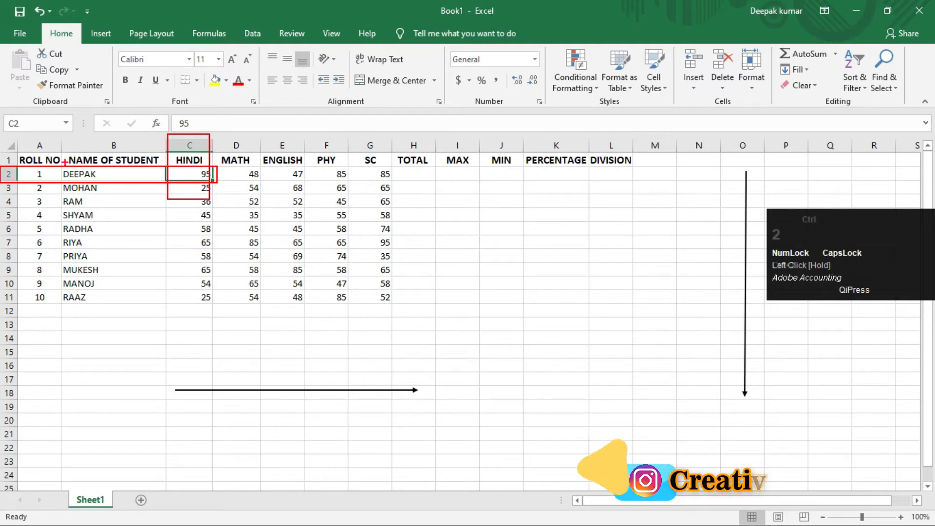
key("ctrl+2")
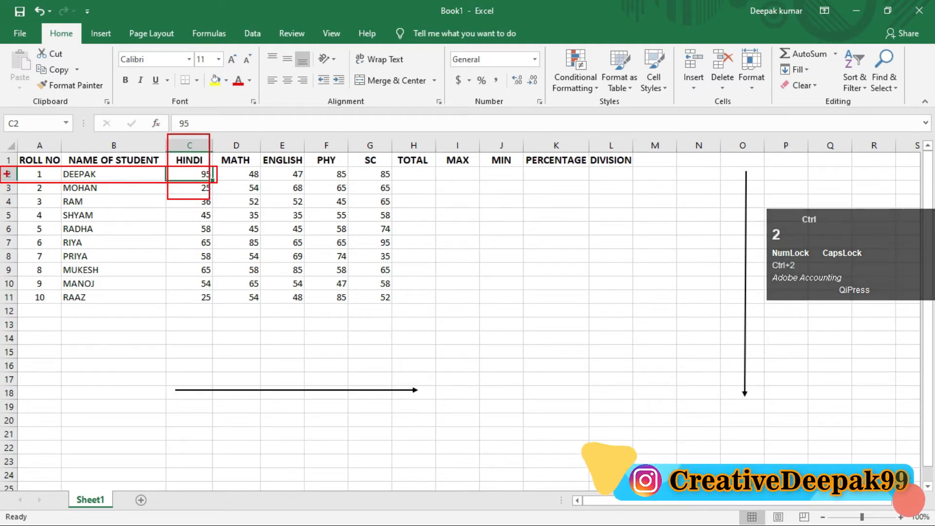
Examine the cell addresses of the first student's entries across row 2, from ROLL NO to SC, and down the SC column.
scroll(152, 214, "up", 1)
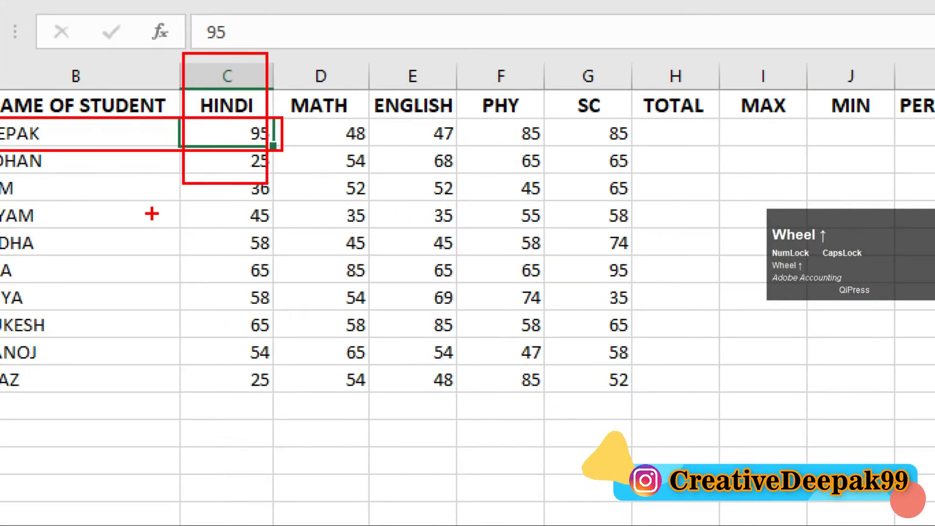
key("Escape")
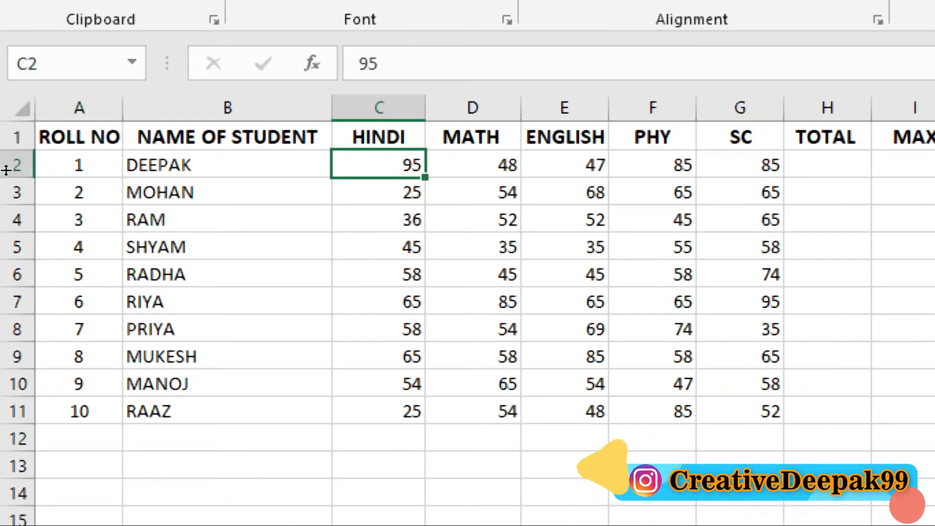
left_click(38, 168)
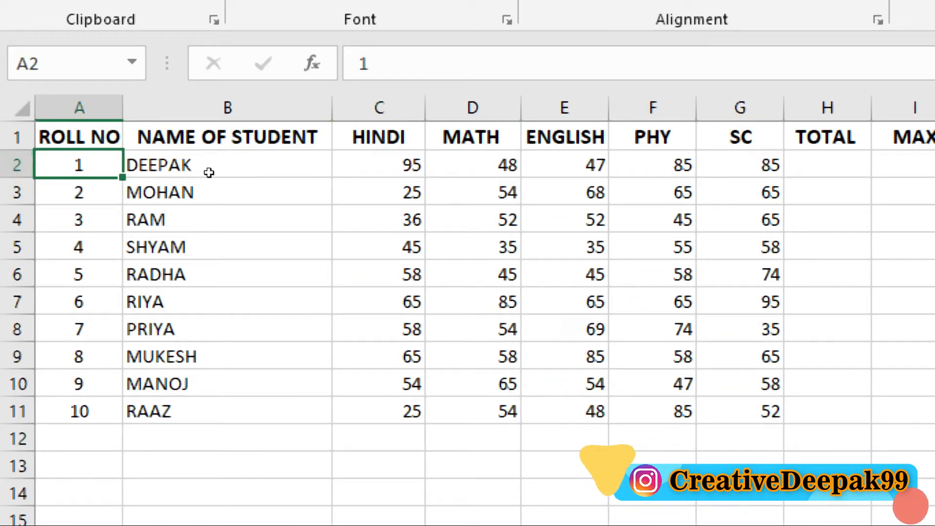
key("Right")
key("Right")
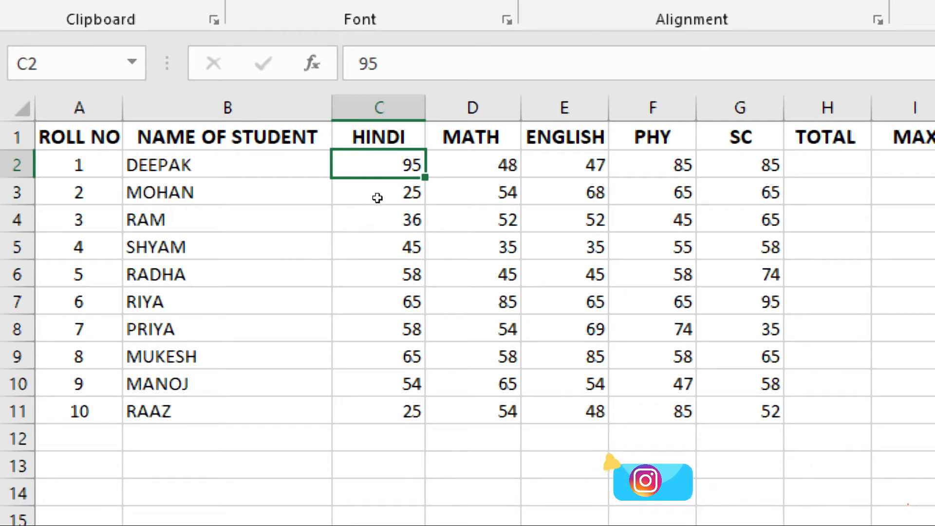
key("Right")
key("Right")
key("Right")
key("Right")
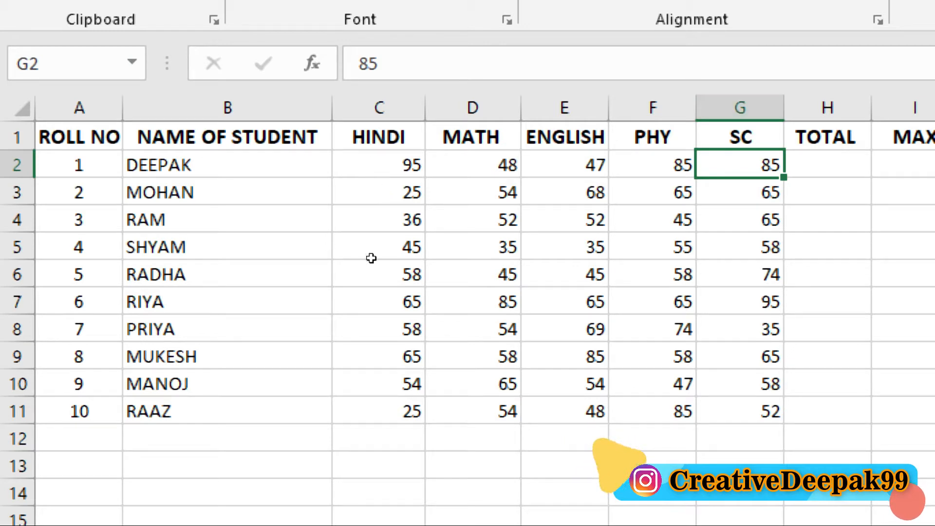
key("Down")
key("Down")
key("Down")
key("Down")
key("Down")
key("Down")
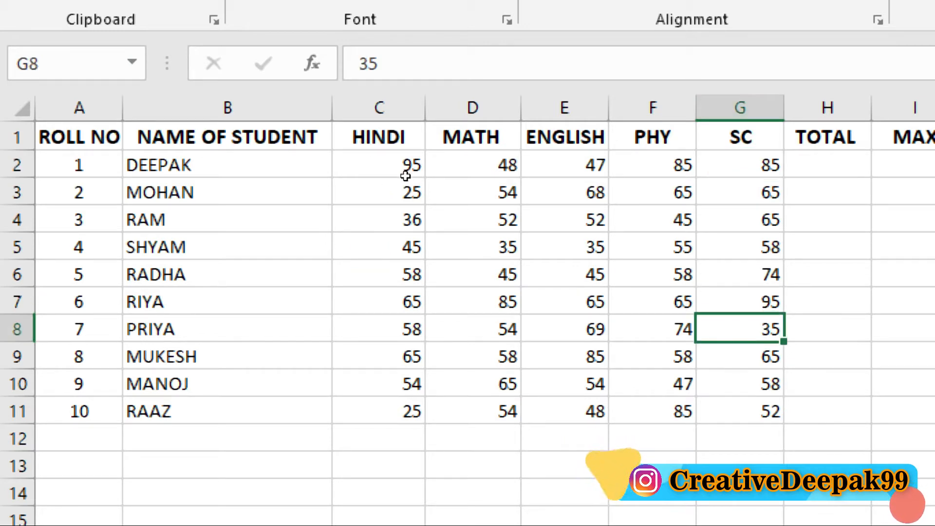
Begin a SUM formula in the first student's TOTAL cell, with C2 as the first reference.
left_click(826, 164)
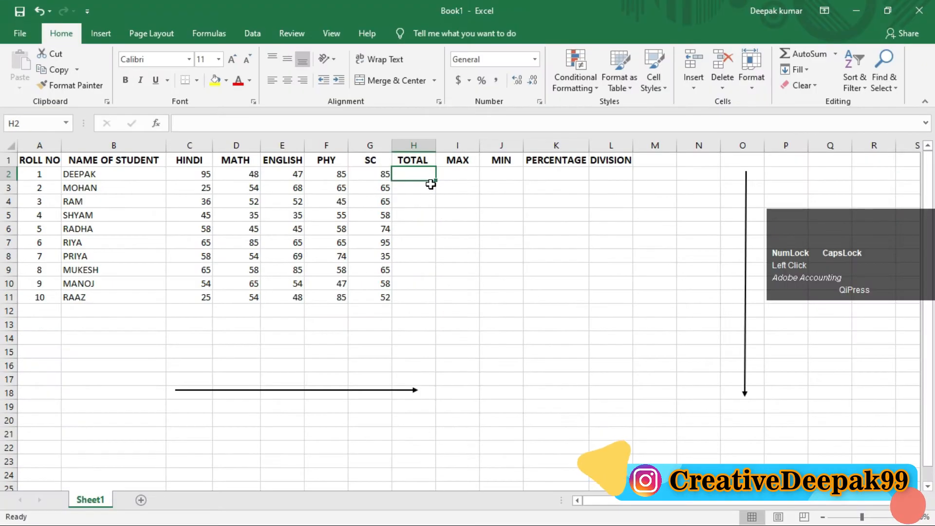
type("=")
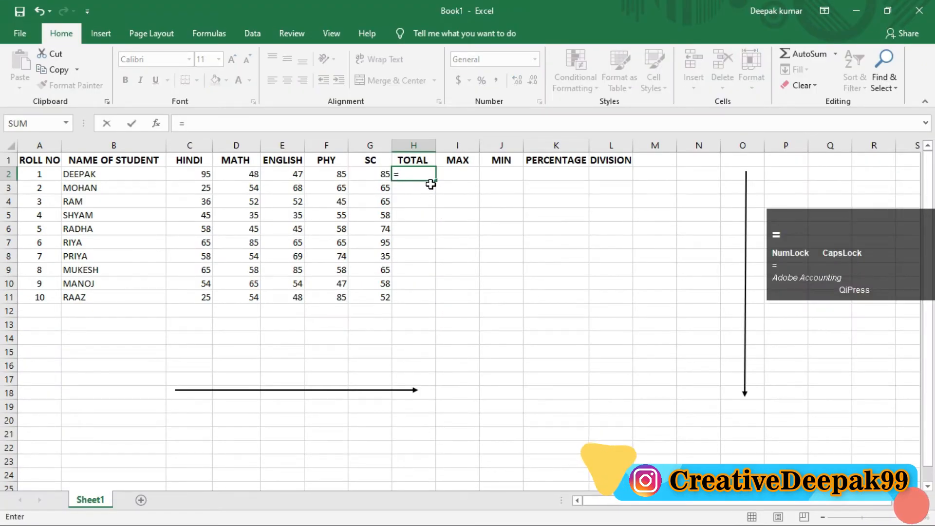
type("SUM")
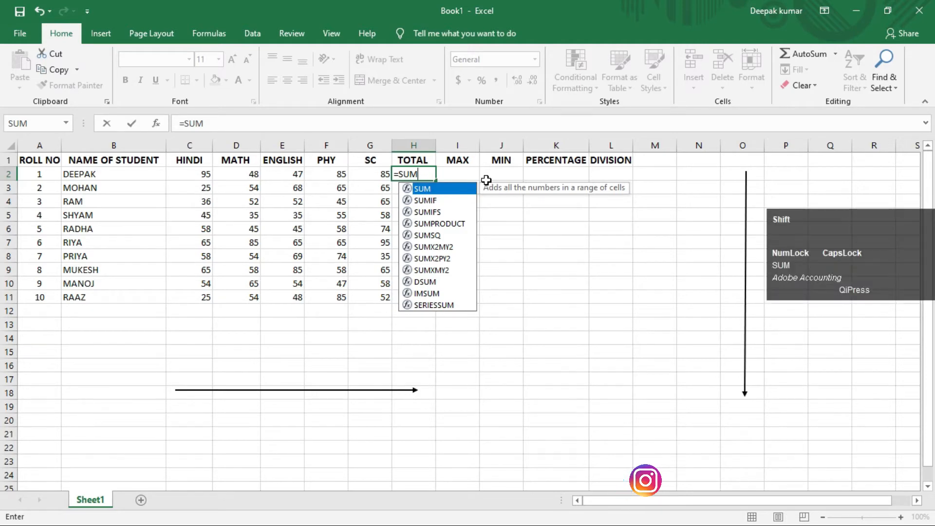
type("(")
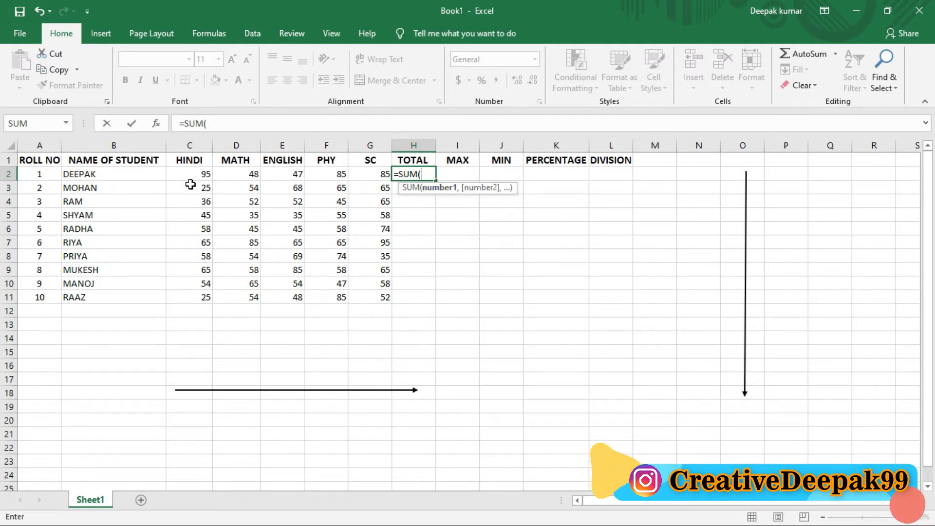
type("C")
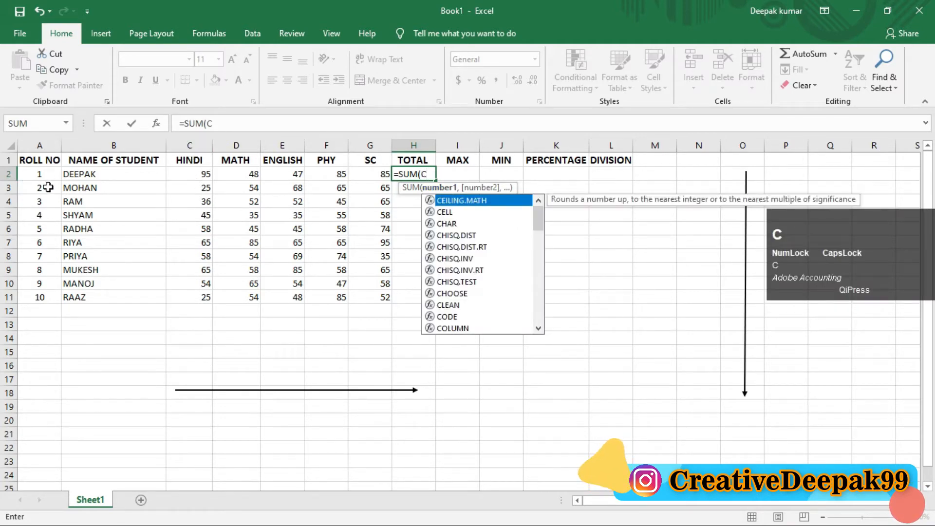
type("2")
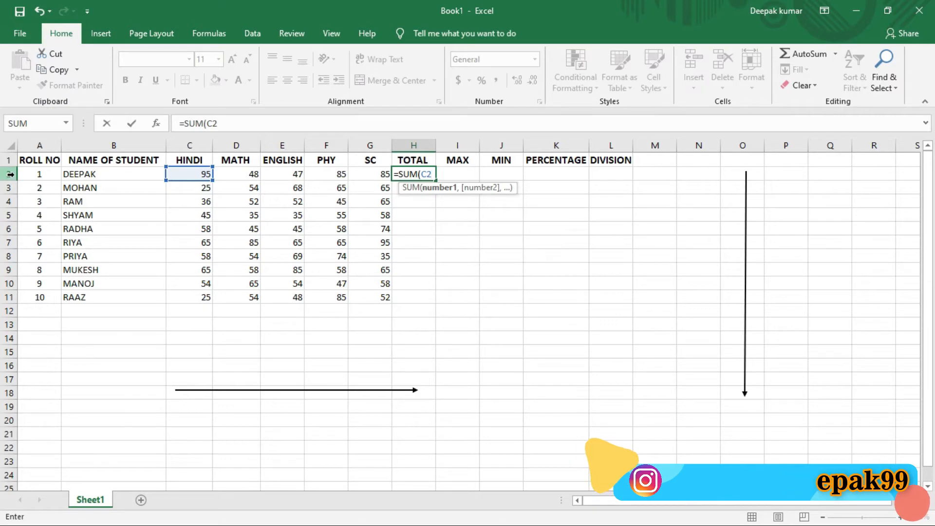
Try C3 as the SUM formula's first reference and restore C2.
key("BackSpace")
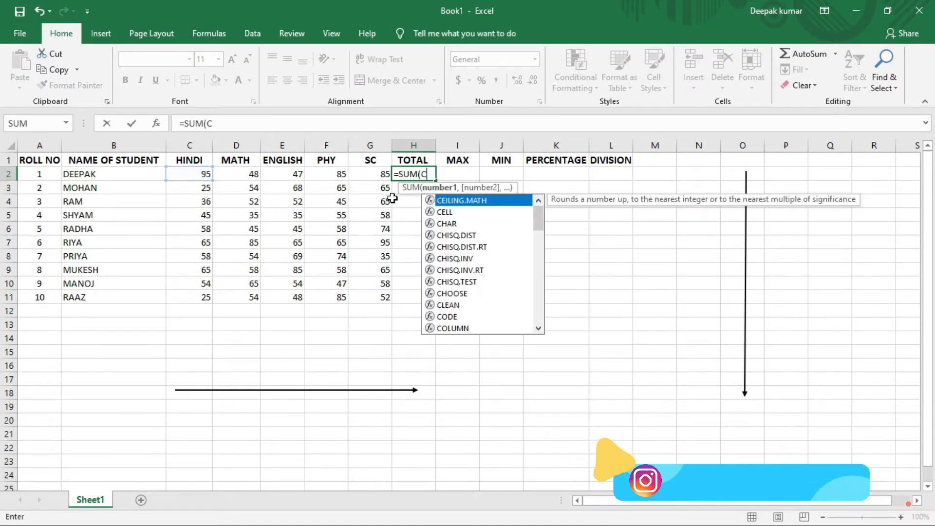
type("3")
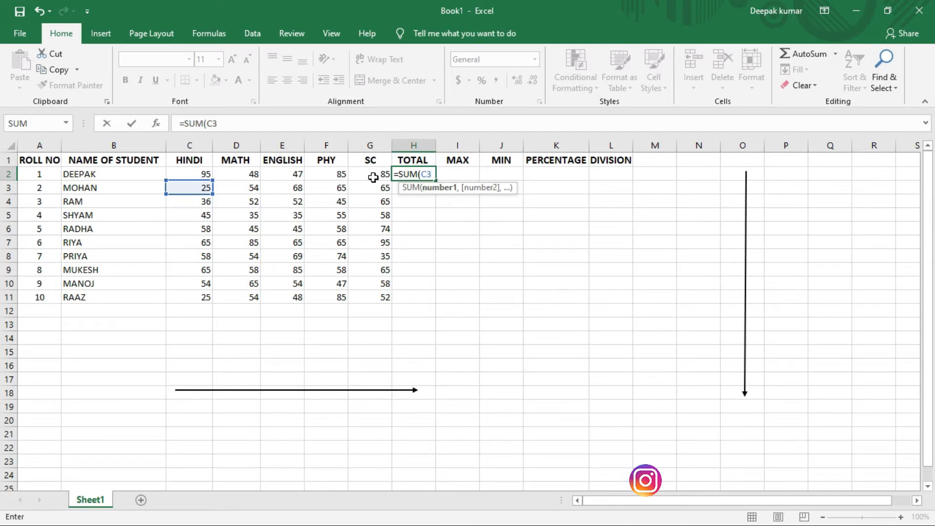
key("BackSpace")
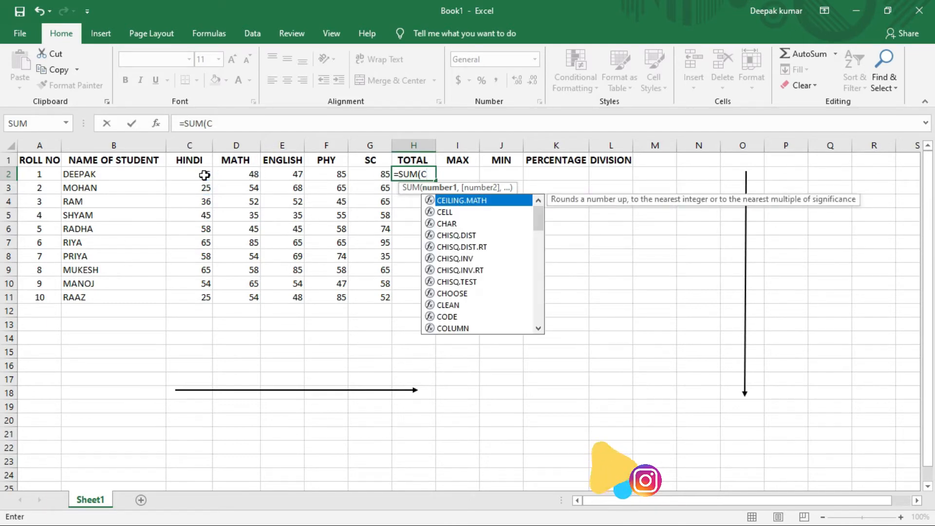
type("2:")
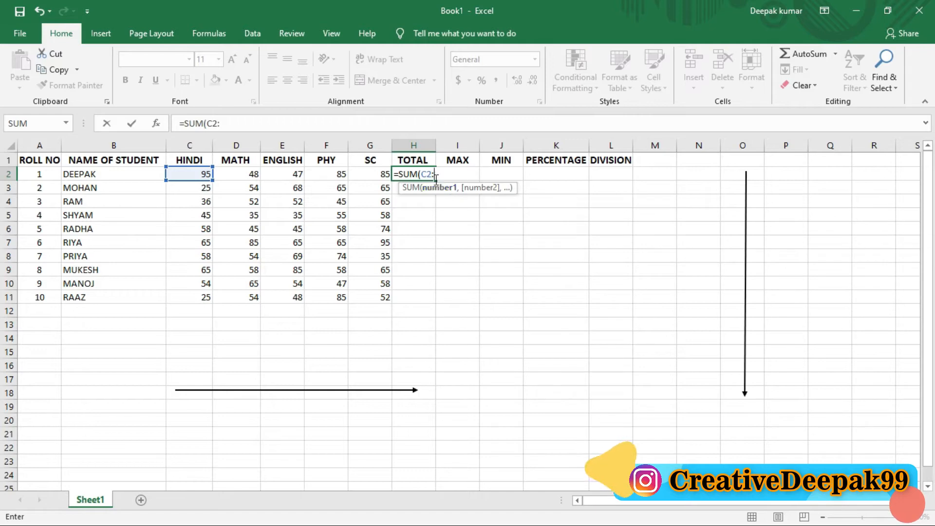
Extend the SUM formula's range with a colon to G2 and enter it as =SUM(C2:G2).
key("super")
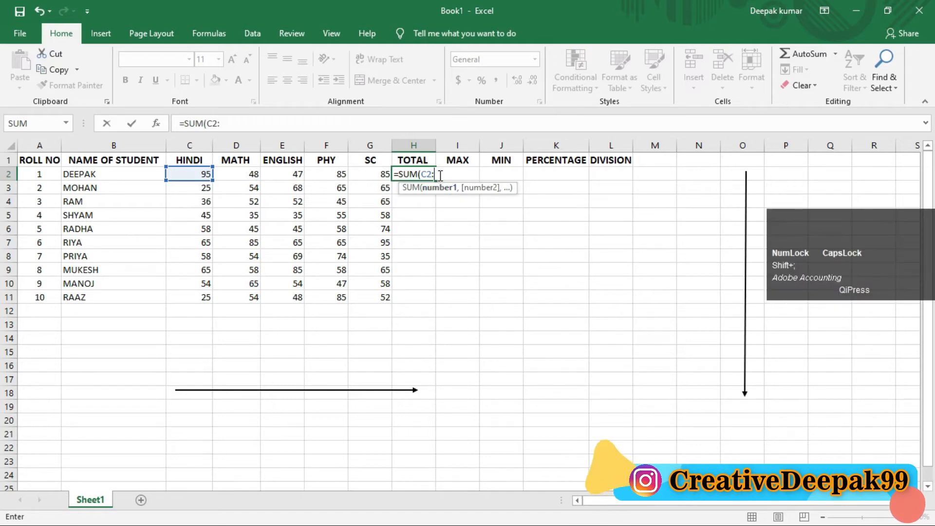
key("super+plus")
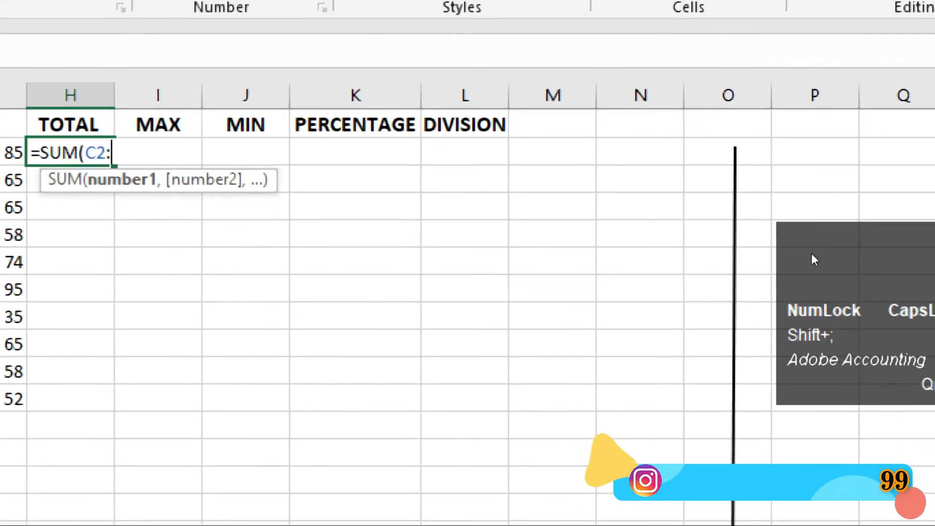
key("super+minus")
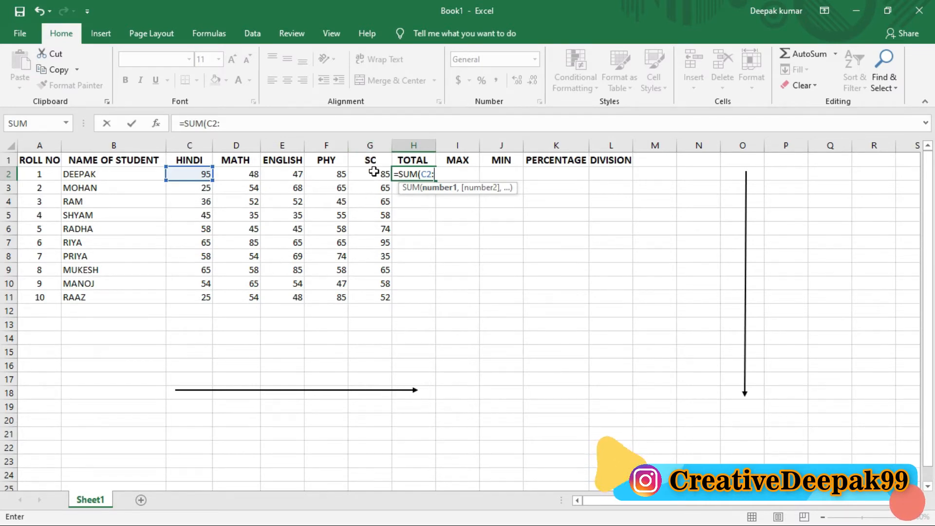
type("G")
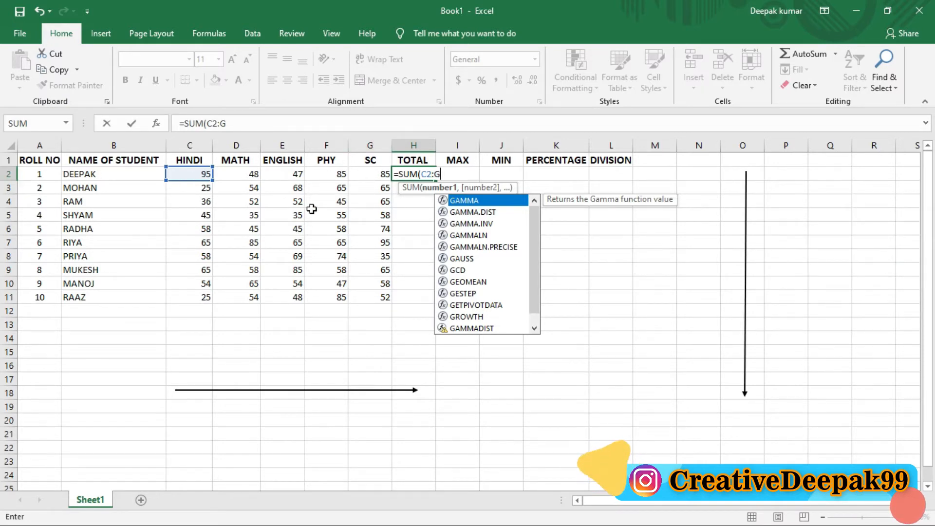
type("2")
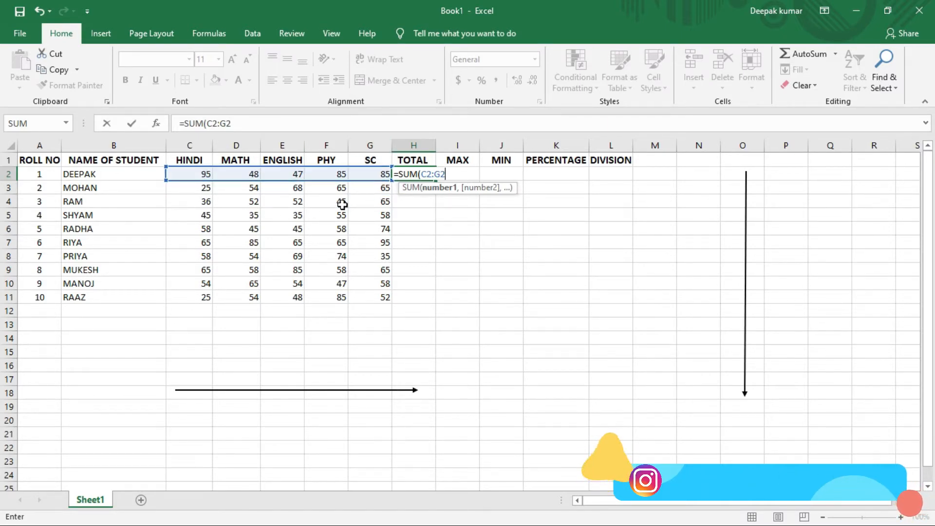
key("shift")
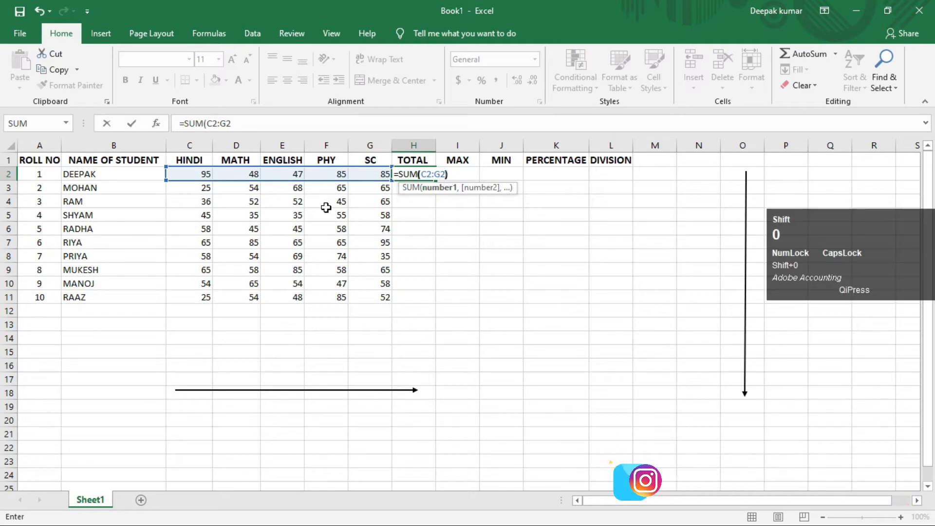
type(")")
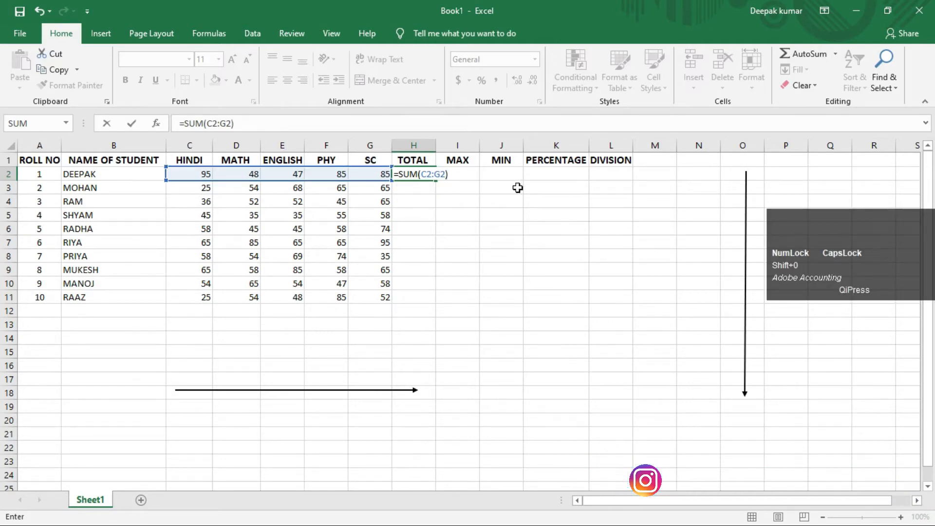
key("Return")
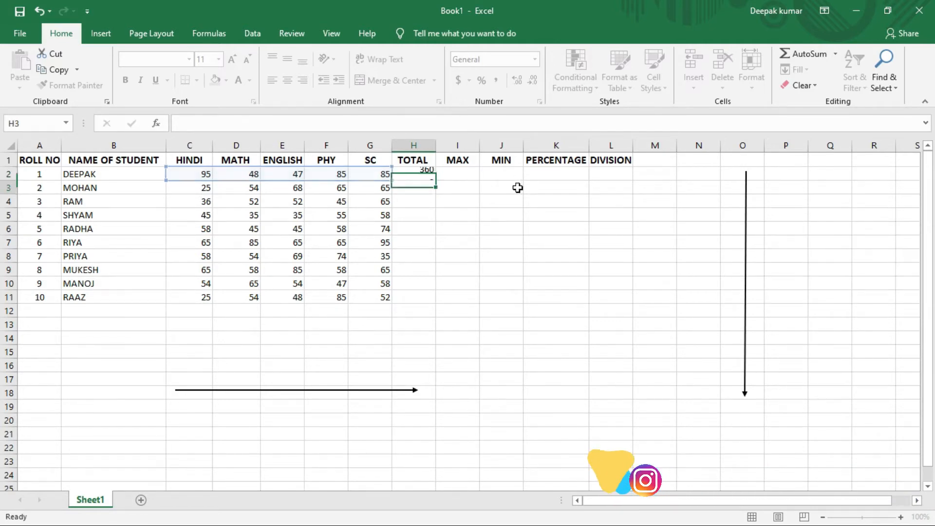
Fill the first student's TOTAL formula down the column from H2 to H11.
left_click(417, 176)
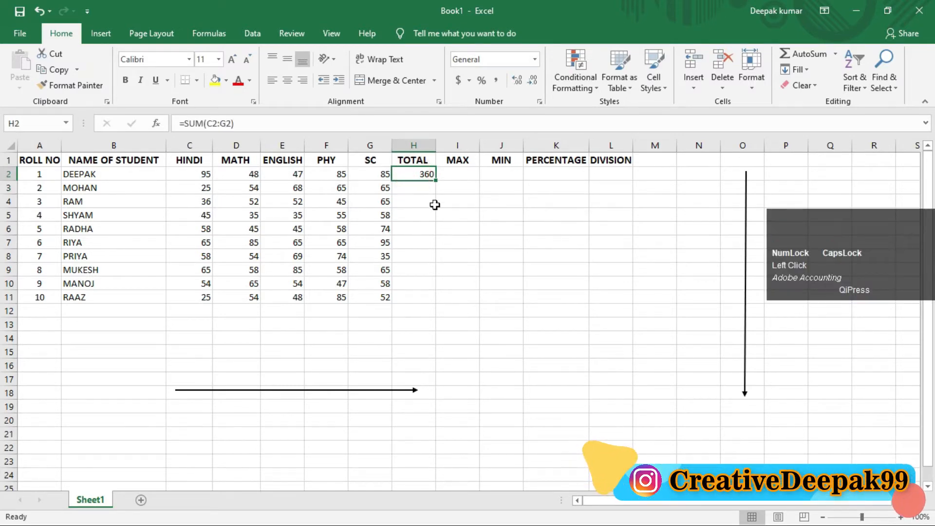
left_click(420, 178)
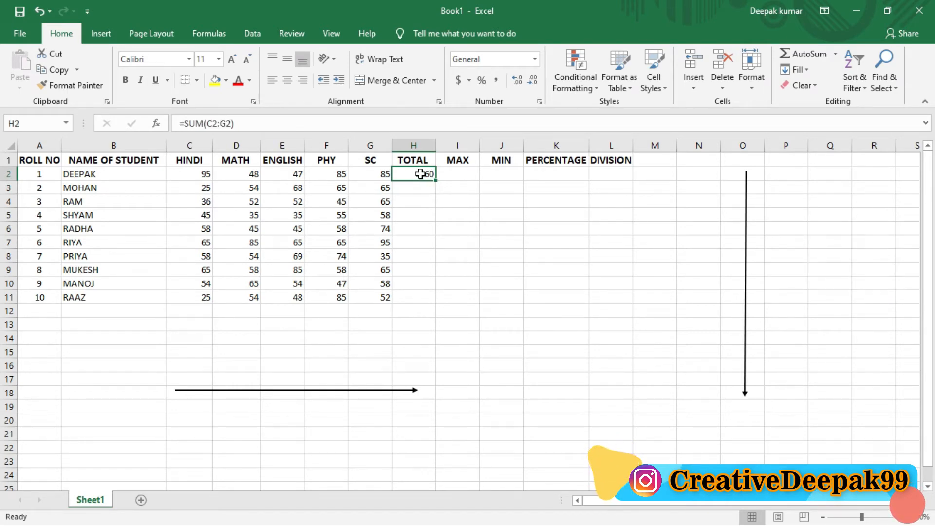
left_click_drag(420, 174, 417, 295)
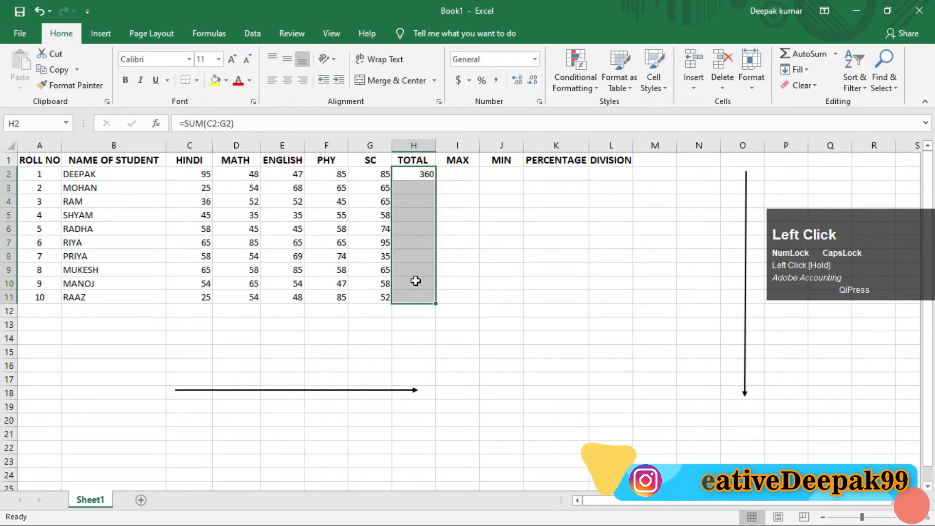
key("ctrl+d")
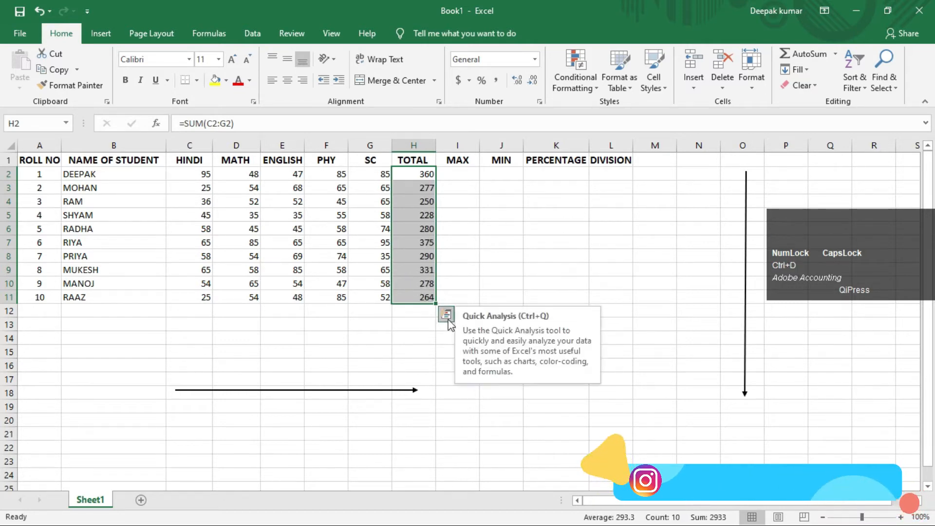
Clear cells H3 to H12 in the TOTAL column, keeping only the first student's formula.
left_click(476, 266)
left_click_drag(427, 188, 434, 313)
key("Delete")
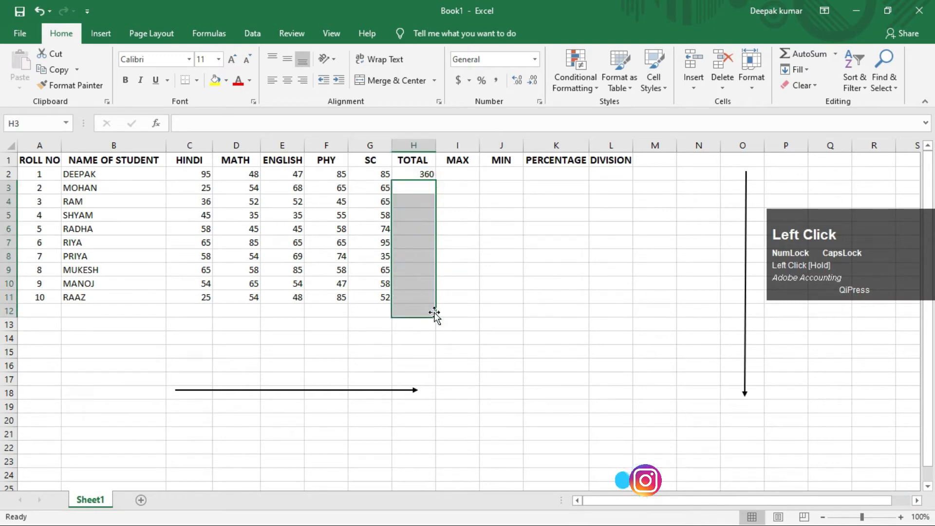
AutoFill the SUM formula in H2 down to the tenth student in H11 and select the first student's MAX cell.
left_click(413, 176)
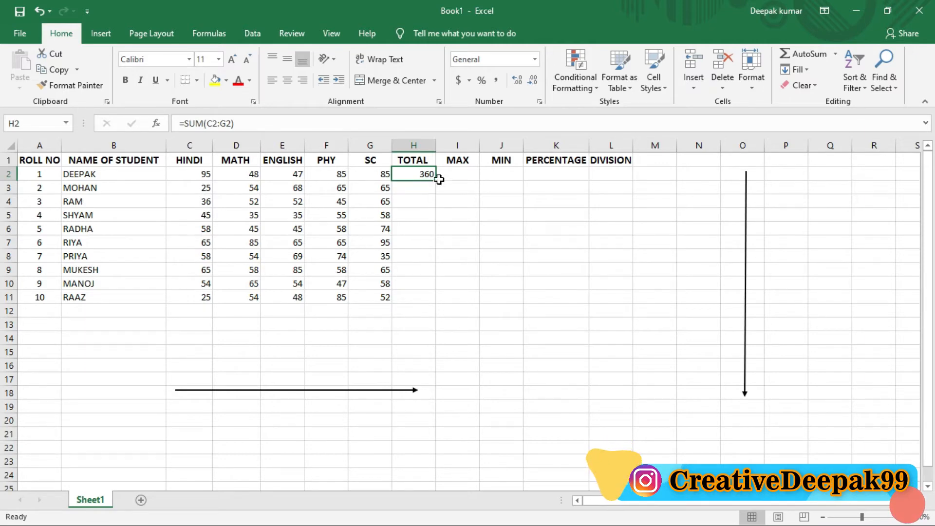
key("super")
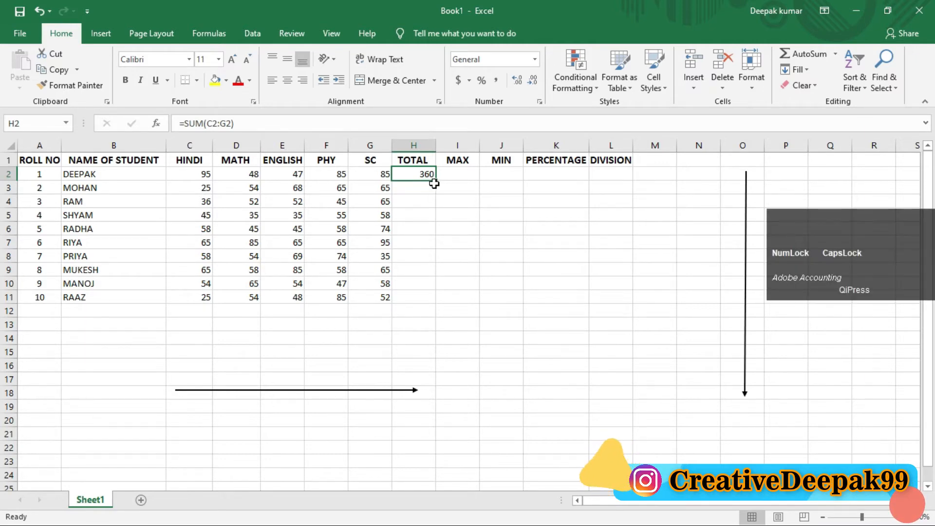
key("super+plus")
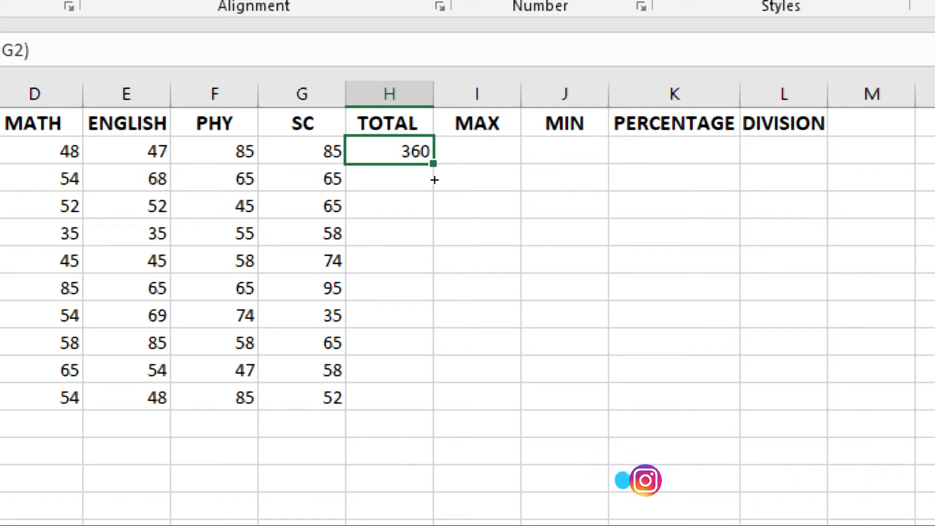
left_click_drag(435, 180, 433, 306)
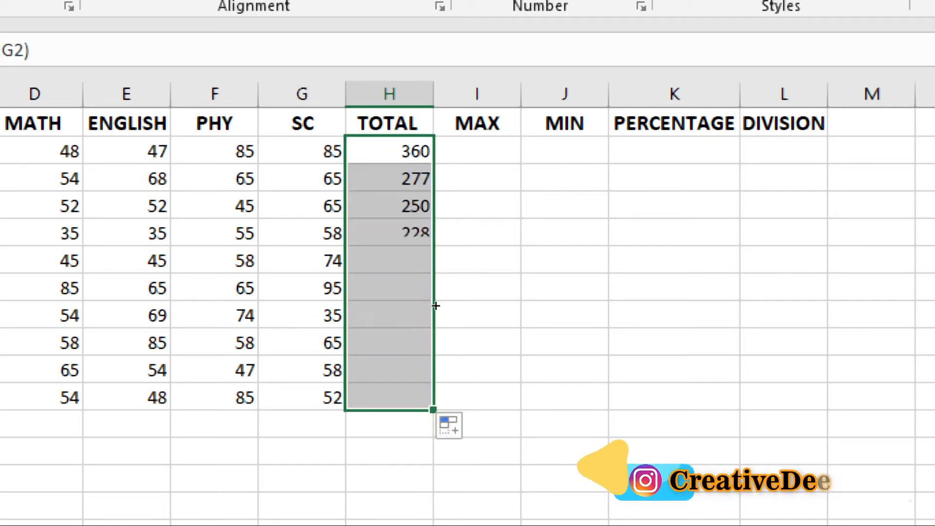
left_click(459, 250)
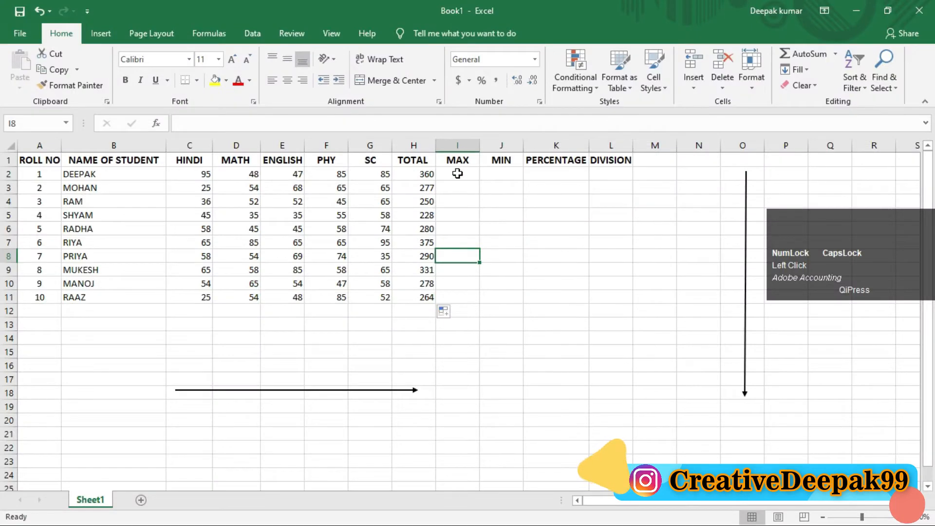
left_click(458, 173)
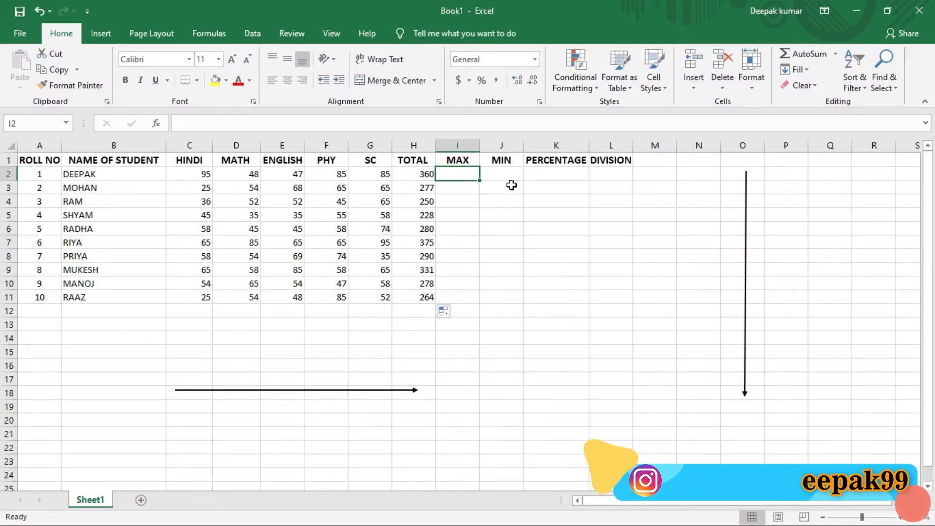
Enter =MAX(C2:G2) in the first student's MAX cell, I2, to get the highest mark across the five subjects.
type("=")
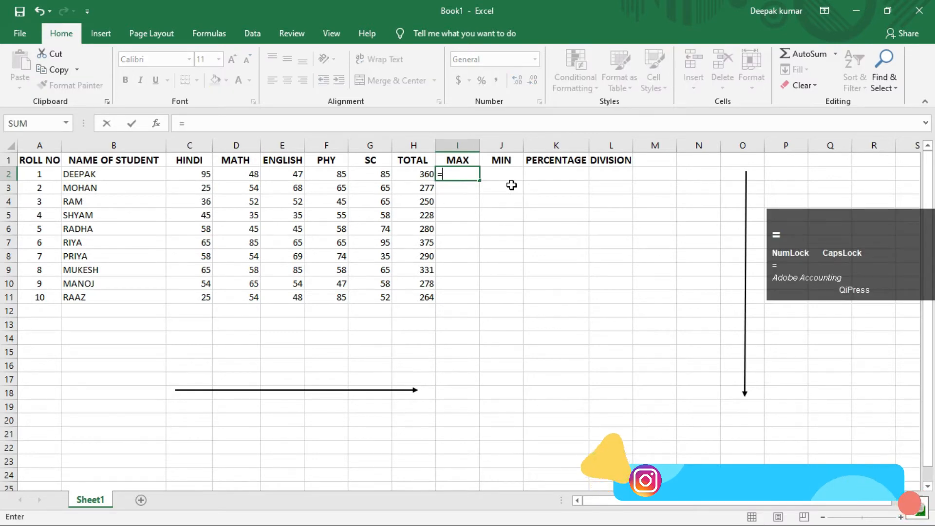
type("MAX")
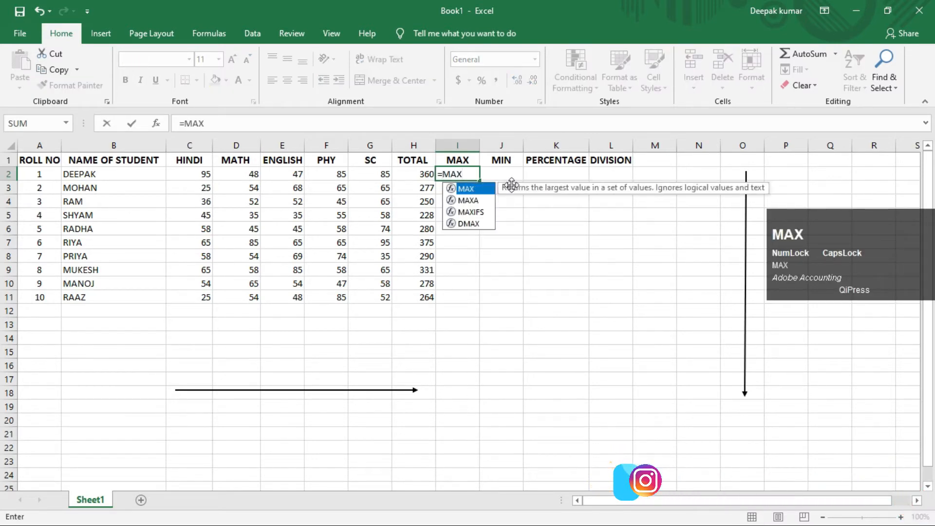
type("(")
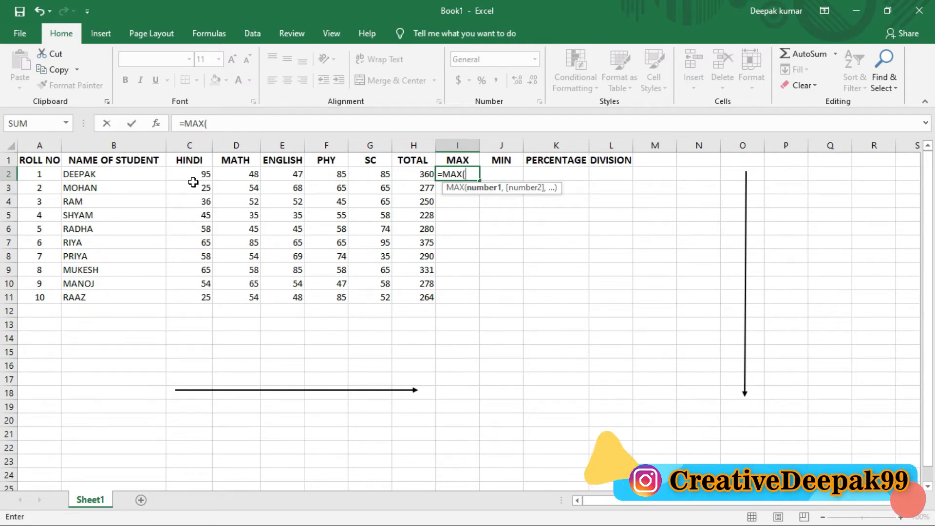
type("C")
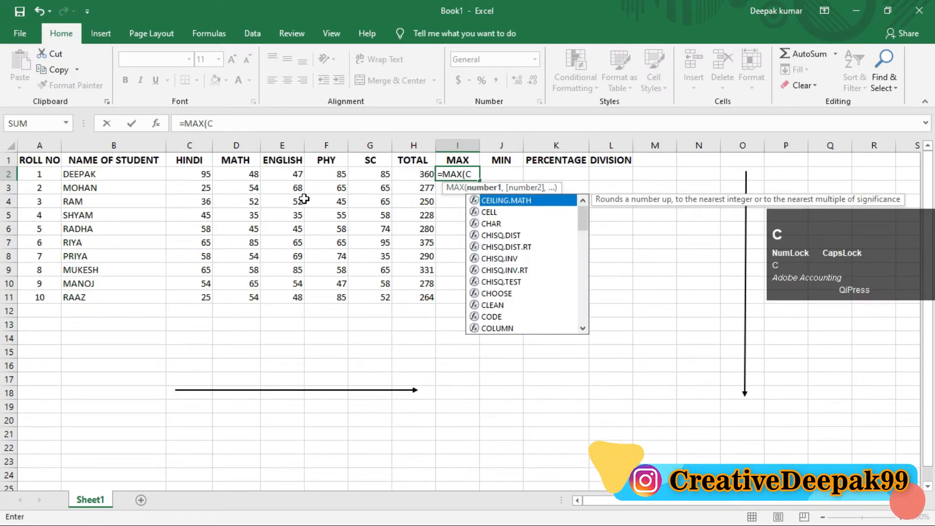
type("2")
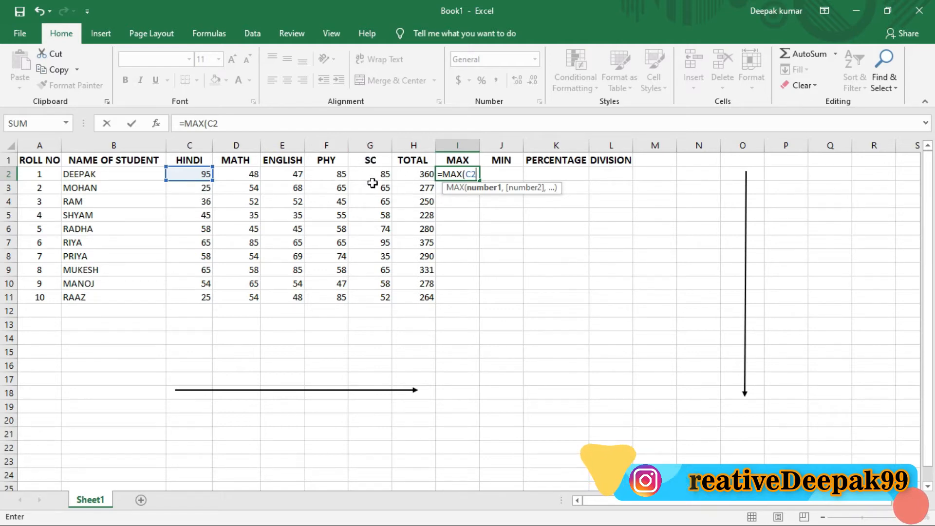
type("G2")
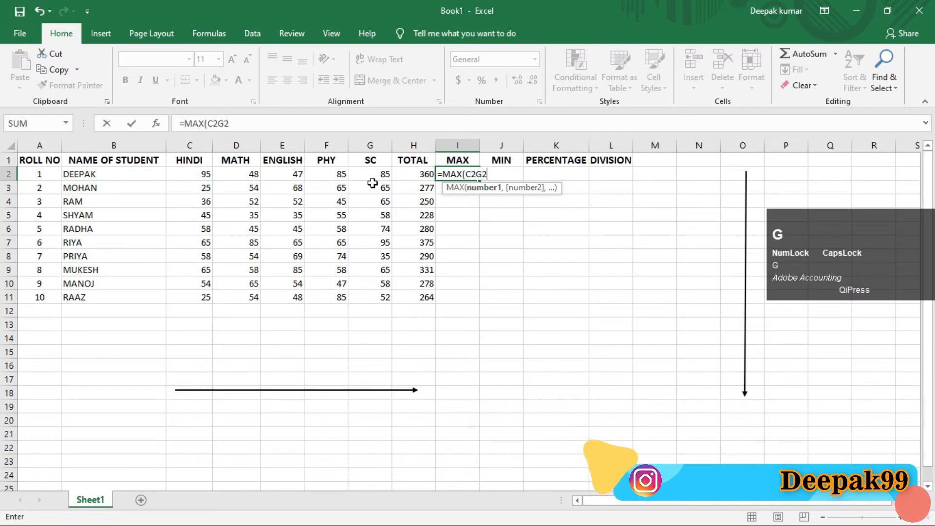
key("BackSpace")
key("BackSpace")
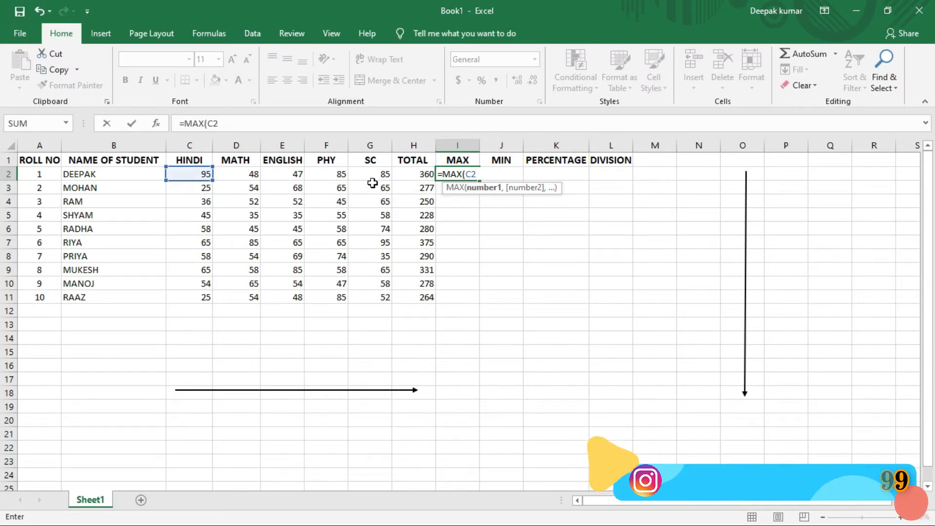
type(":")
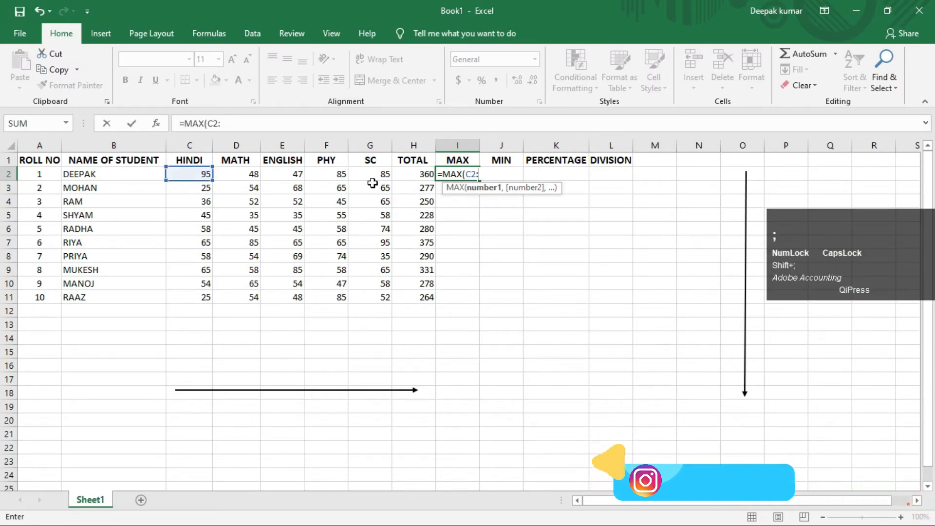
type("G2")
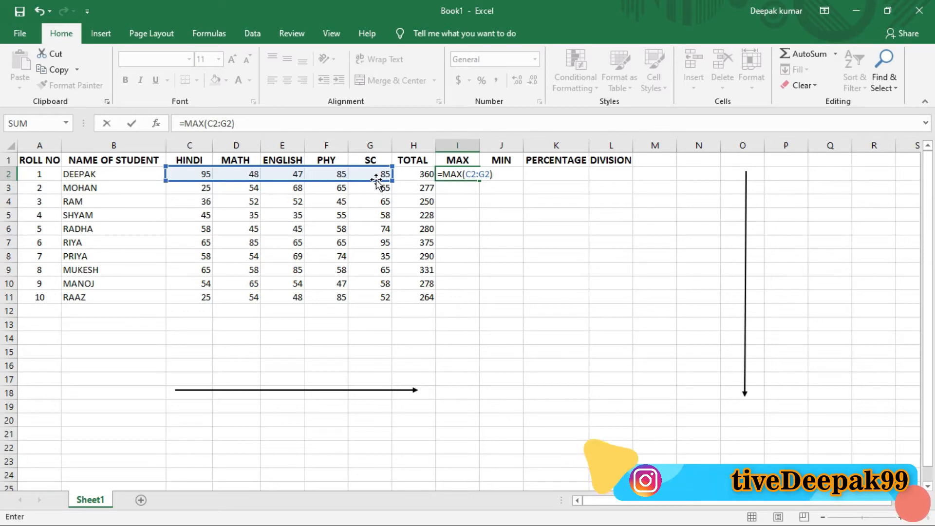
key("Return")
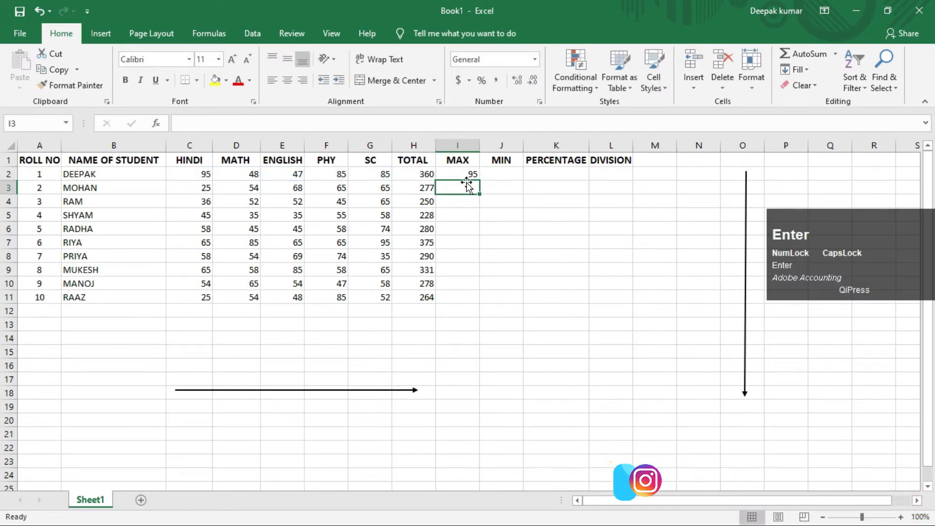
Fill the MAX formula from I2 down to I11 and compare the results with the subject marks in C2:G11.
left_click_drag(461, 175, 459, 297)
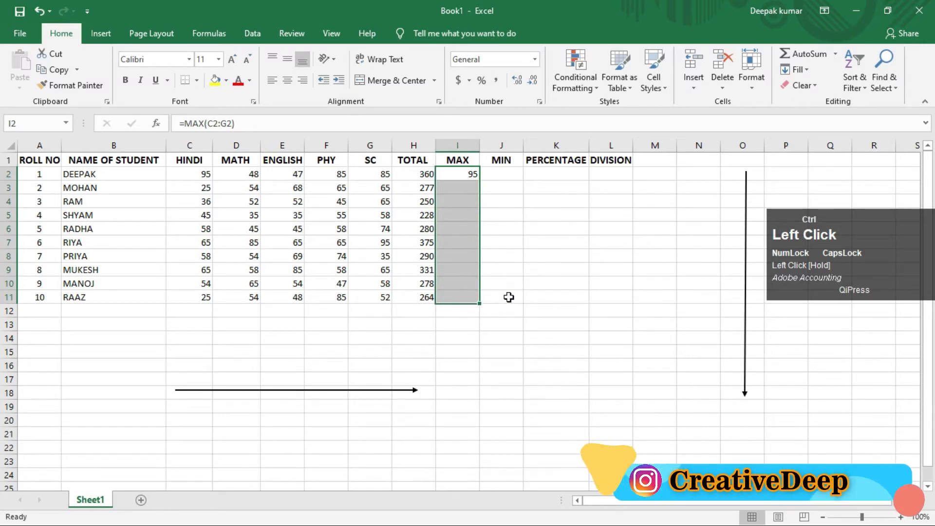
key("ctrl+d")
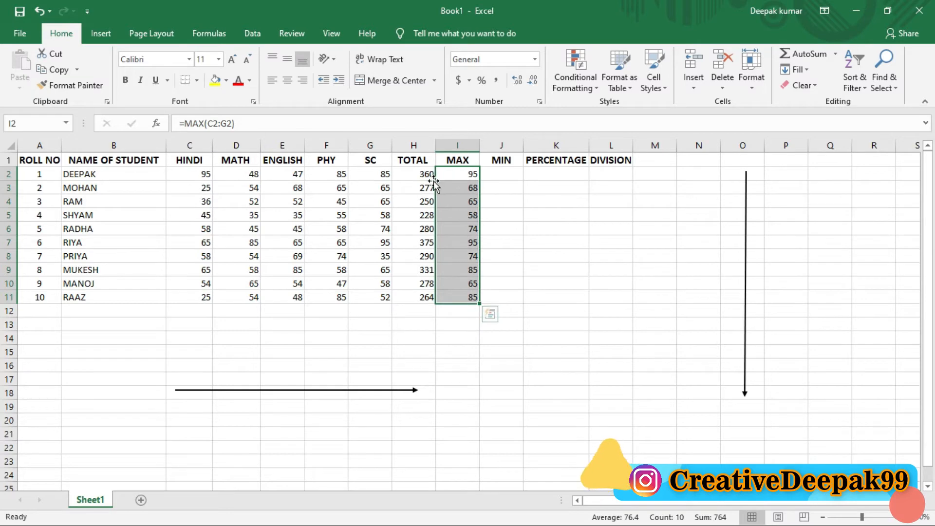
left_click_drag(204, 177, 370, 295)
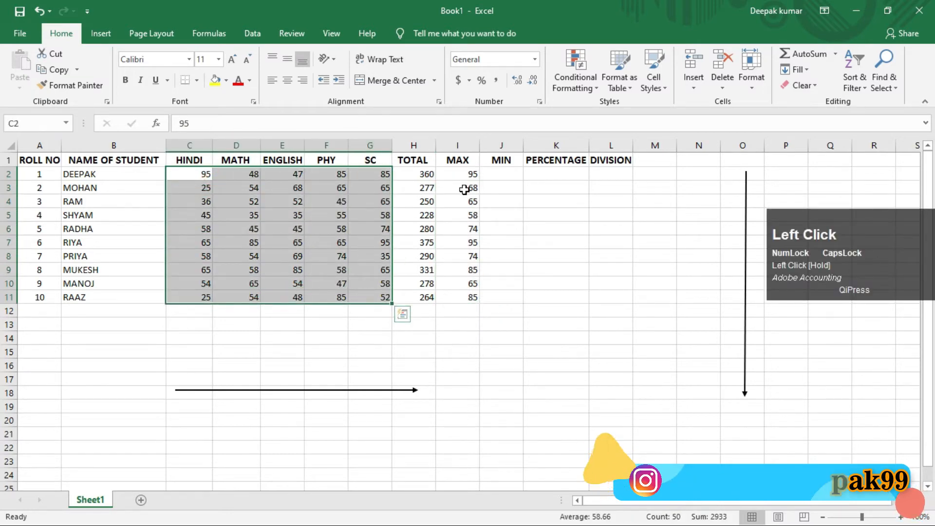
left_click_drag(466, 176, 470, 297)
left_click(450, 176)
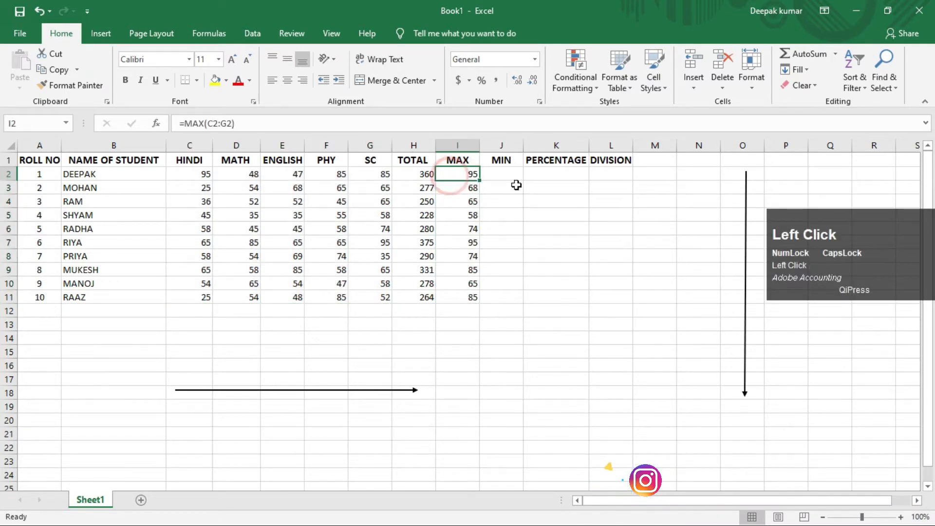
Enter =MIN(C2:G2) in the first student's MIN cell, J2, to get the lowest mark across the five subjects.
left_click(505, 174)
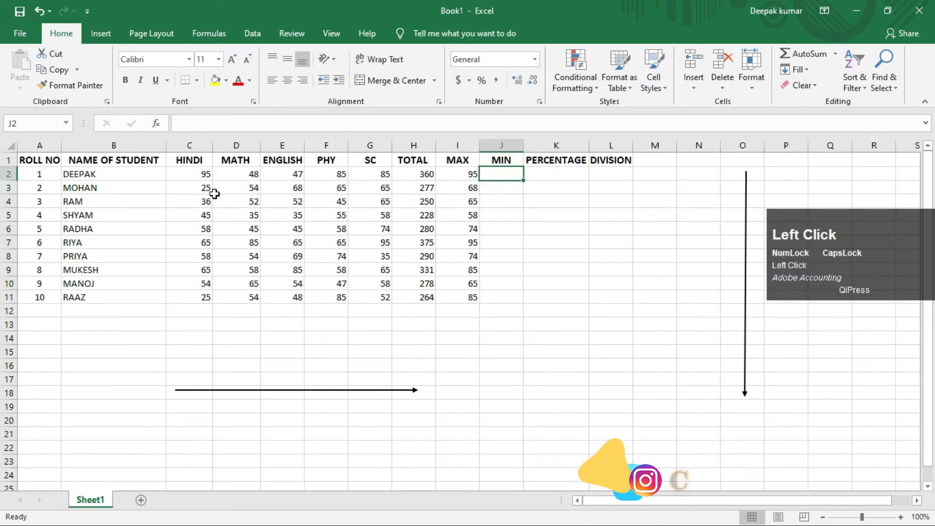
left_click_drag(204, 176, 369, 303)
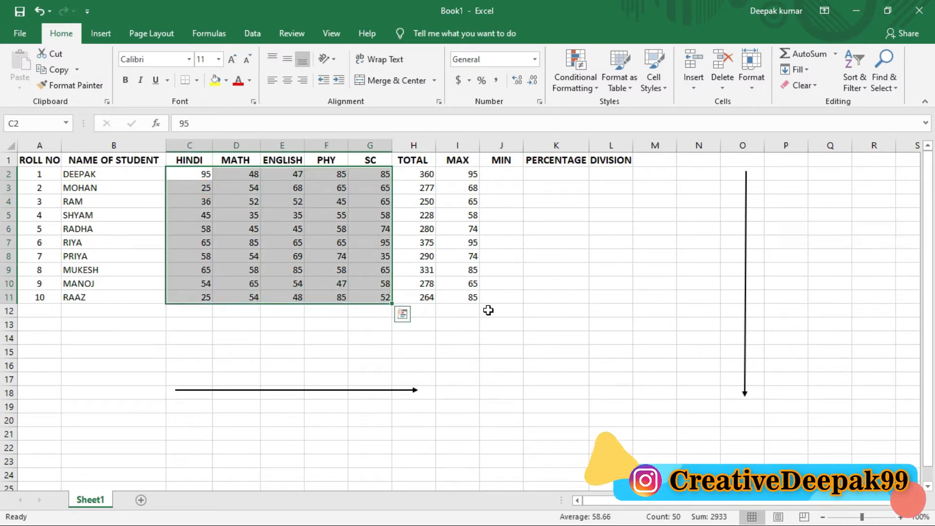
left_click(506, 176)
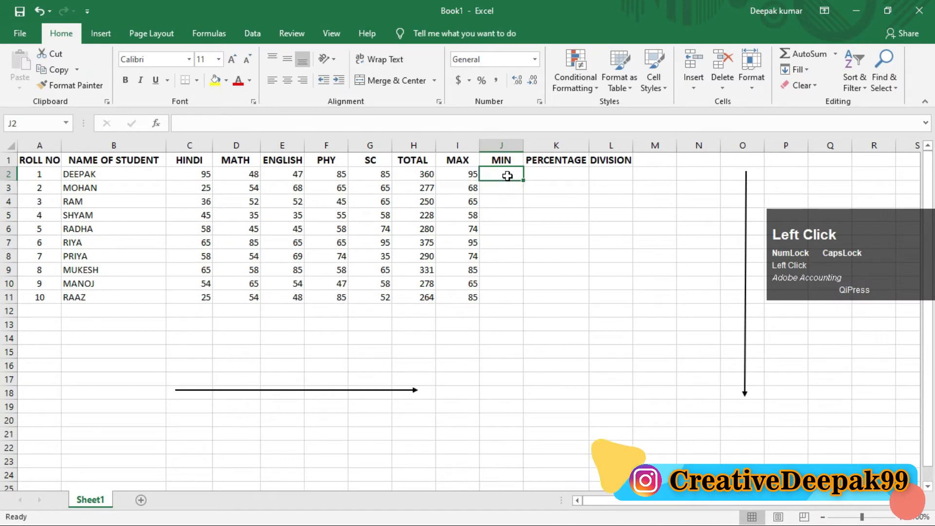
type("=M")
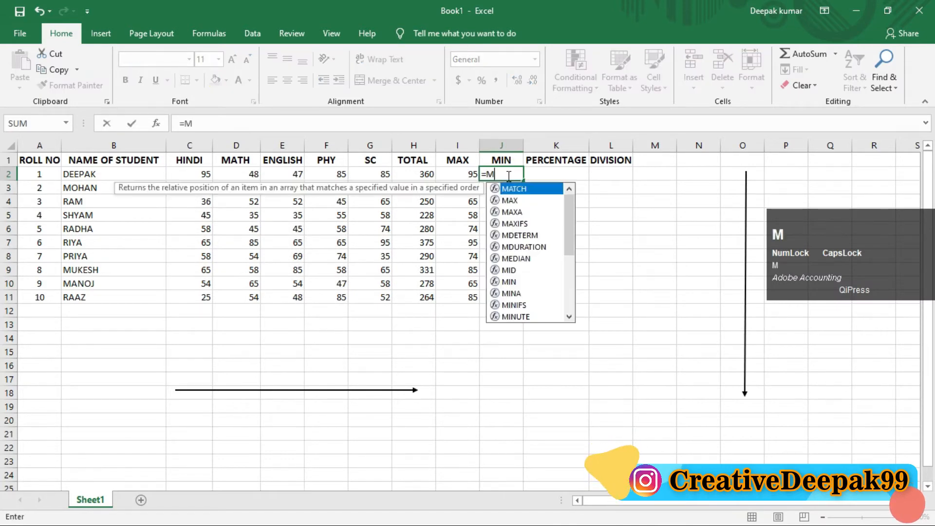
type("IN")
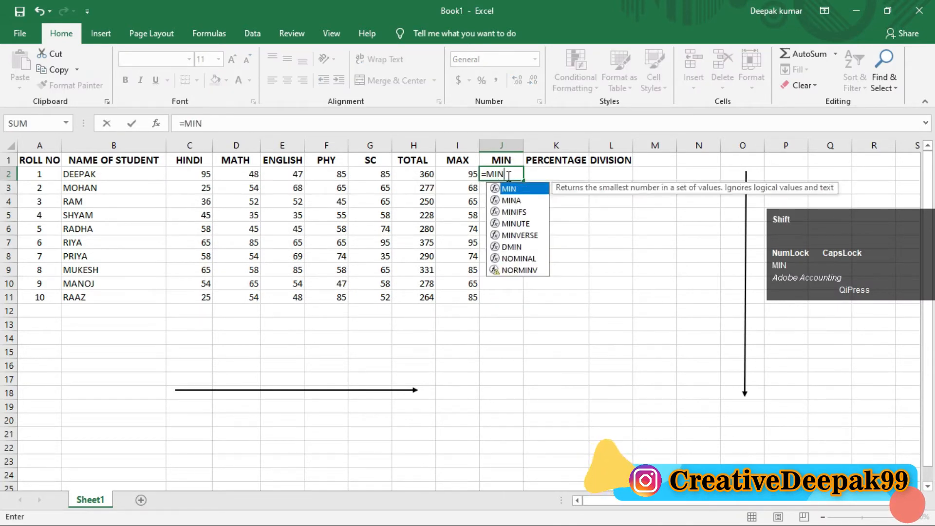
type("(")
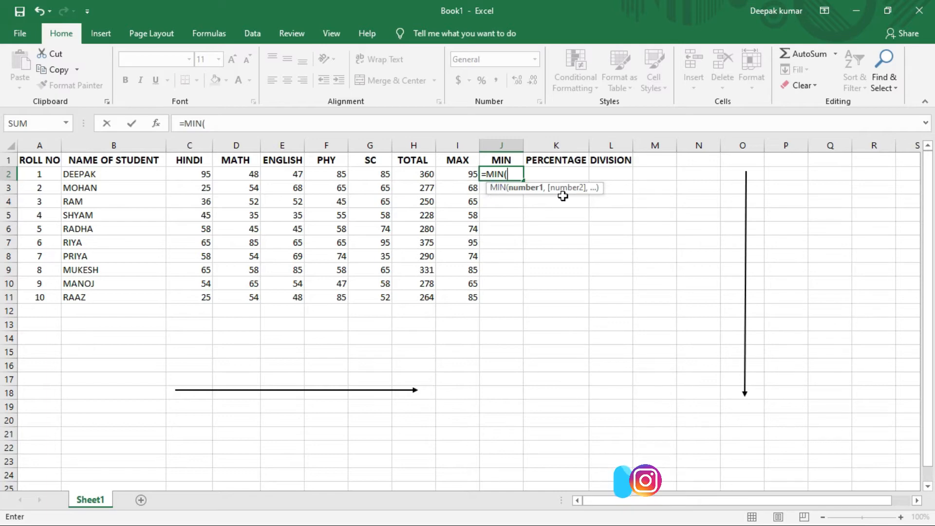
type("C2")
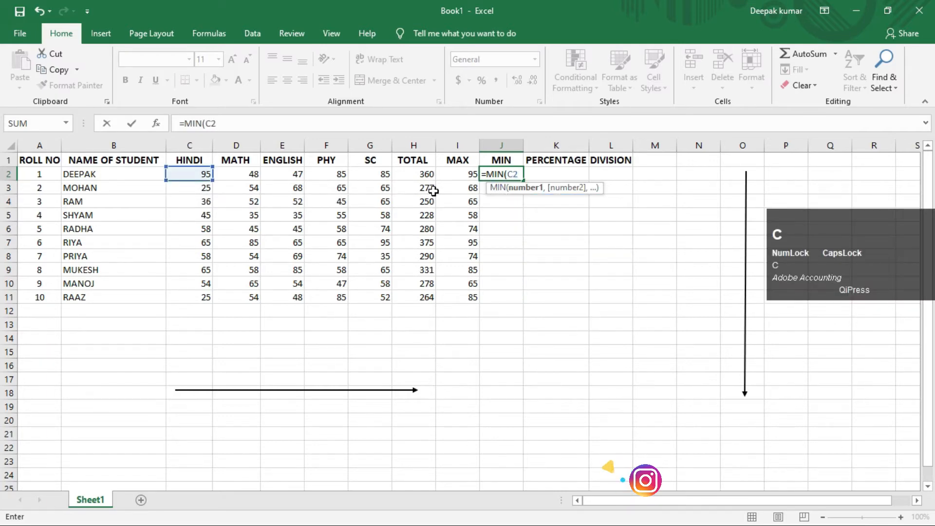
type(":G2")
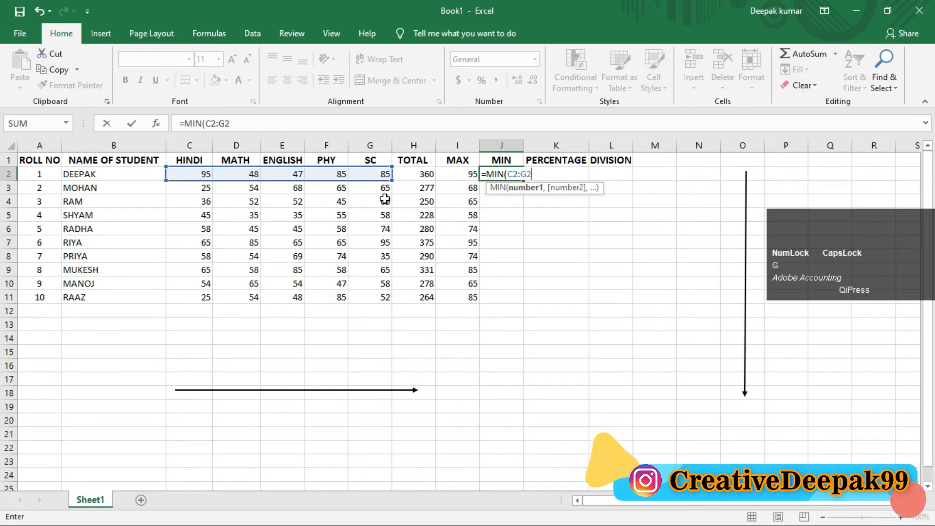
type(")")
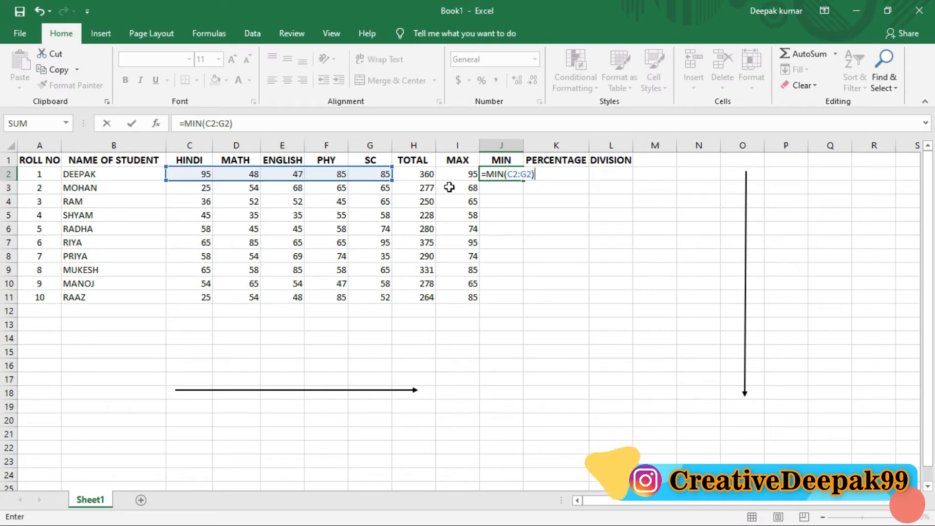
key("Return")
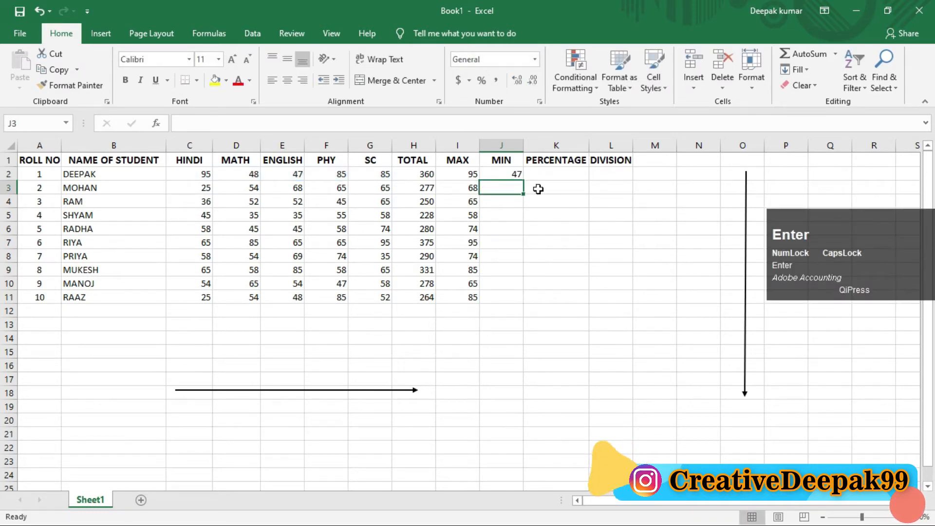
Fill the MIN formula from J2 down the column to the tenth student in J11, keeping J12 blank.
left_click_drag(513, 175, 513, 304)
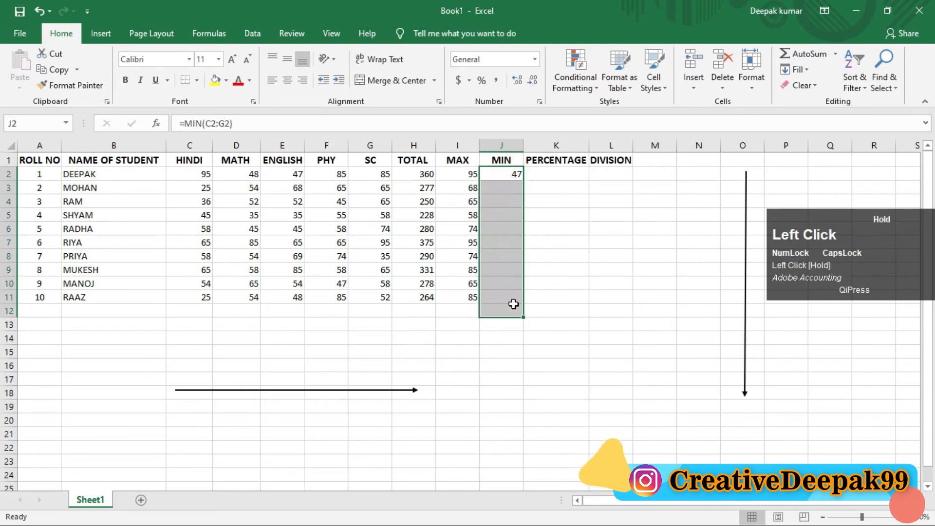
key("ctrl+d")
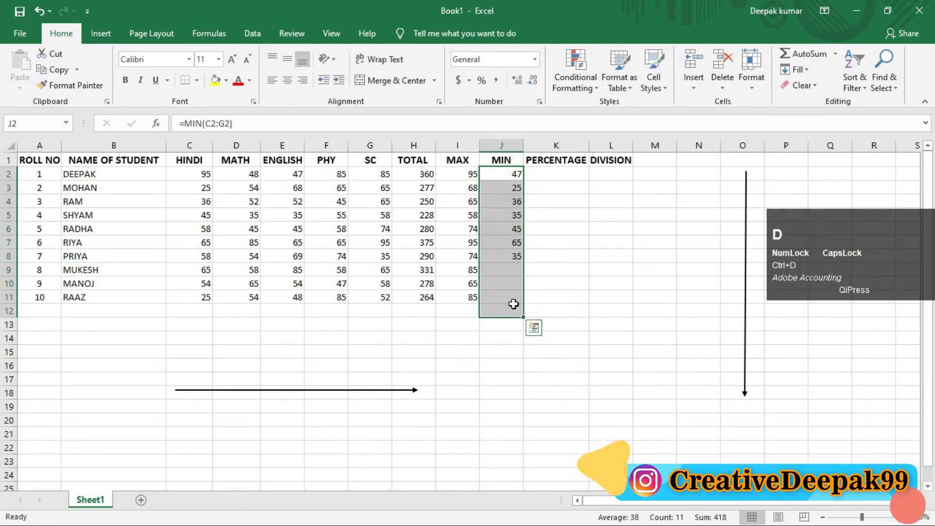
left_click(513, 314)
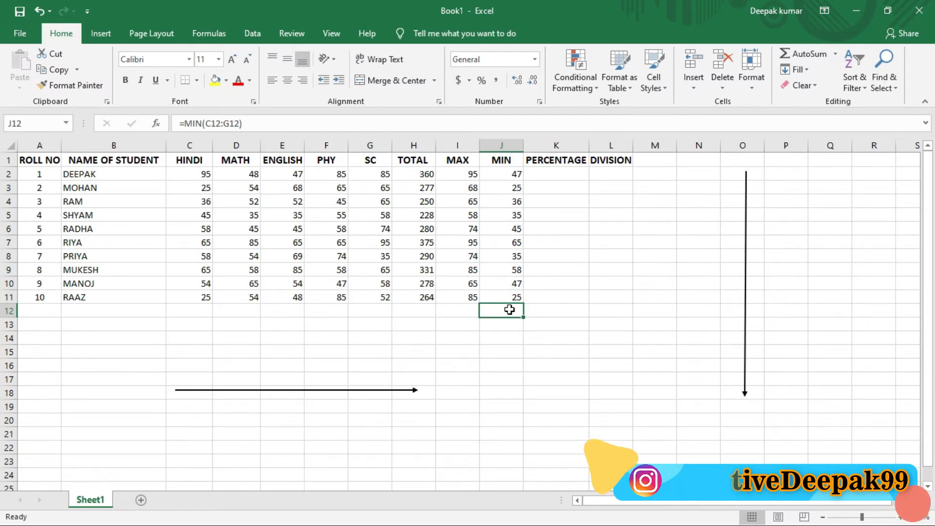
left_click(487, 287)
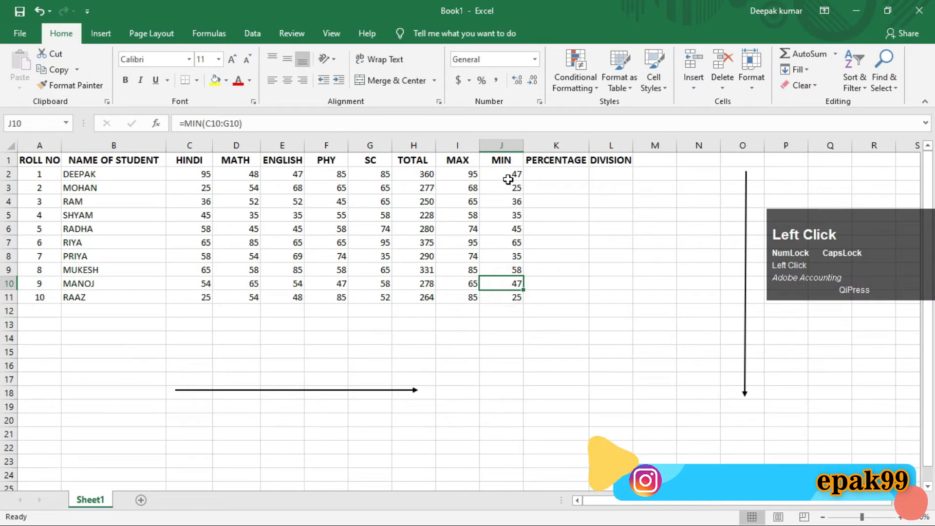
Widen the PERCENTAGE column slightly and enter =AVERAGE(C2:G2) in the first student's percentage cell, K2.
left_click(555, 173)
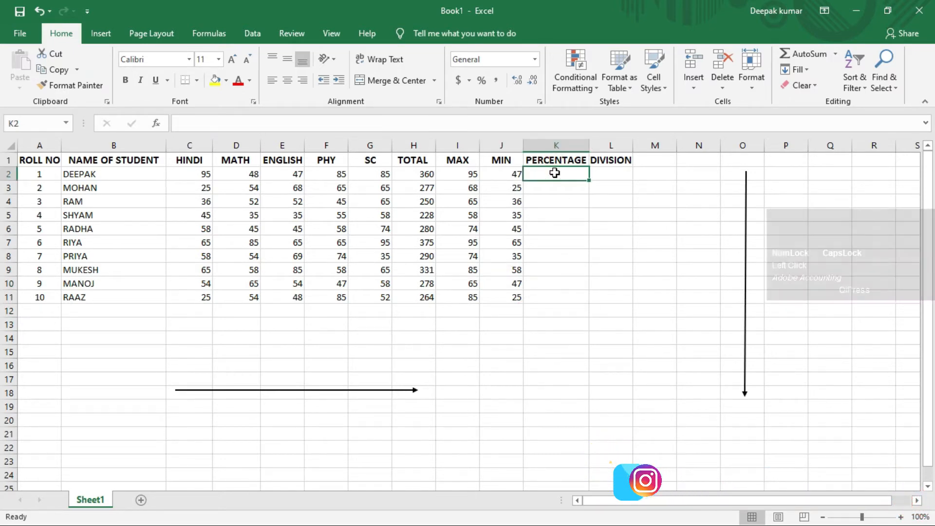
left_click_drag(586, 147, 595, 147)
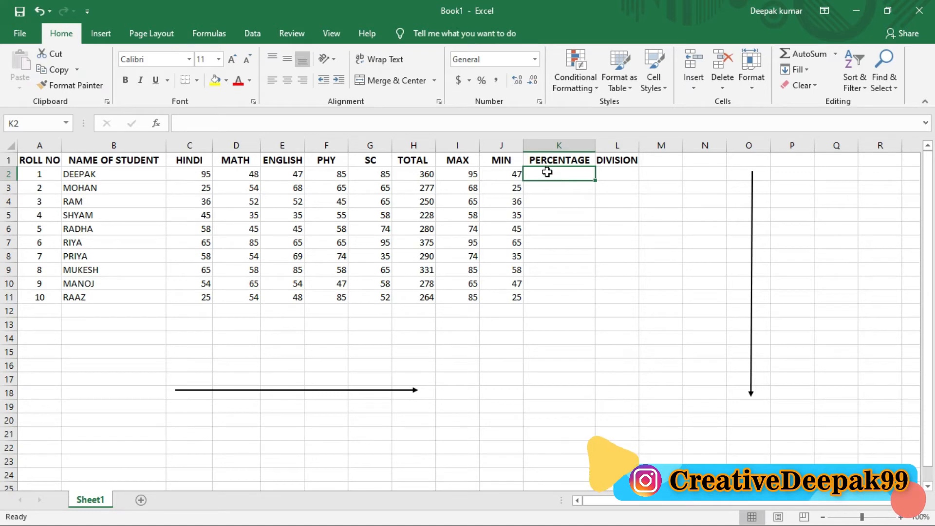
type("=")
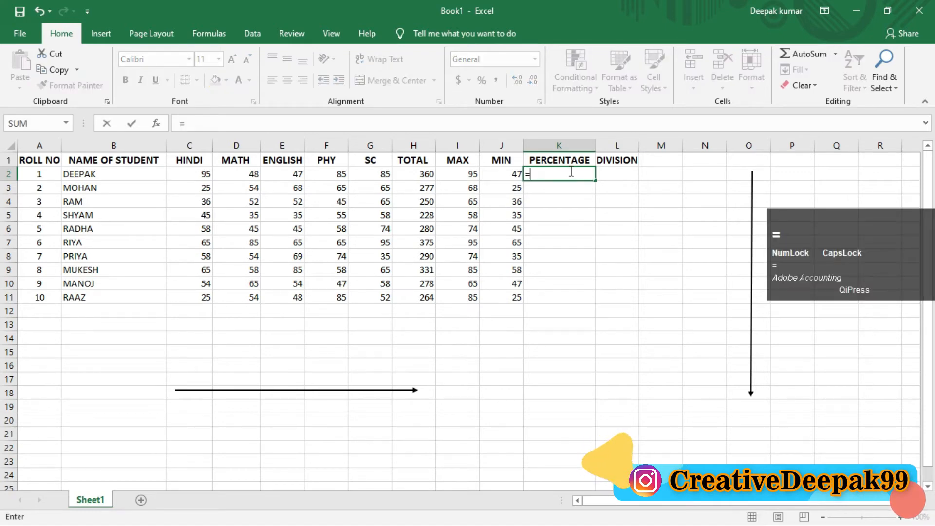
type("AVERAGE")
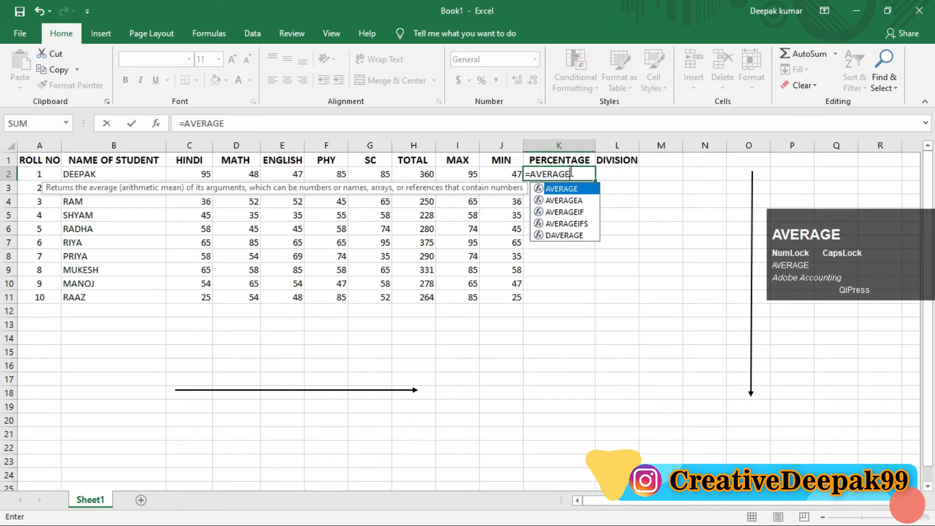
key("shift")
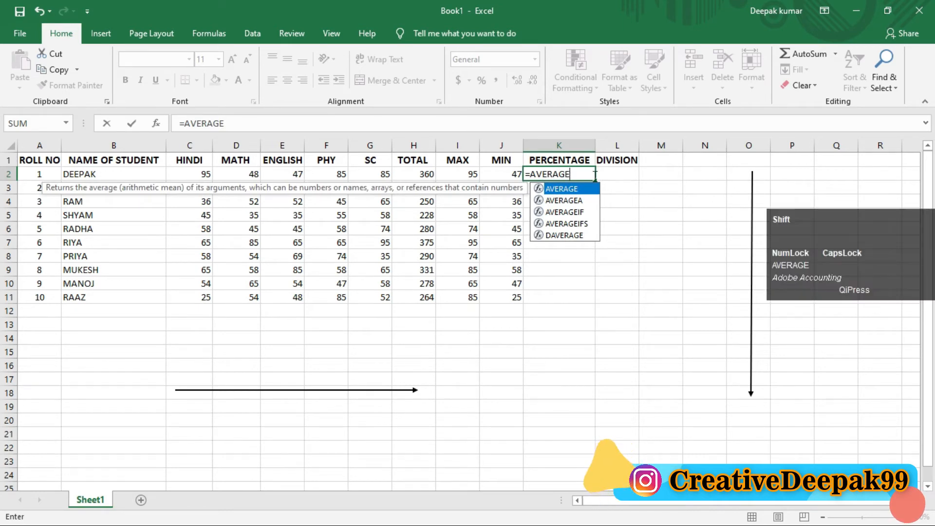
type("GE(")
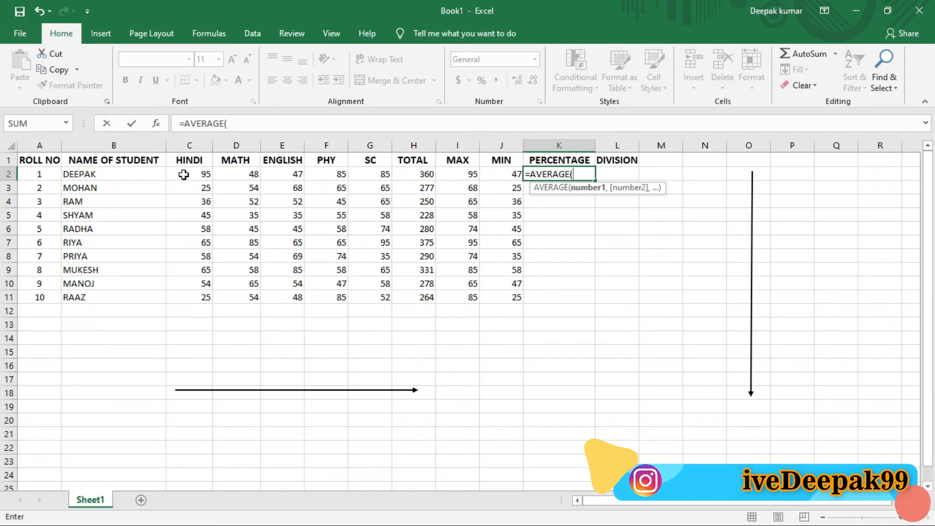
left_click_drag(183, 174, 367, 173)
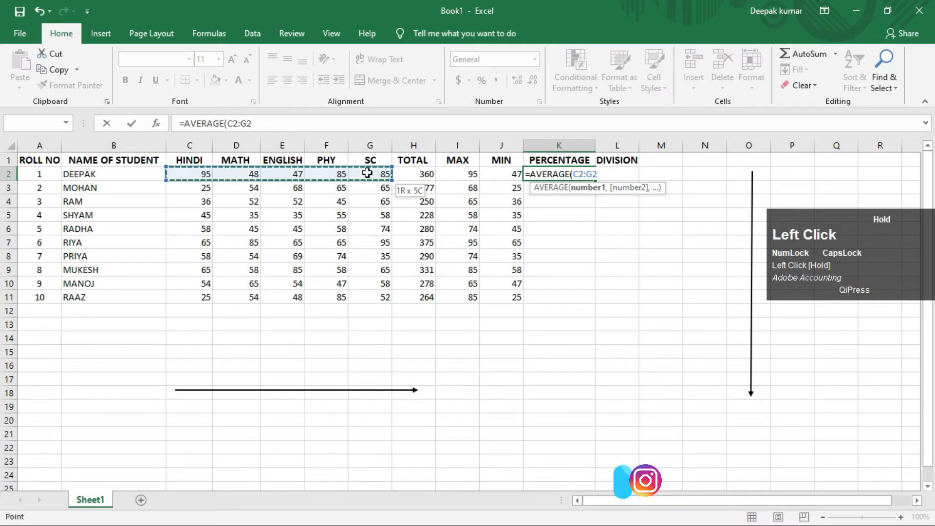
left_click_drag(368, 173, 367, 173)
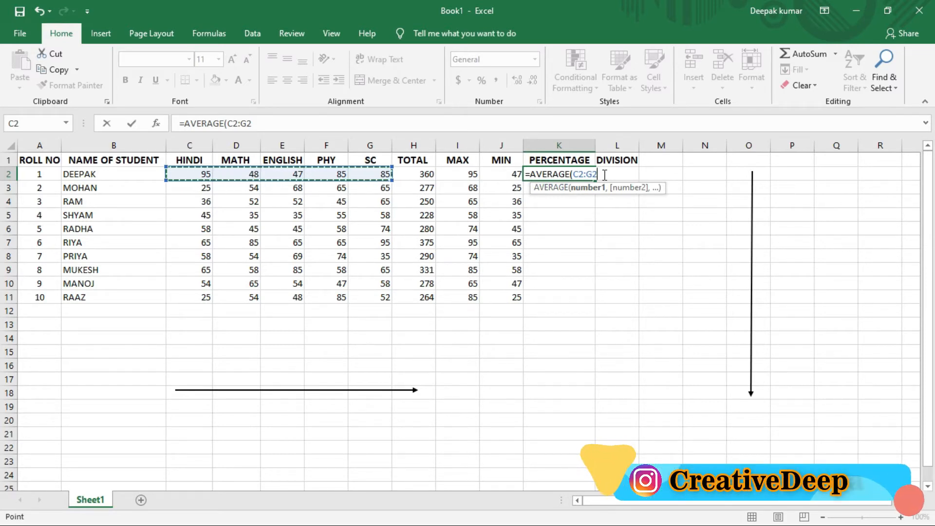
key("shift+0")
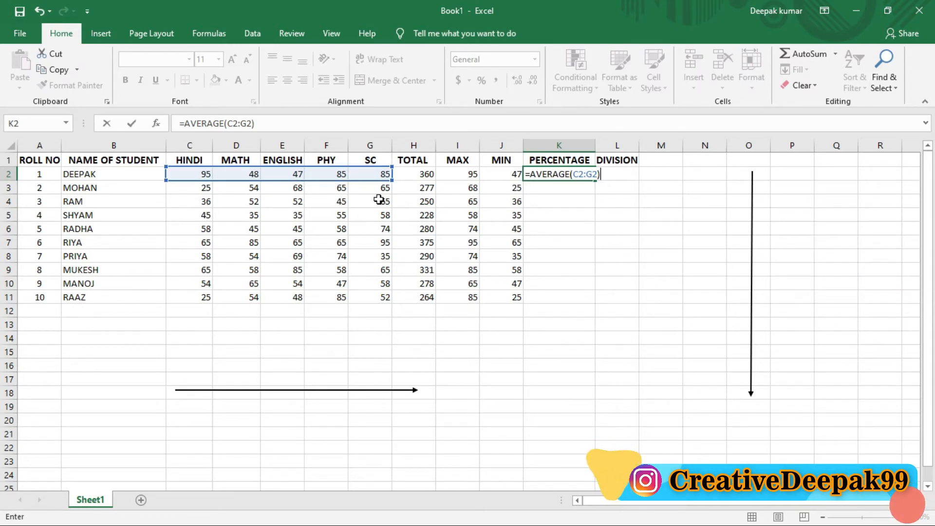
key("Return")
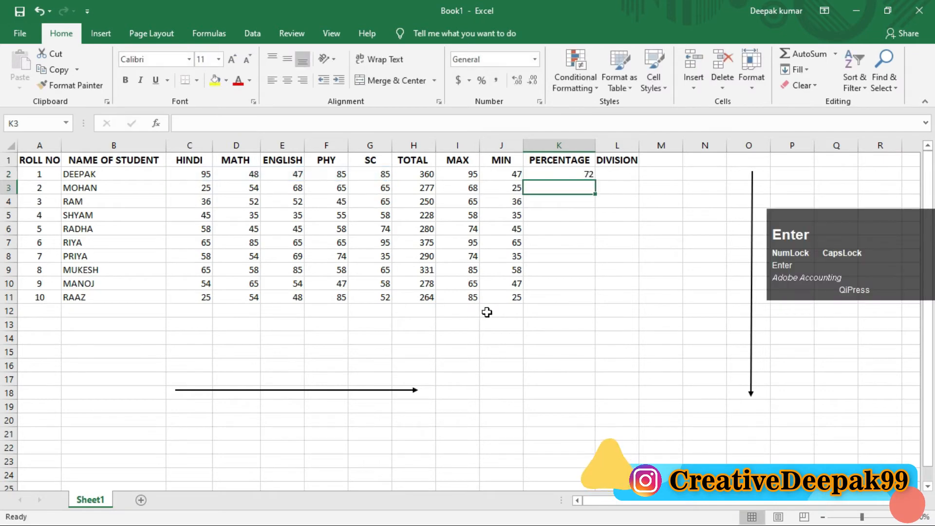
Fill the AVERAGE formula from K2 down to K11 and check the copied formulas in the PERCENTAGE cells from K5 to K11.
left_click(550, 177)
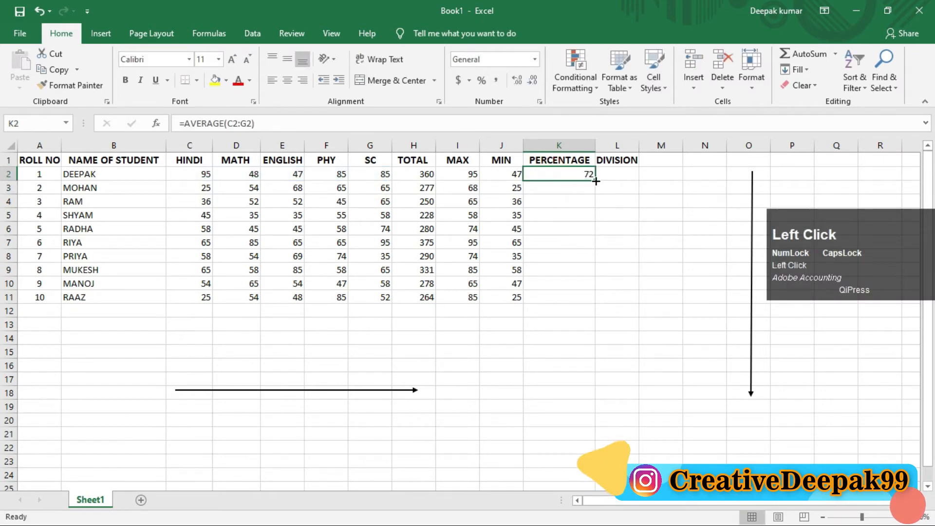
left_click_drag(595, 181, 595, 302)
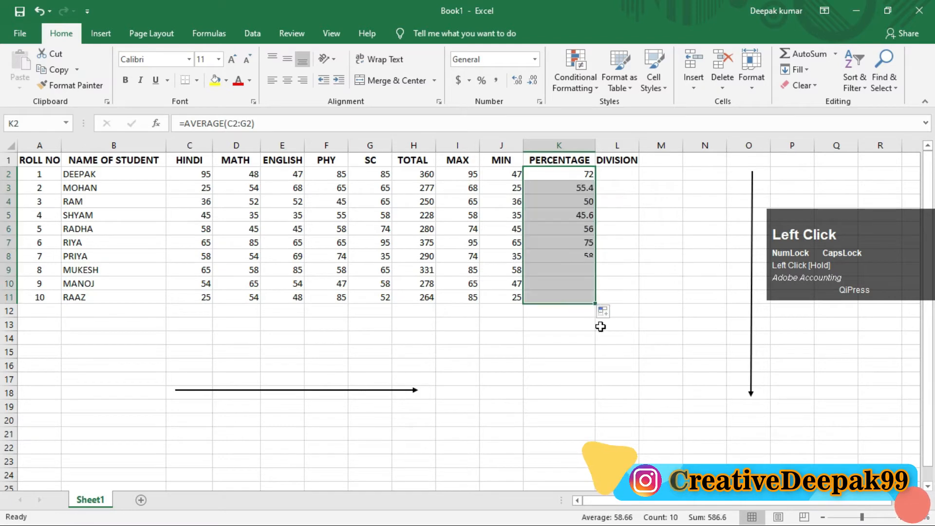
left_click(625, 209)
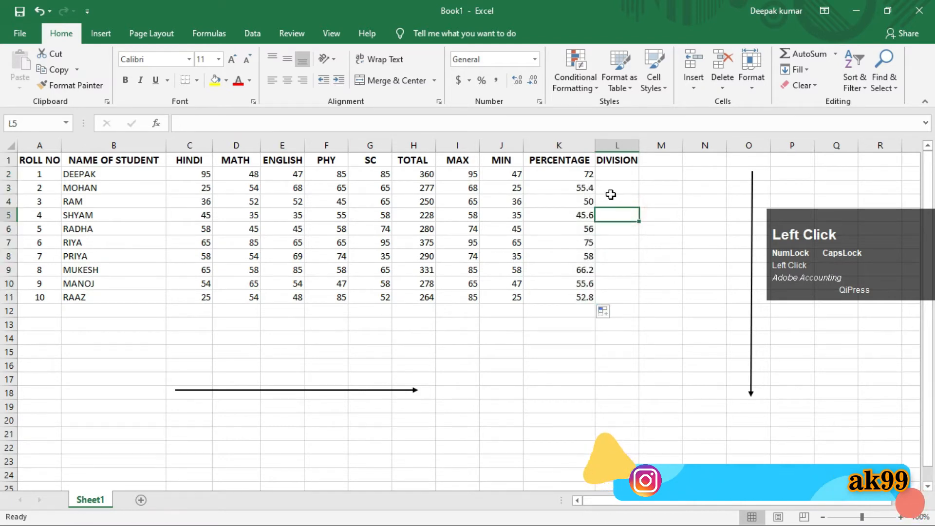
left_click(568, 215)
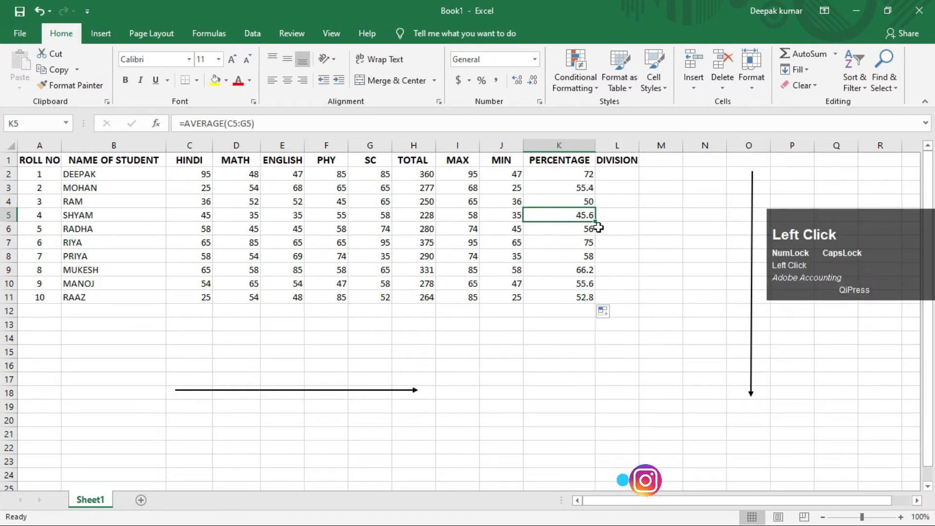
left_click(572, 233)
left_click(582, 243)
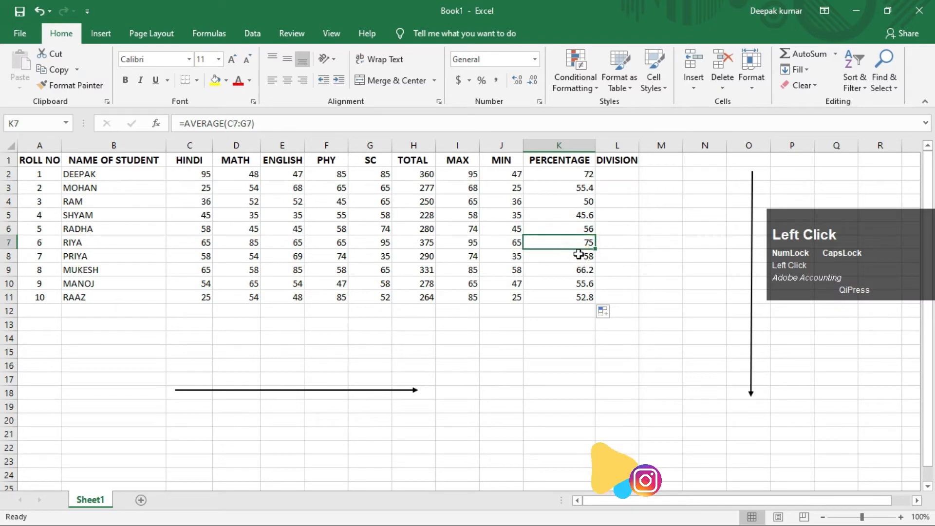
left_click(578, 253)
left_click(573, 274)
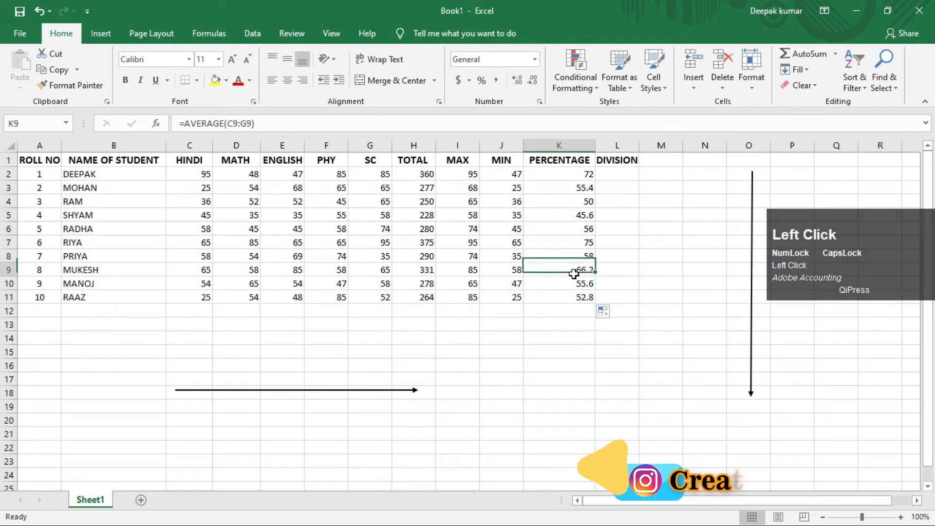
left_click(574, 288)
left_click(573, 301)
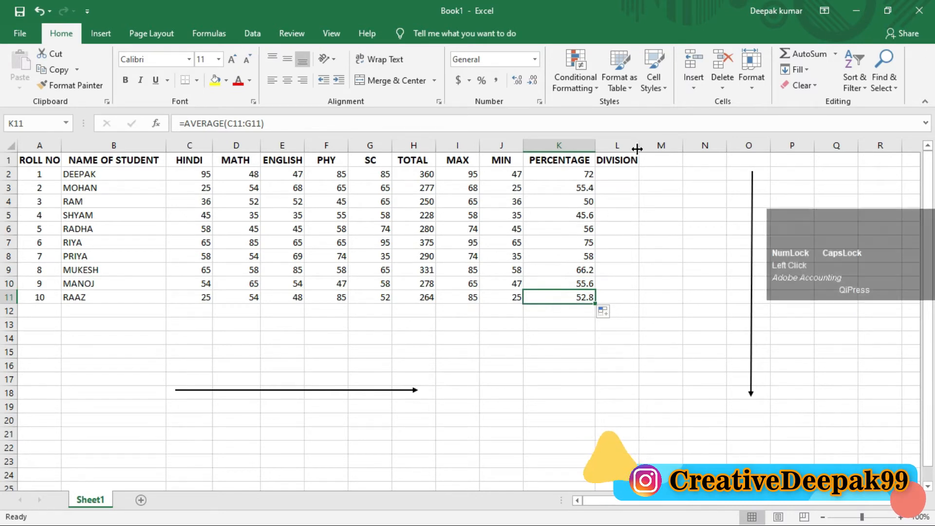
Widen the DIVISION column slightly and move the vertical arrow away from the table, to around column S.
left_click_drag(638, 145, 646, 146)
left_click(633, 175)
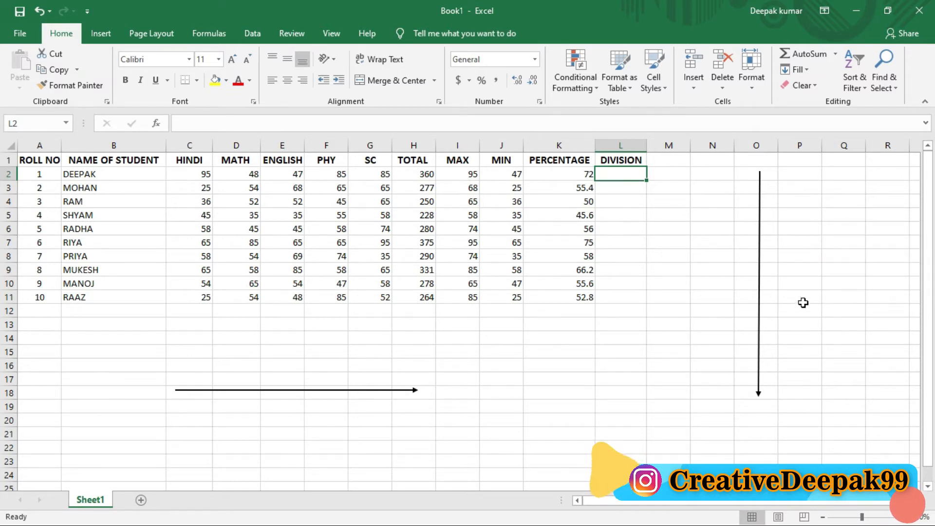
mouse_move(761, 299)
left_mouse_down()
mouse_move(834, 386)
mouse_move(893, 399)
mouse_move(548, 422)
mouse_move(739, 322)
mouse_move(694, 316)
mouse_move(901, 416)
mouse_move(877, 402)
mouse_move(741, 396)
left_mouse_up()
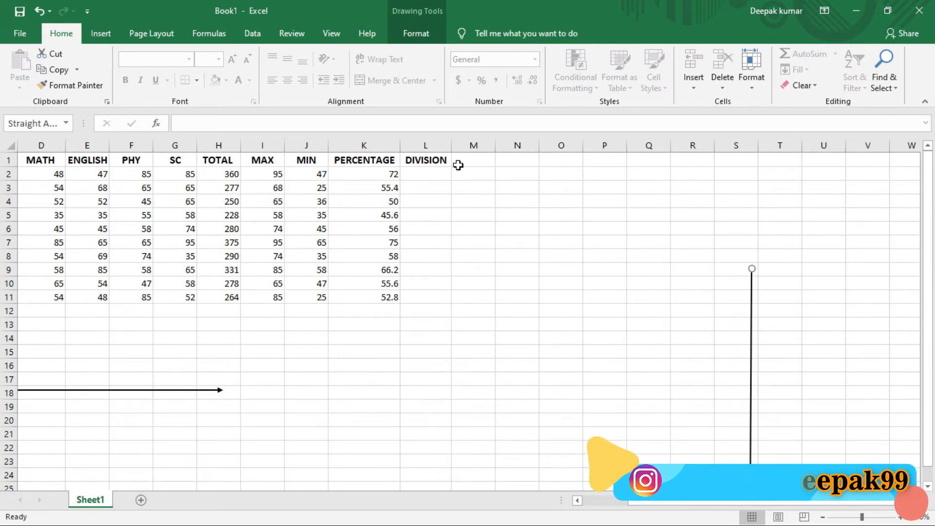
left_click(431, 178)
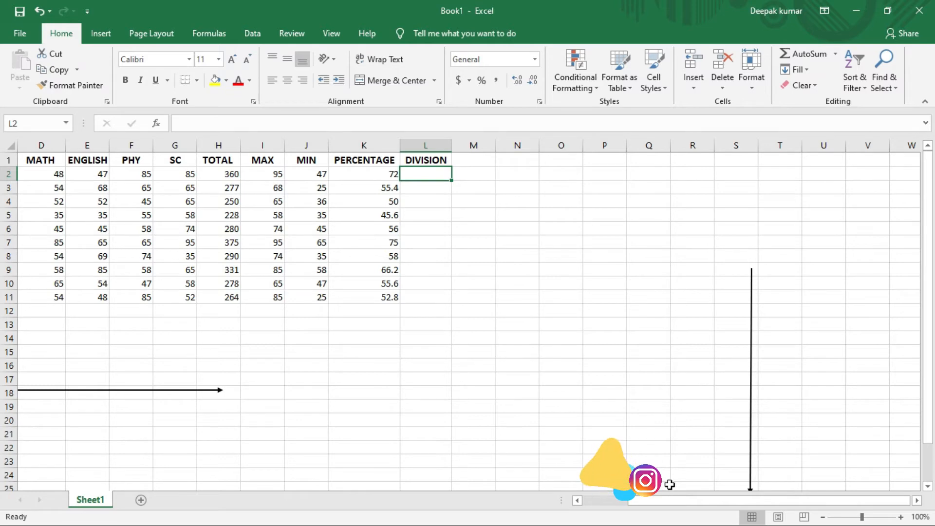
left_click_drag(652, 507, 599, 505)
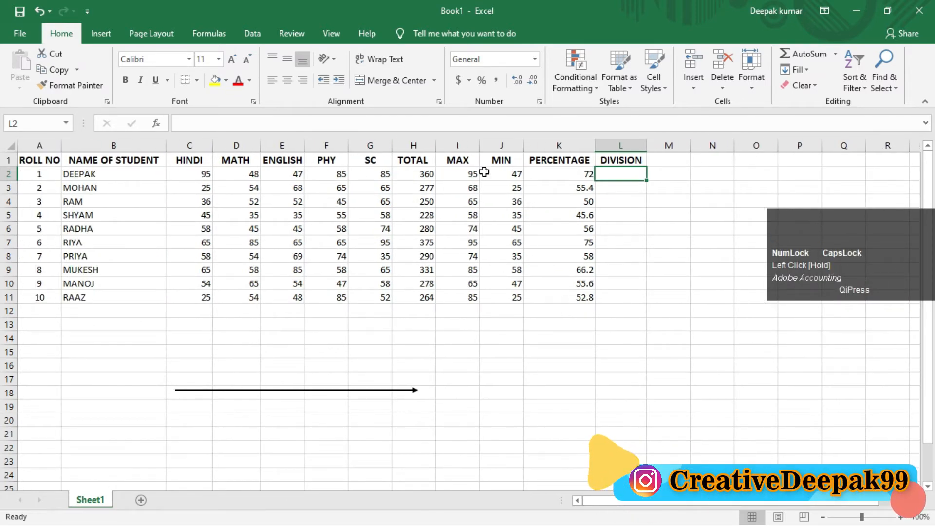
Begin the division formula in L2 with =IF(OR(C2<30 to test whether the HINDI mark is below 30.
type("=IF")
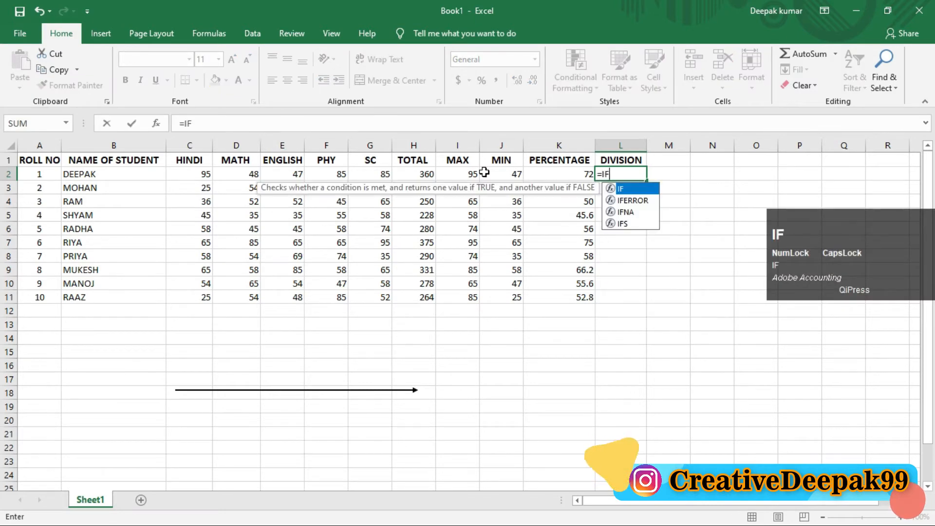
type("(OR")
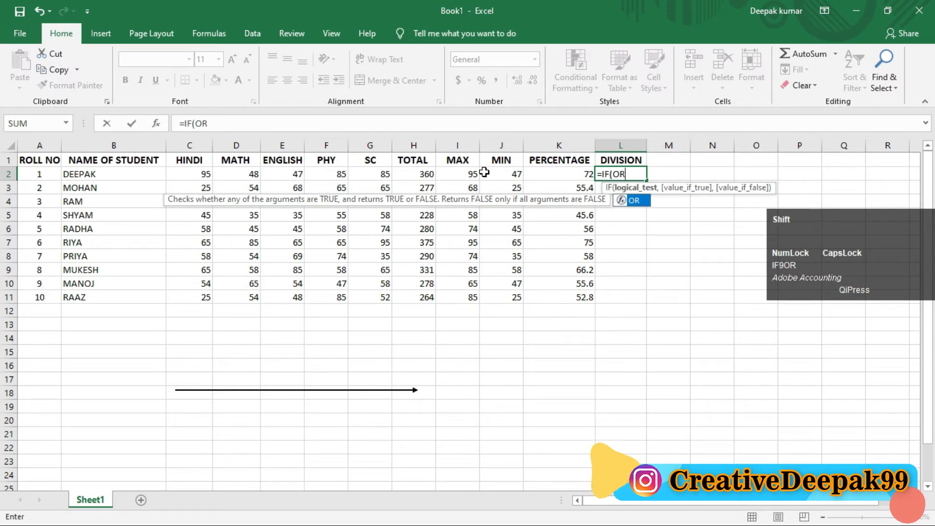
type("(")
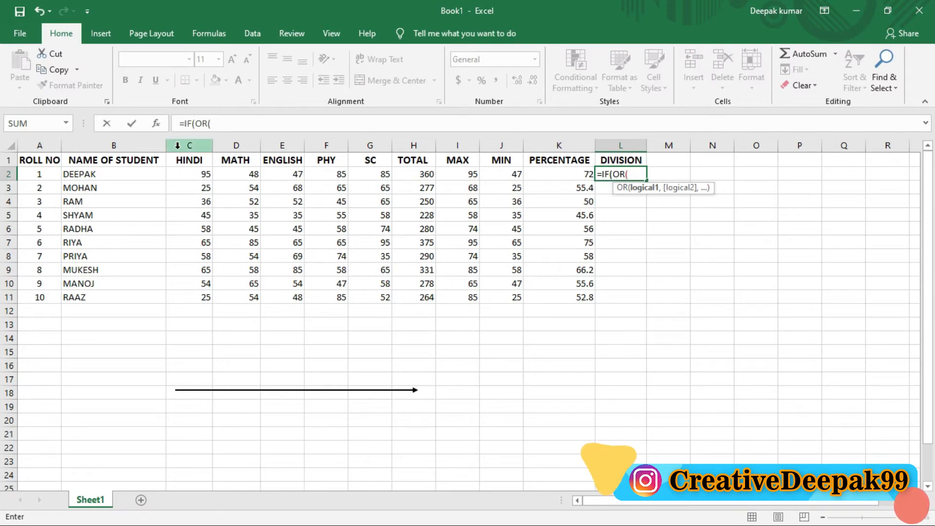
type("C")
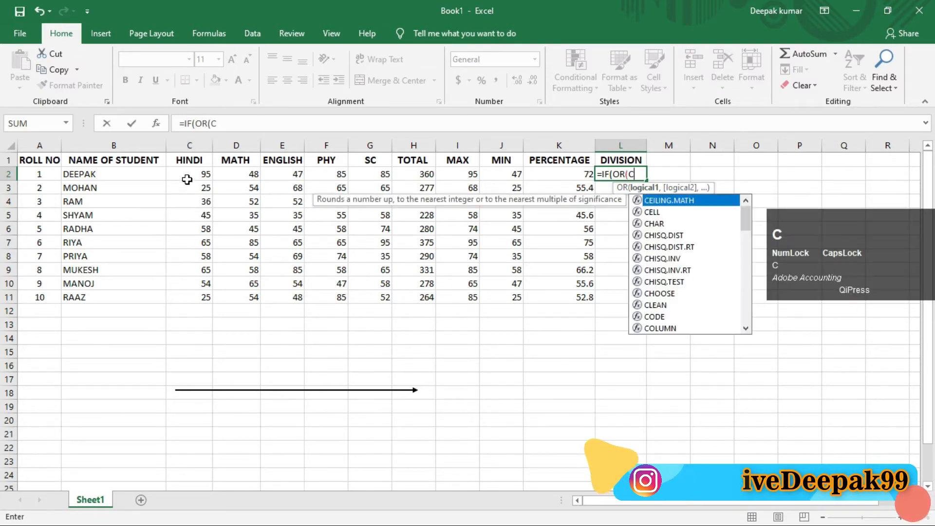
left_click(187, 179)
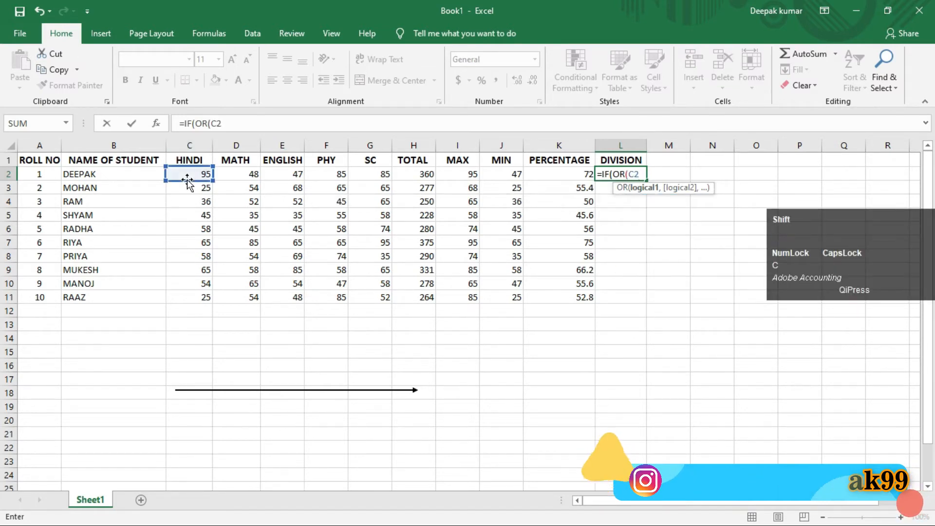
type("<")
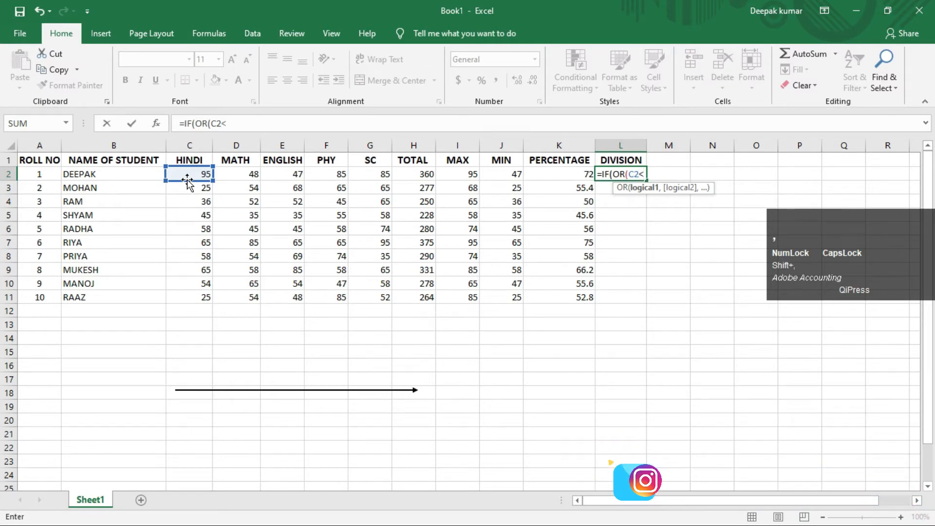
type("30")
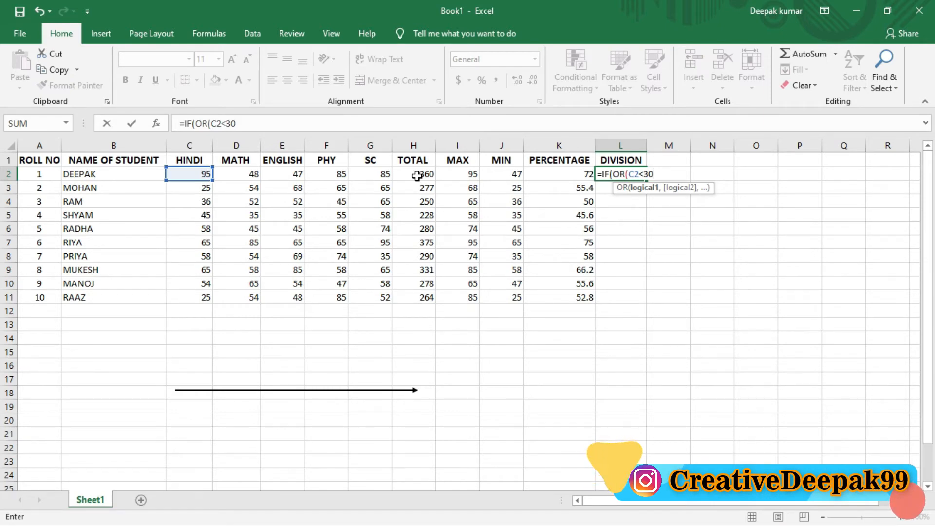
Extend the OR test in L2 with the conditions D2<30 and E2<30 for the MATH and ENGLISH marks.
type(",")
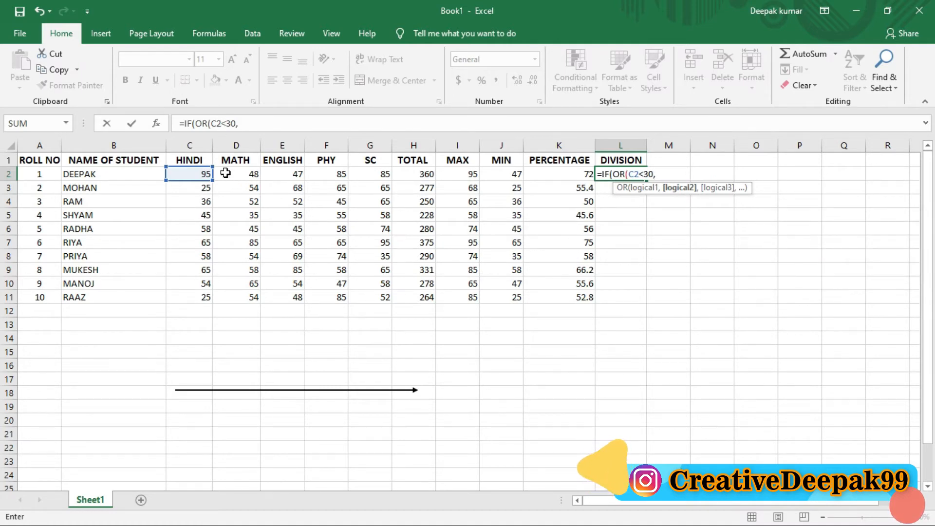
type("D2")
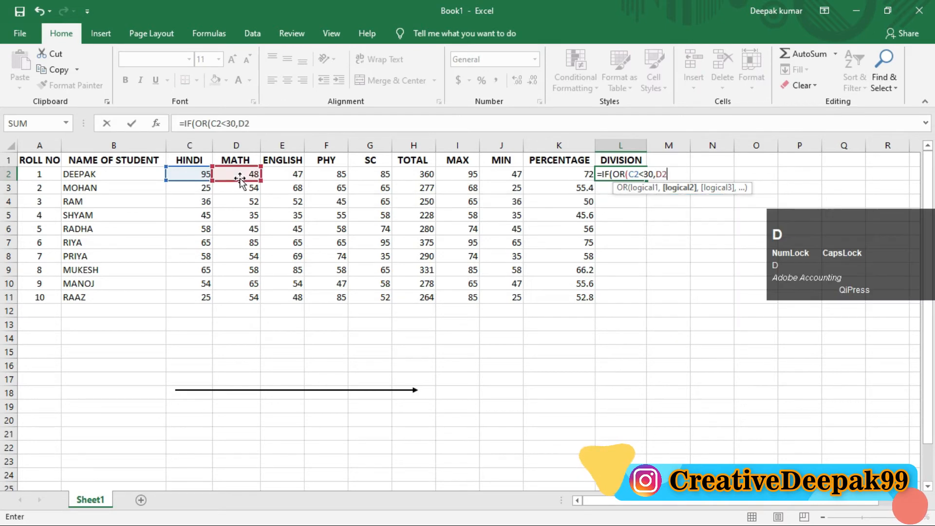
type("<30")
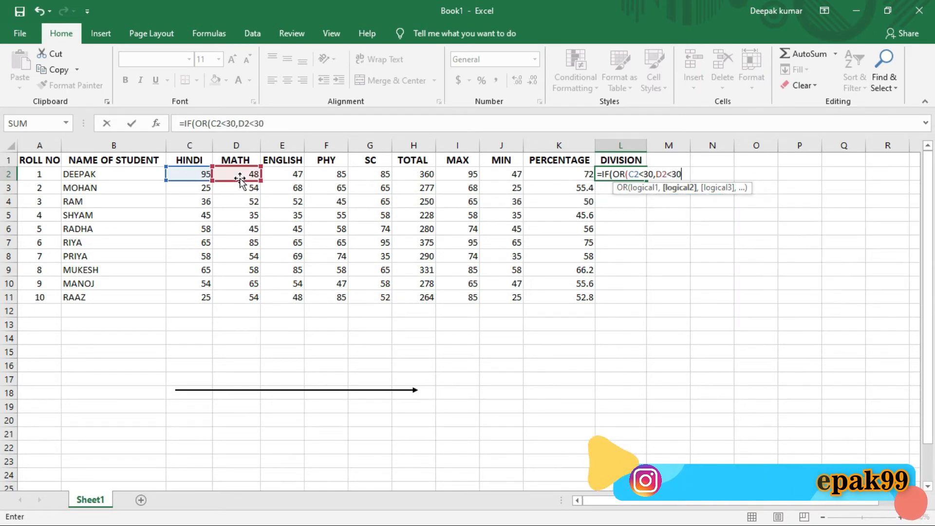
type(",")
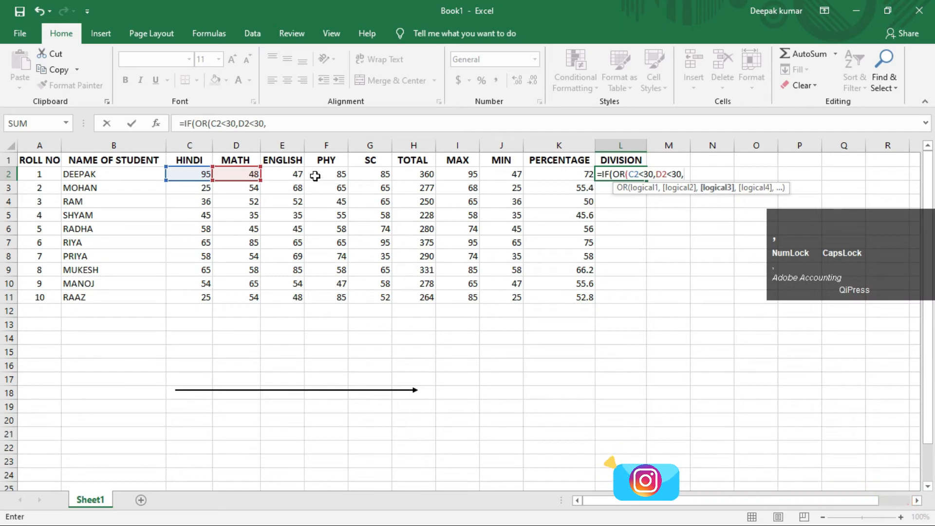
type("E2<")
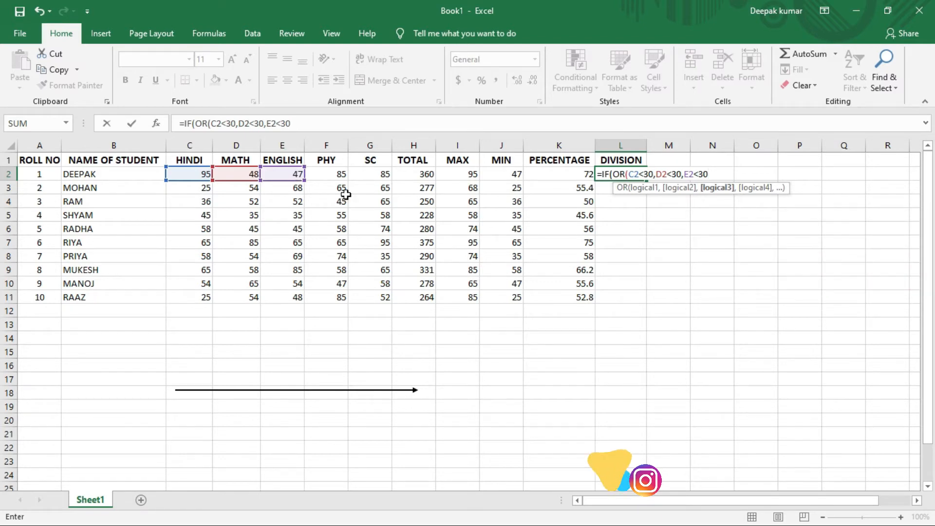
type("30")
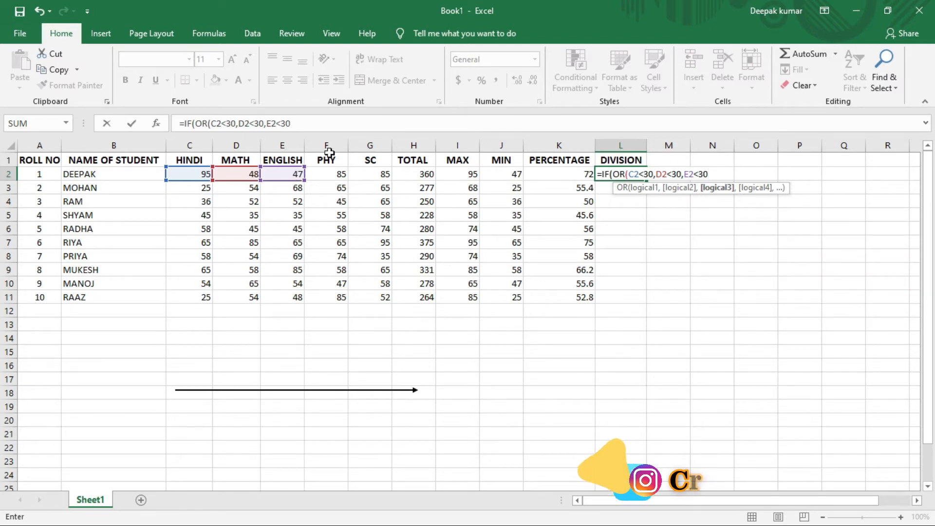
type("F2<30")
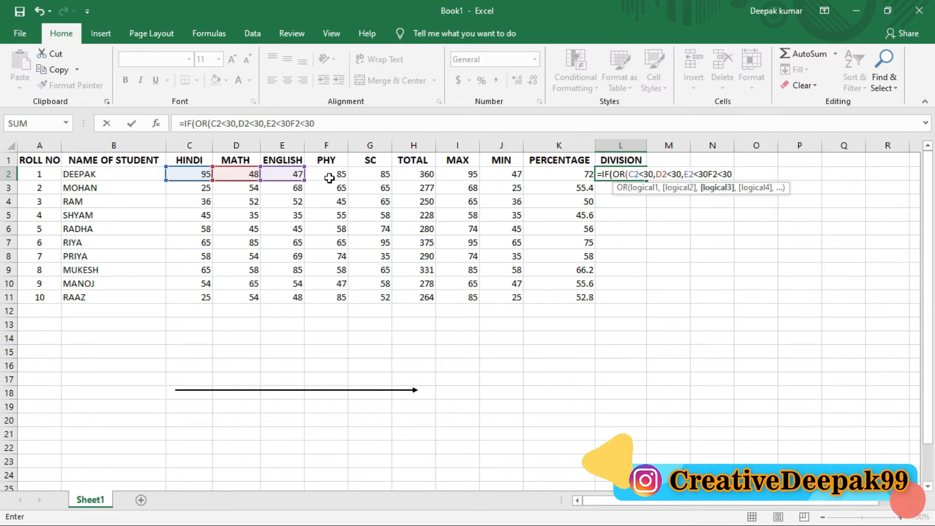
type(",")
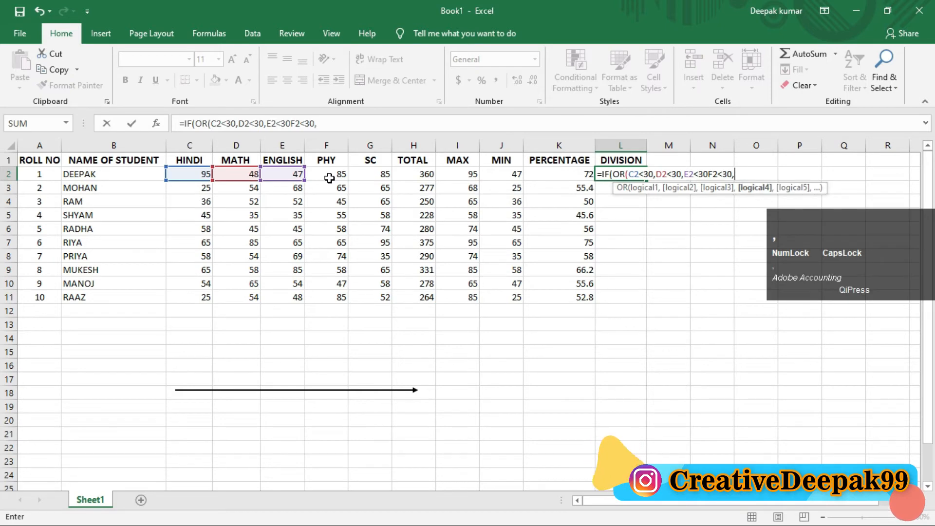
key("BackSpace")
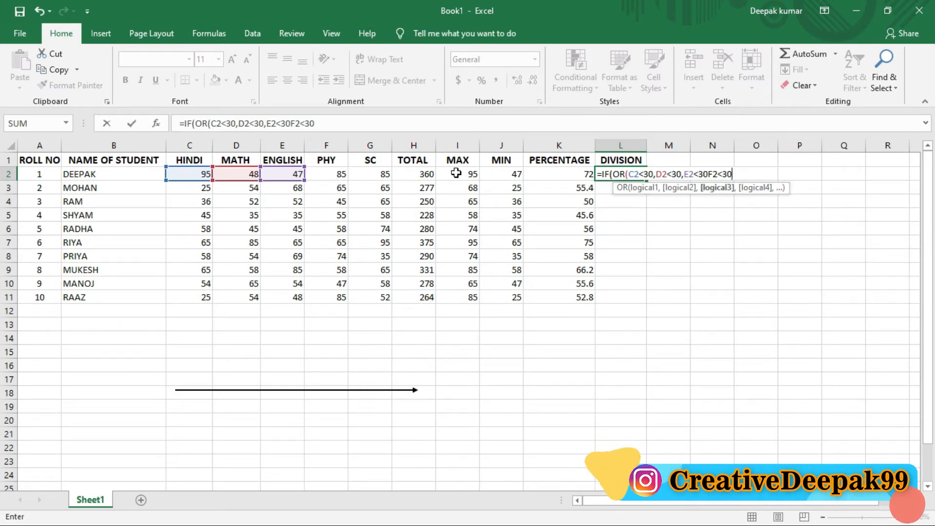
key("BackSpace")
key("BackSpace")
key("BackSpace")
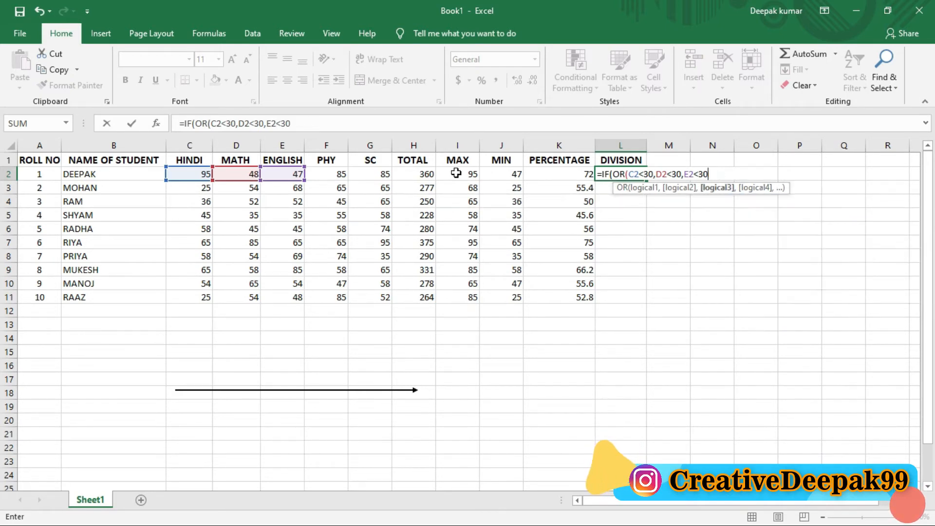
Add the comma-separated conditions F2<30 and G2<30 to the OR test for the PHY and SC marks.
type(",")
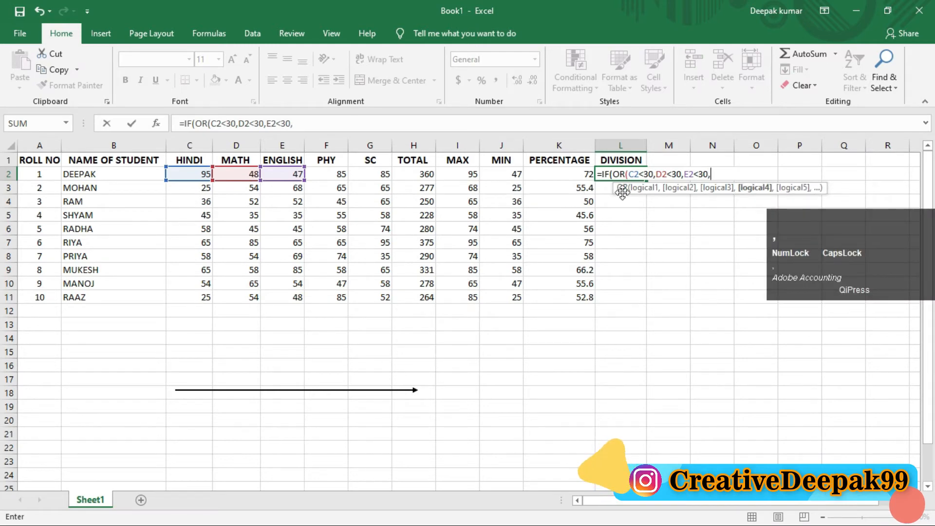
type("F2")
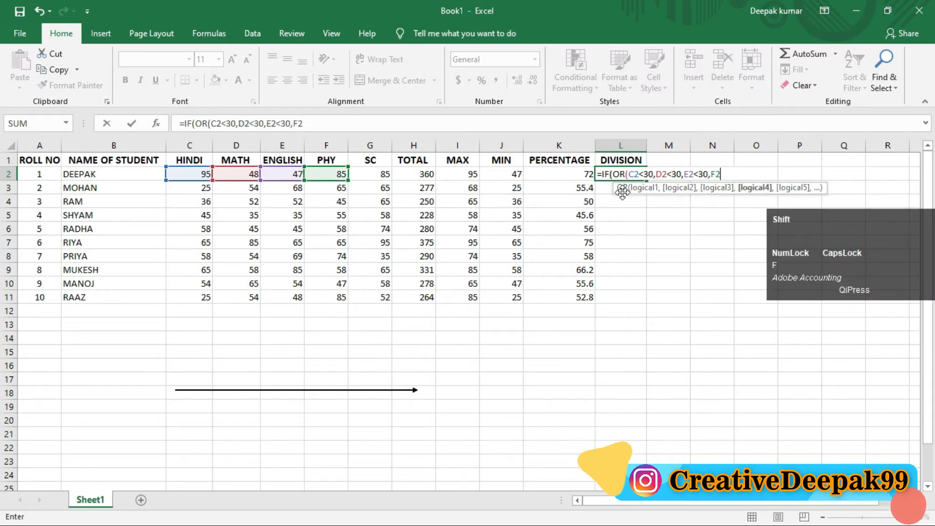
type("<30")
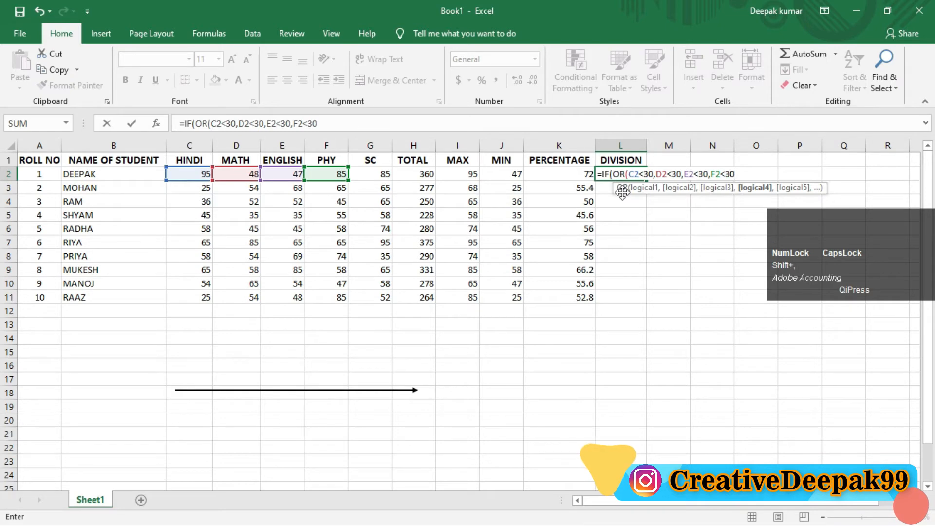
type(",")
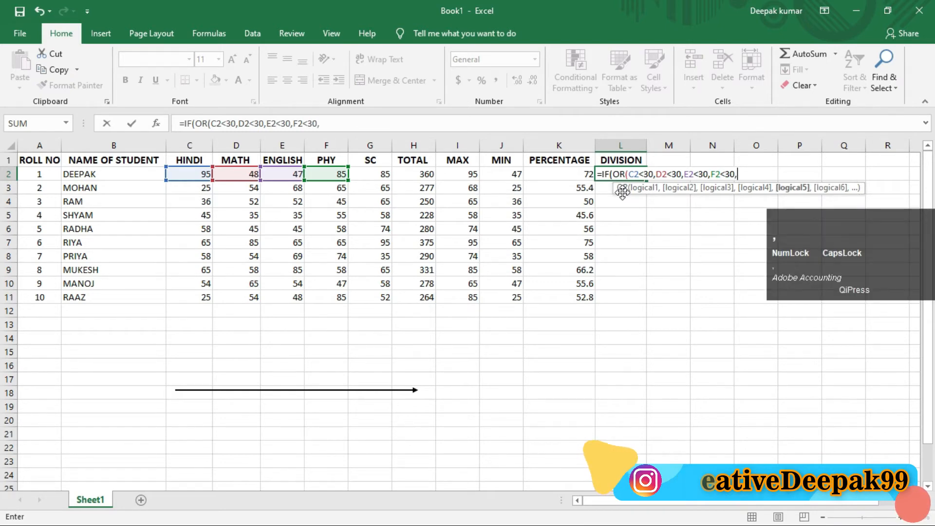
type("G2<")
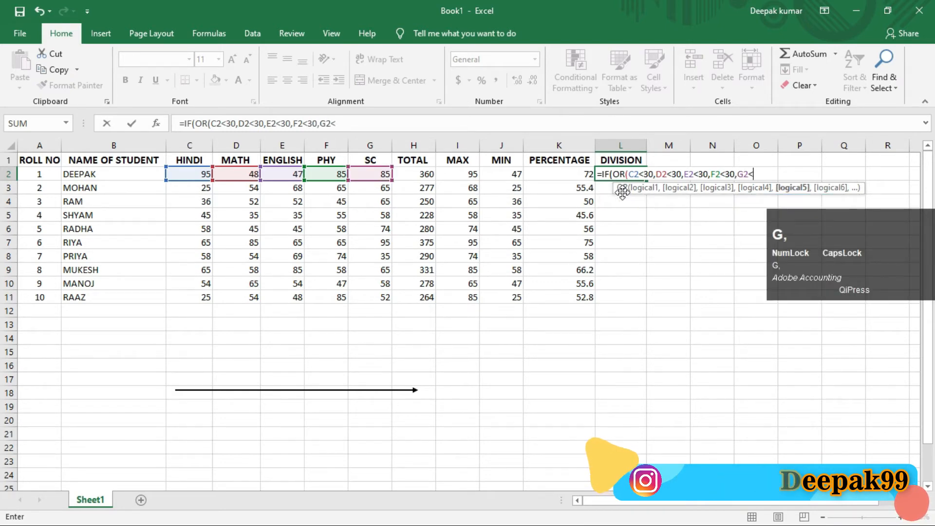
type("30")
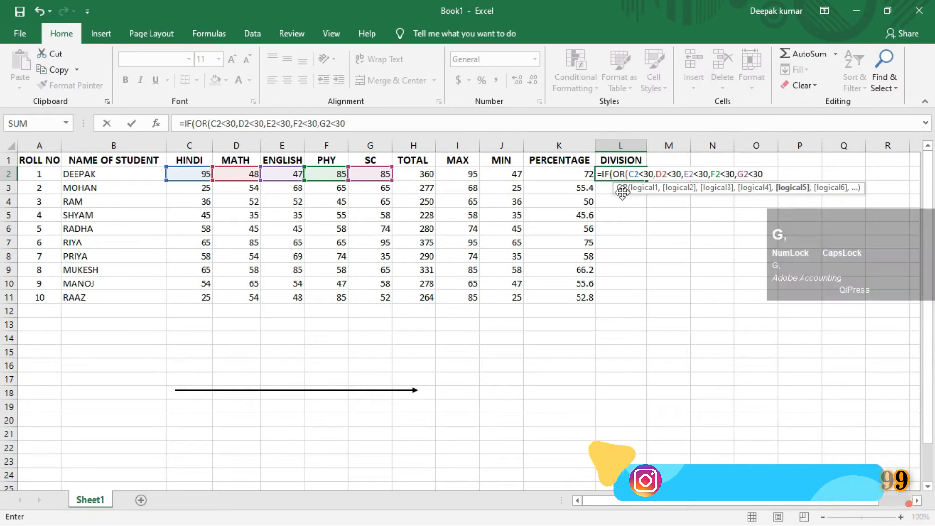
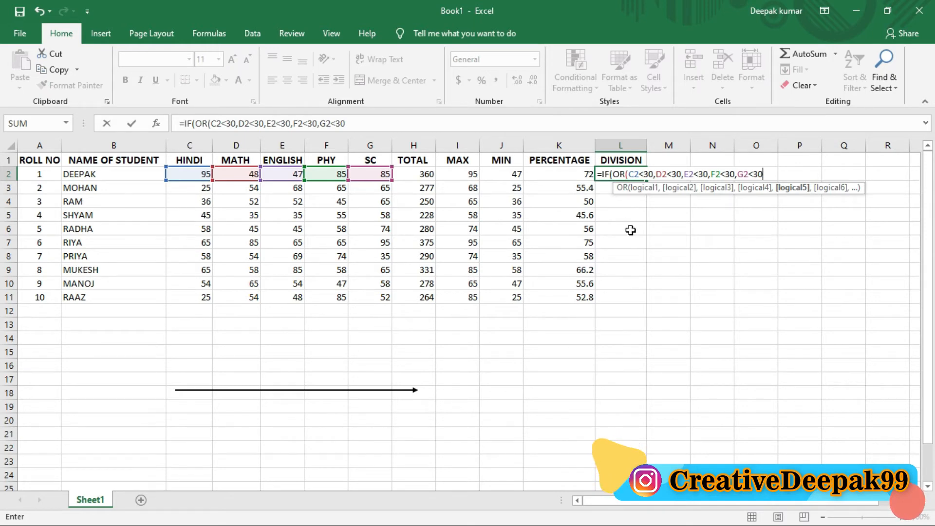
Change the HINDI condition in L2's OR test to C2<22.
left_click(650, 173)
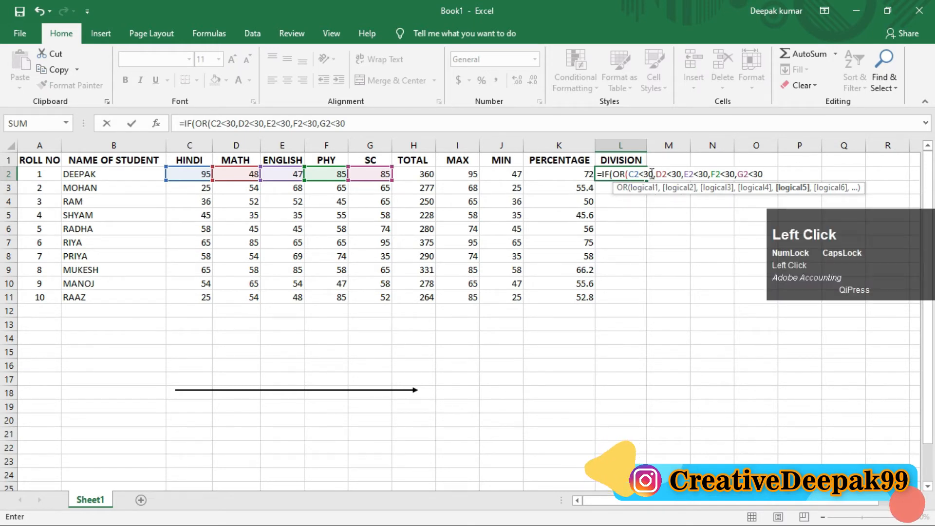
key("BackSpace")
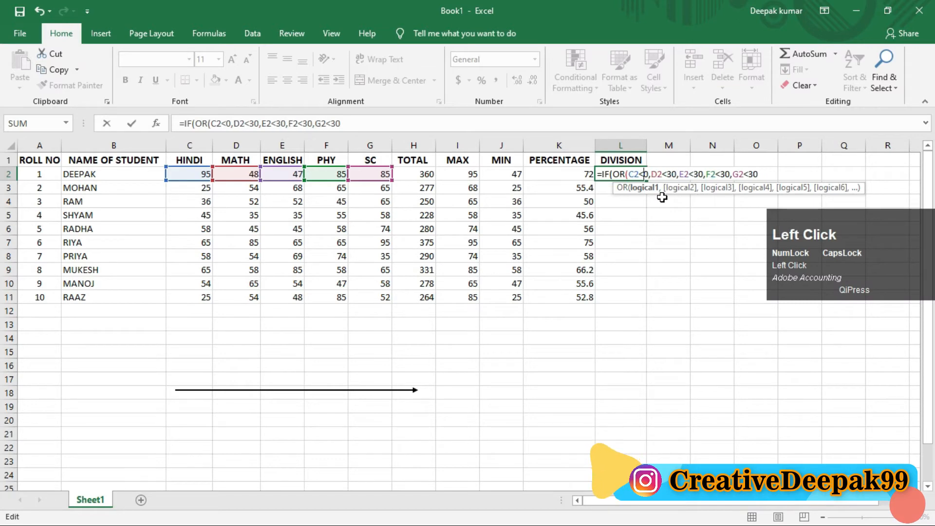
key("Delete")
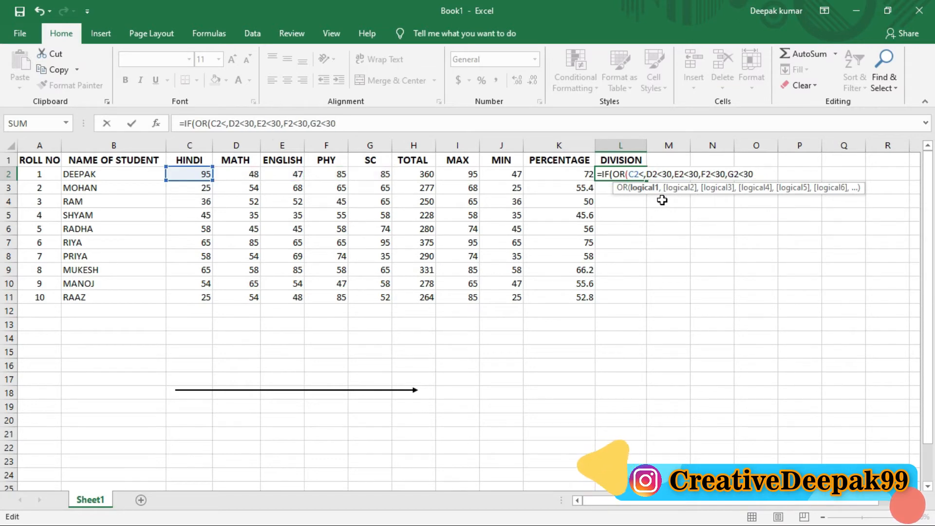
type("22")
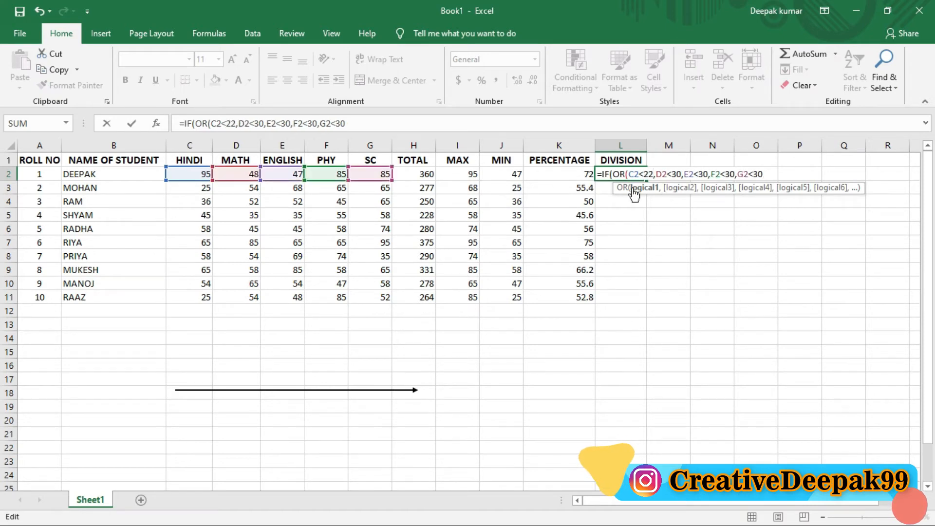
left_click(651, 188)
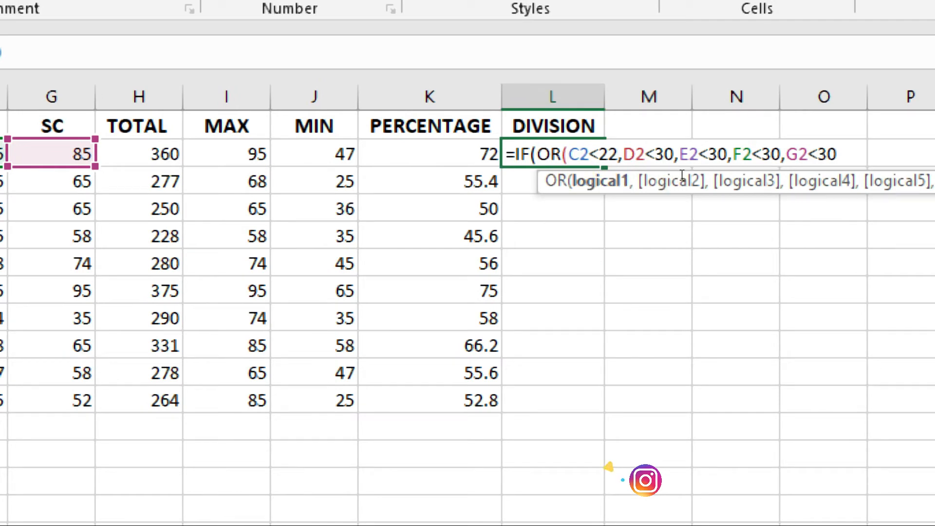
Close the OR test at the end of the L2 formula and add "FAIL" as the value if true, followed by a comma.
left_click(765, 176)
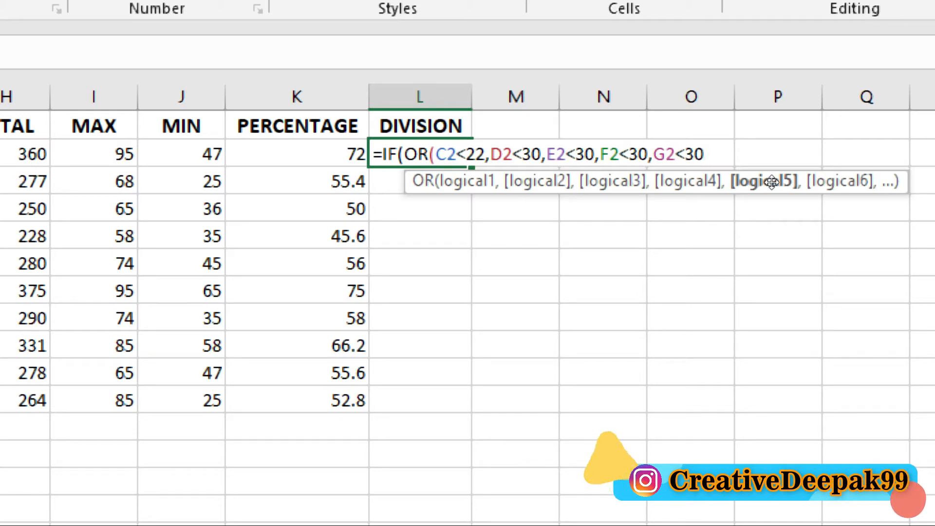
type(")")
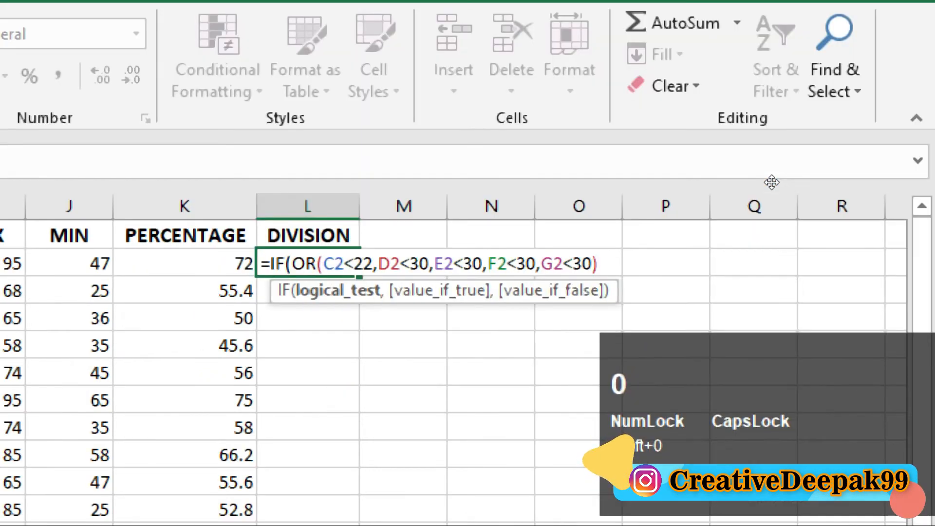
type(",")
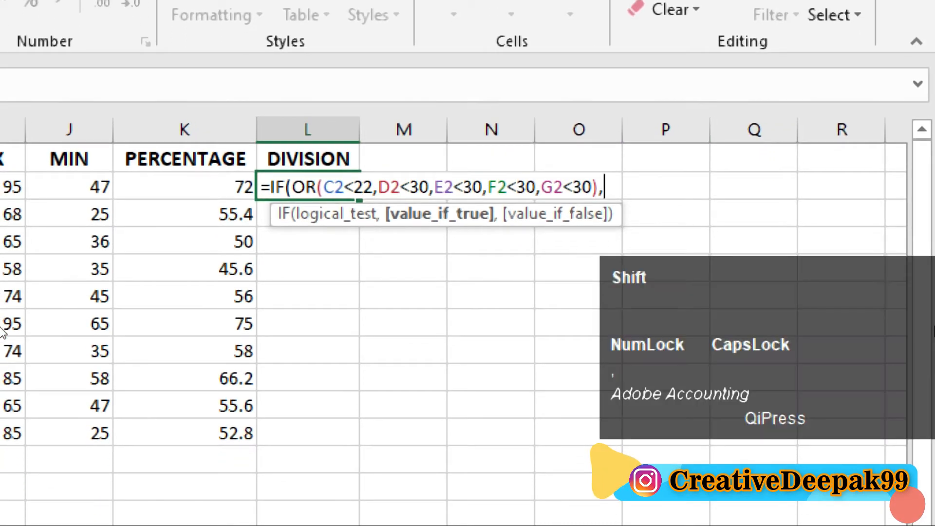
type("\"")
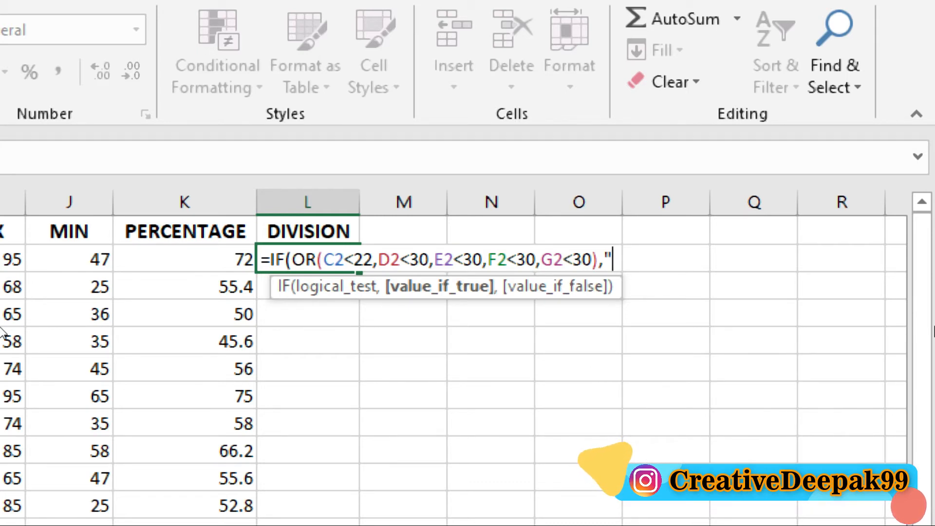
type("FAIL")
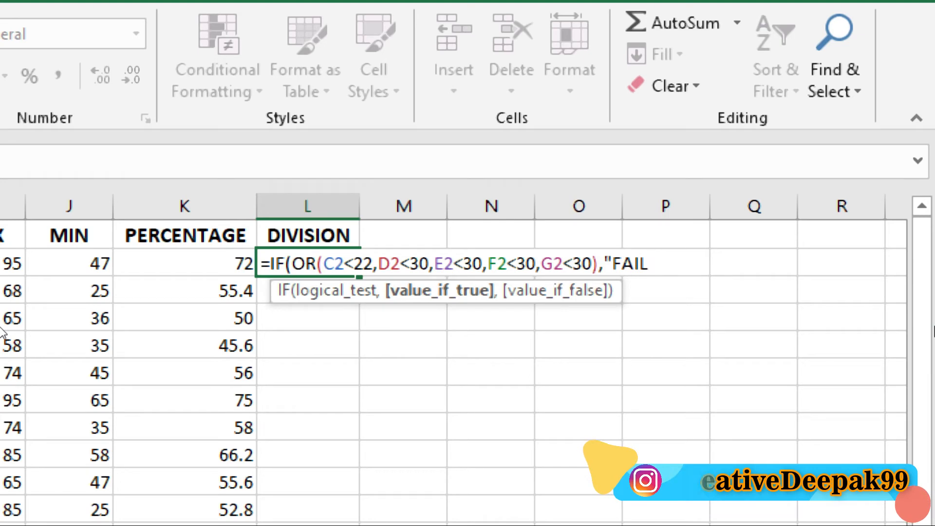
type("\"")
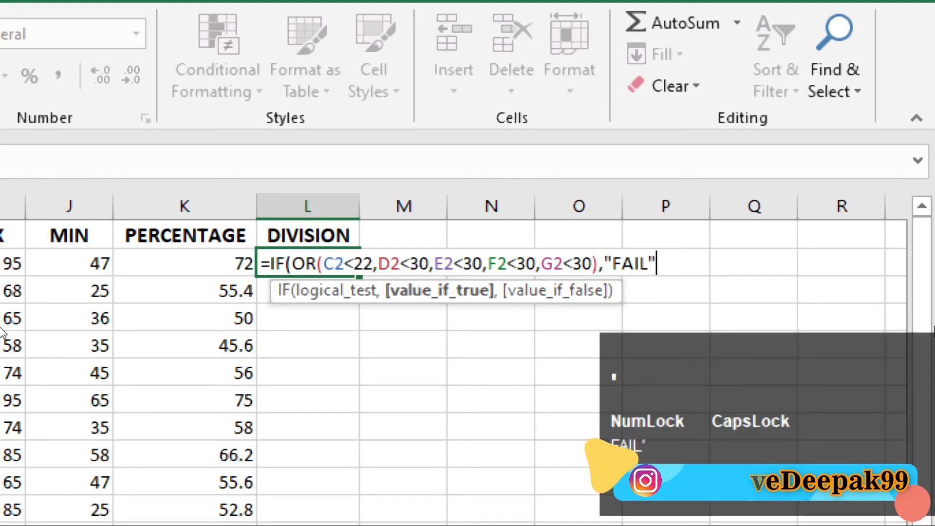
type(",")
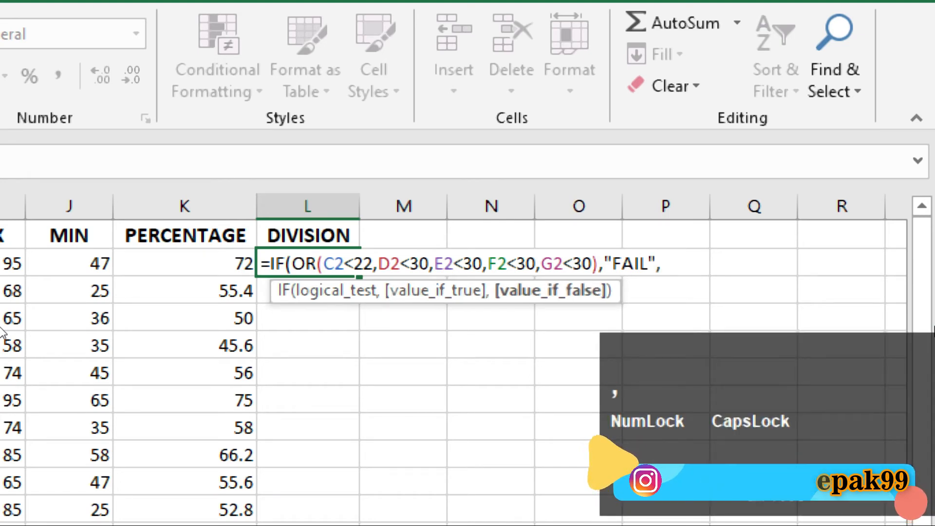
type("IF")
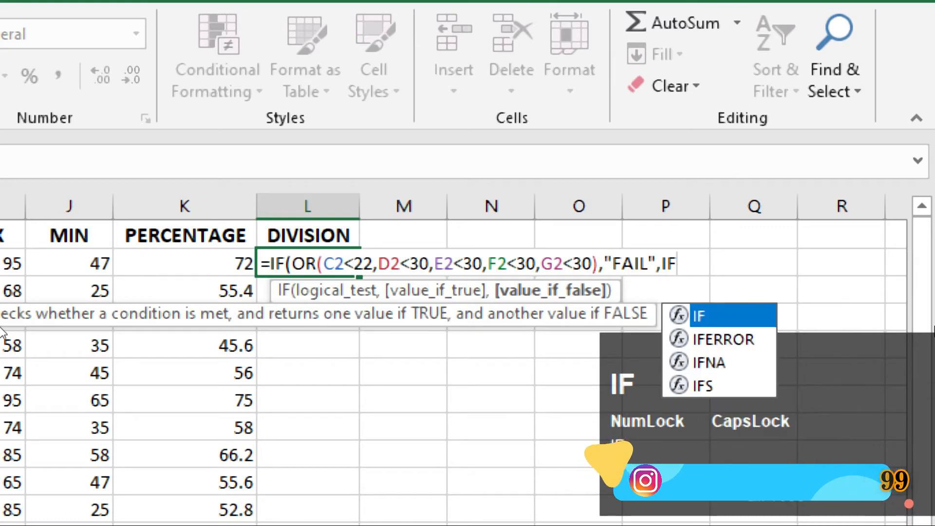
type("(")
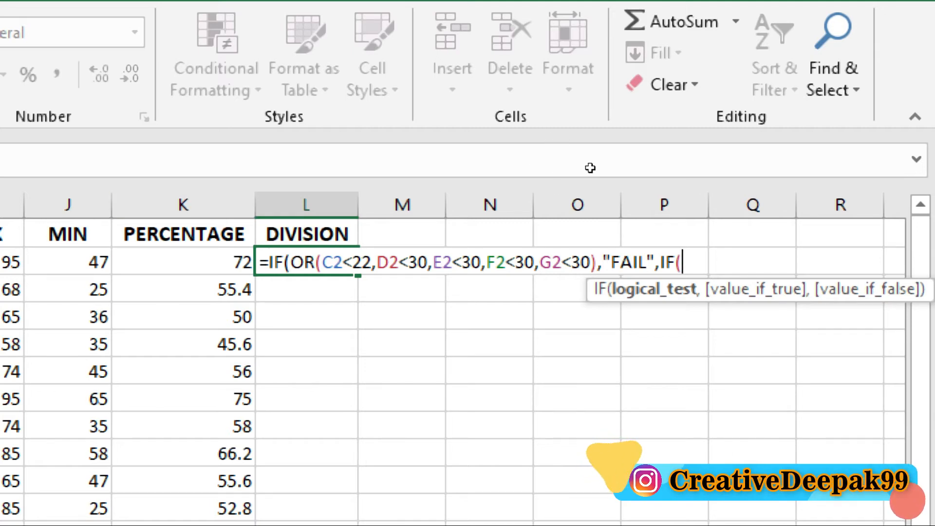
Start a nested IF in the L2 formula that tests whether the percentage meets K2>=60.
type("K2")
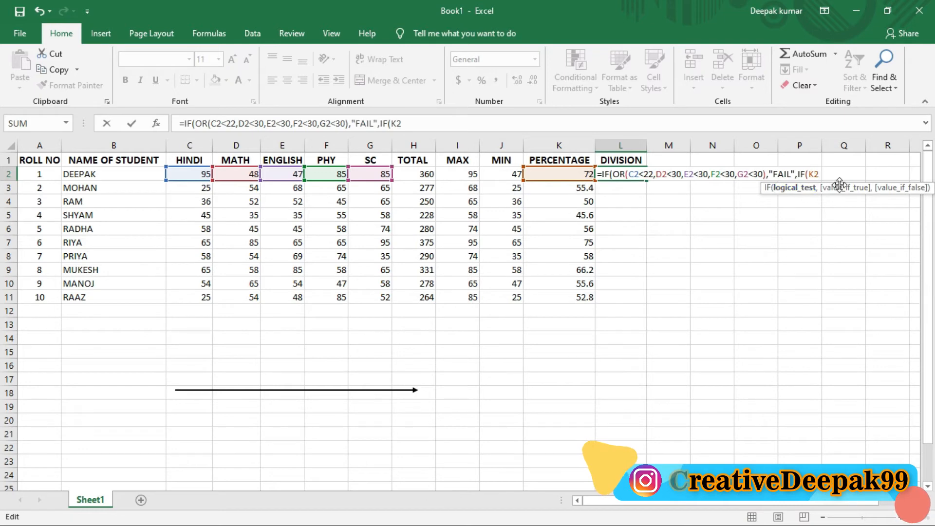
key("super+plus")
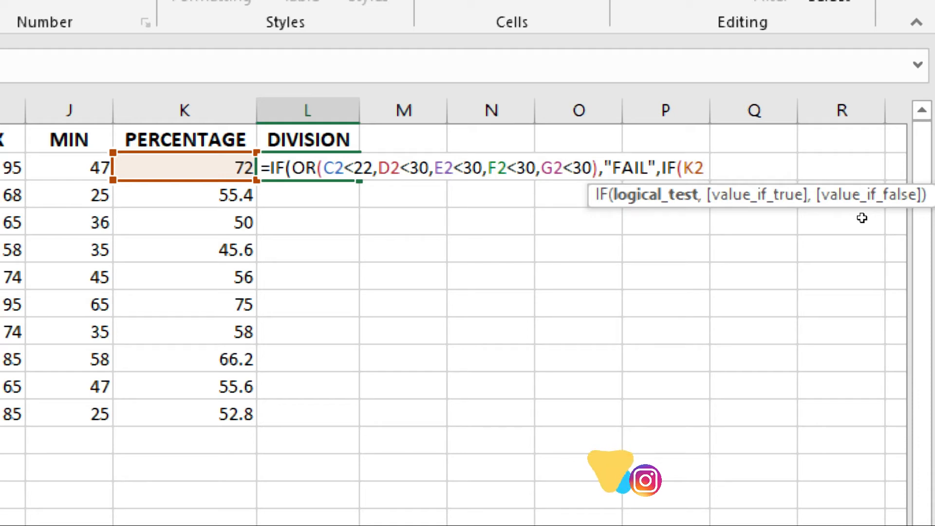
type(">")
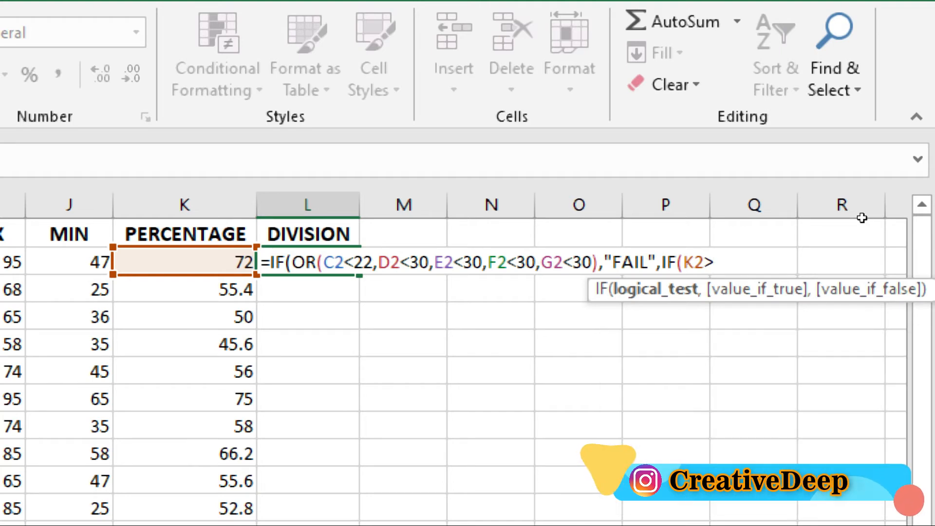
type("=")
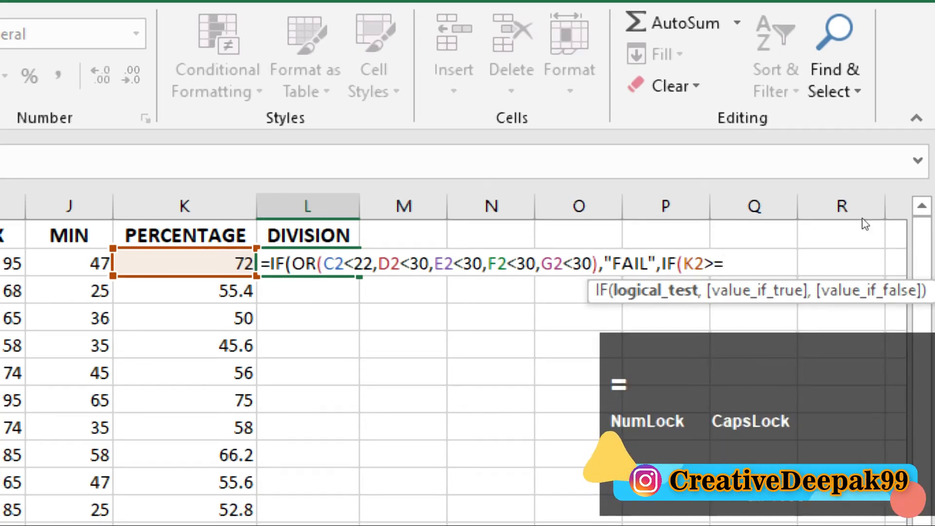
type("6")
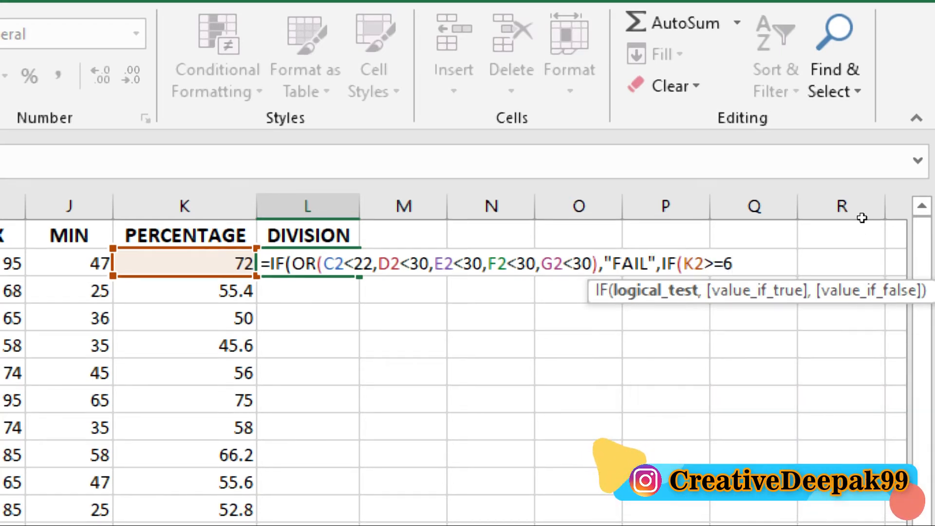
type("0")
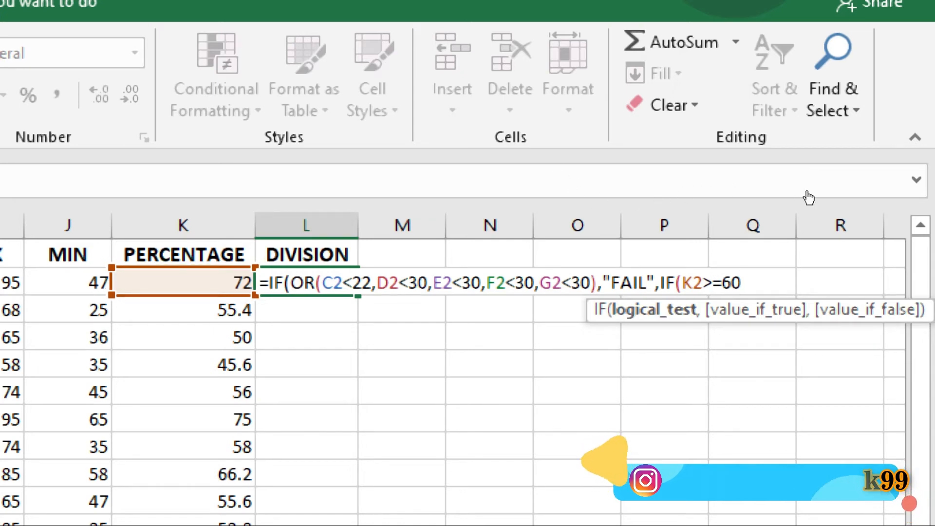
Add "1ST" as the result of the K2>=60 test, followed by a comma.
type(",")
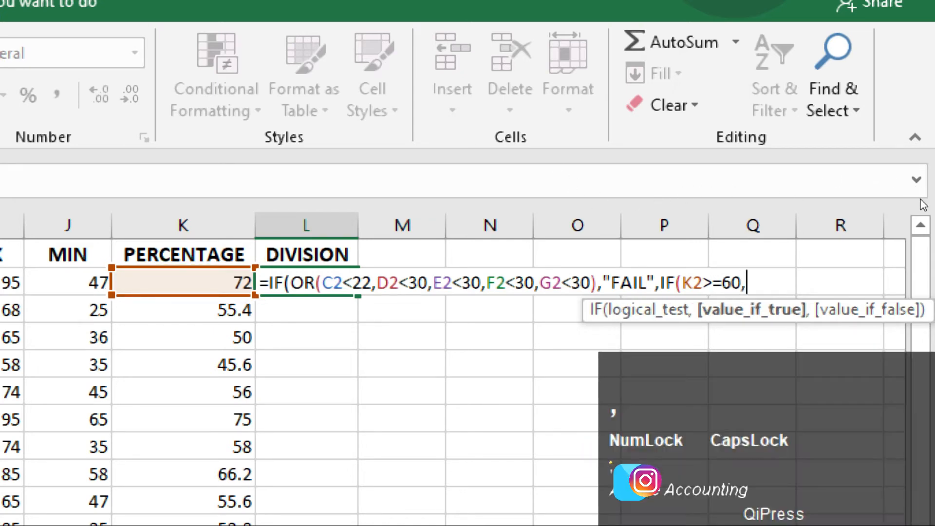
type("\"")
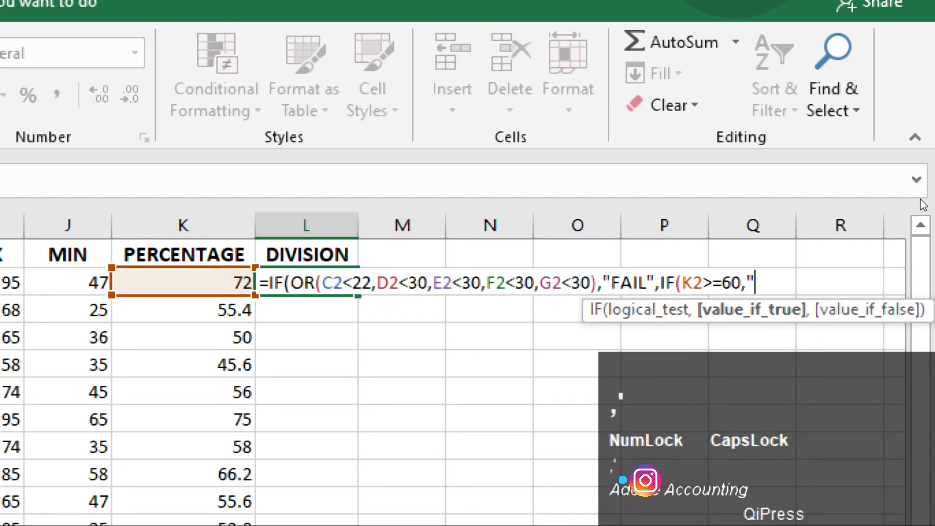
type("1ST")
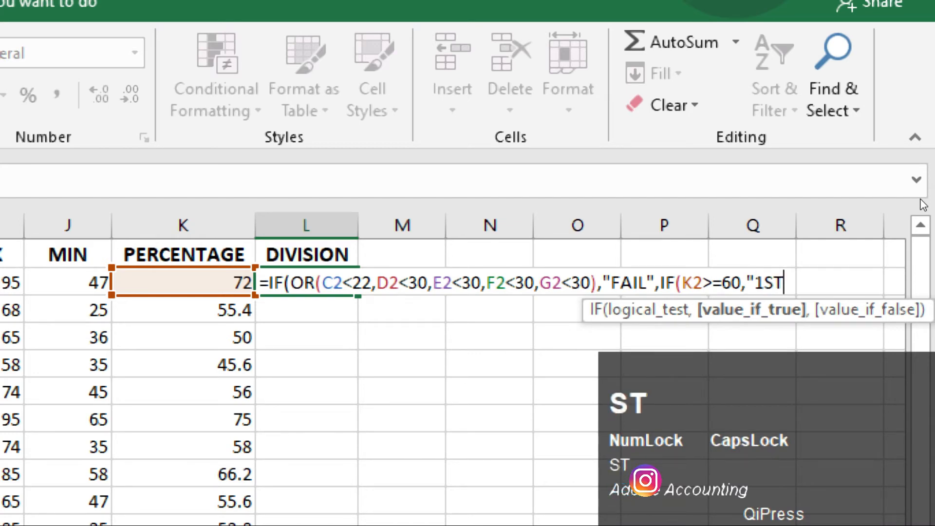
type("\"")
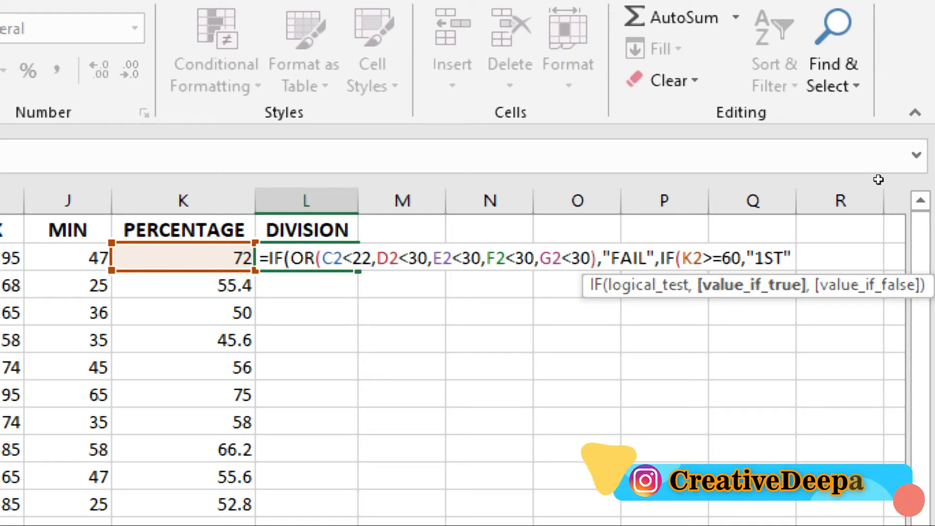
type(",")
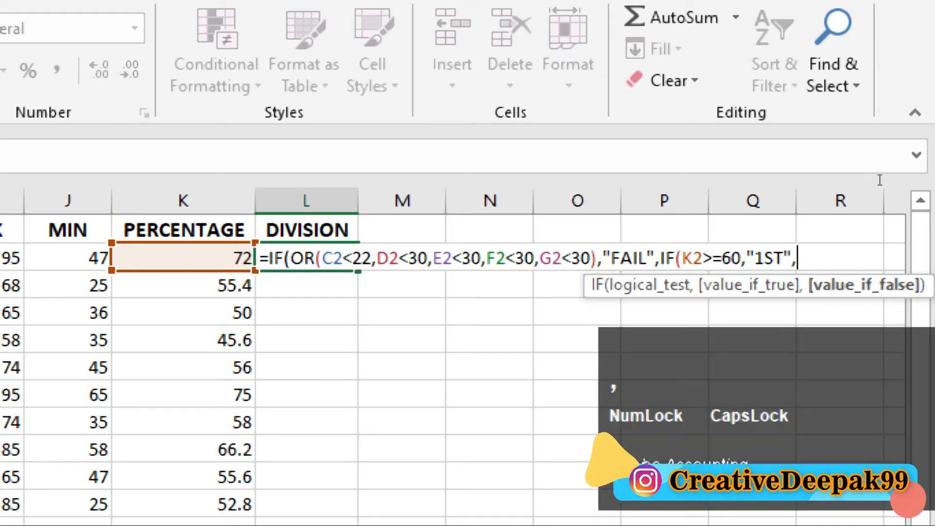
type("IF")
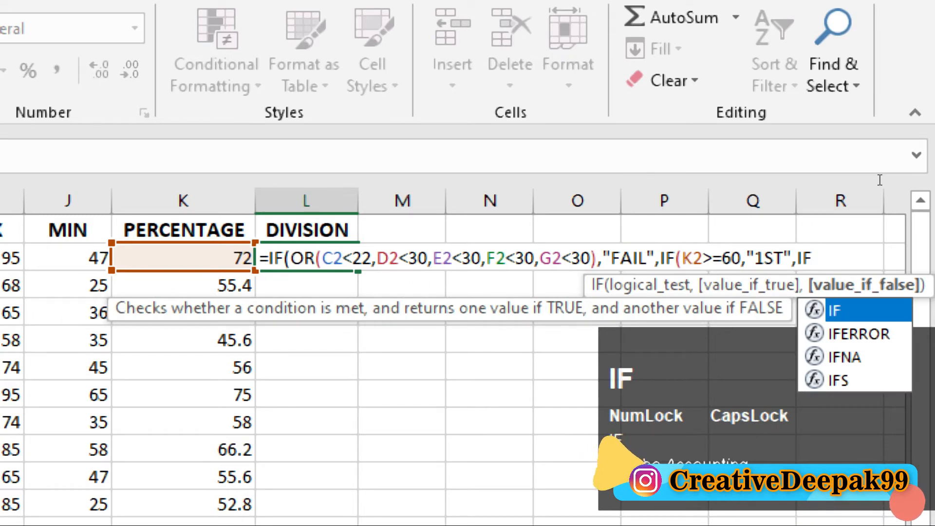
type("(")
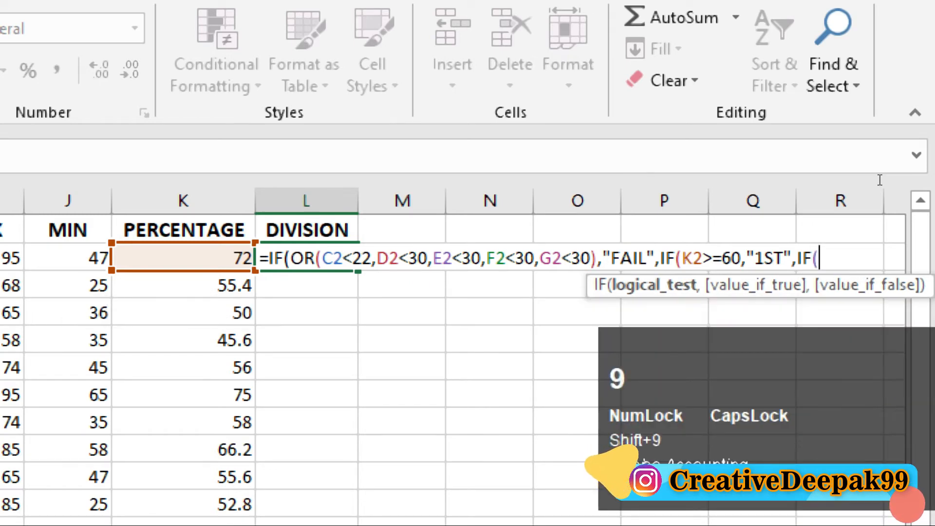
type("K")
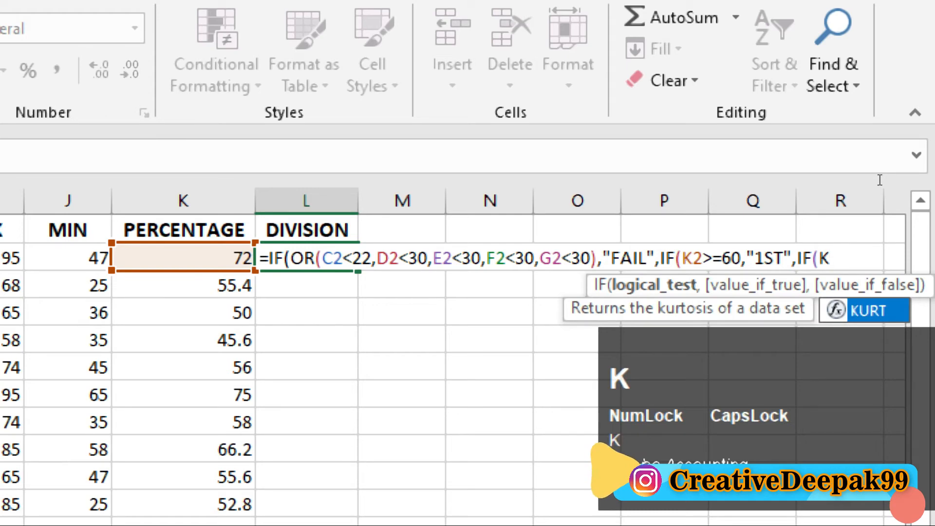
type("2")
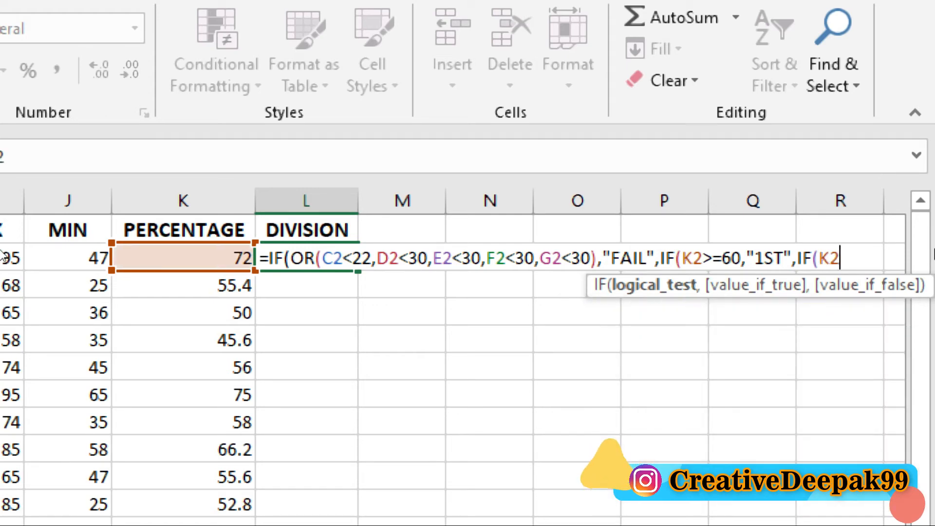
type(">")
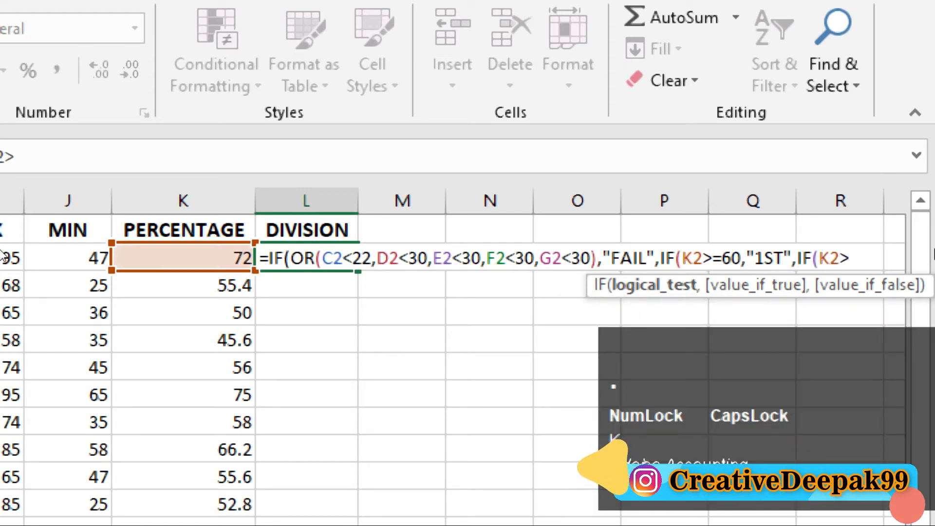
type("=")
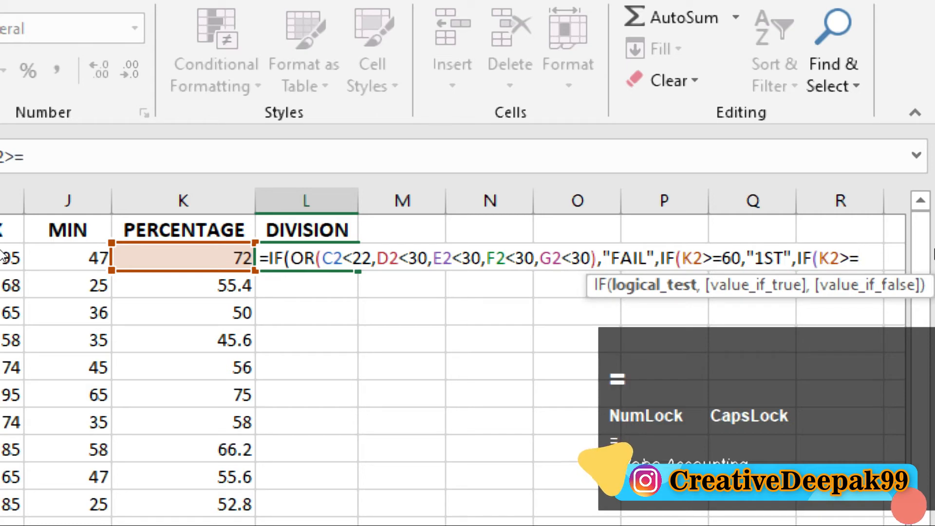
type("45")
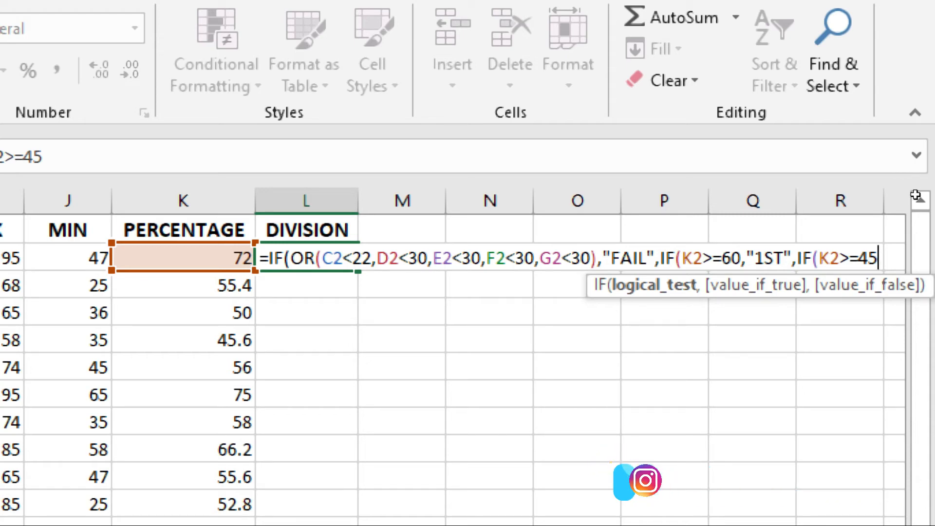
Add "2ND" as the result of the K2>=45 test, followed by a comma.
type(",")
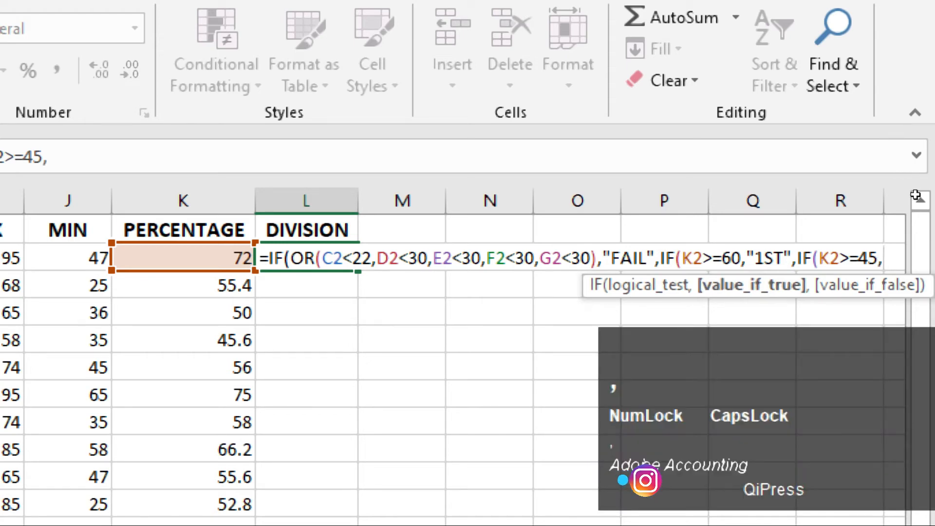
type("\"2ND")
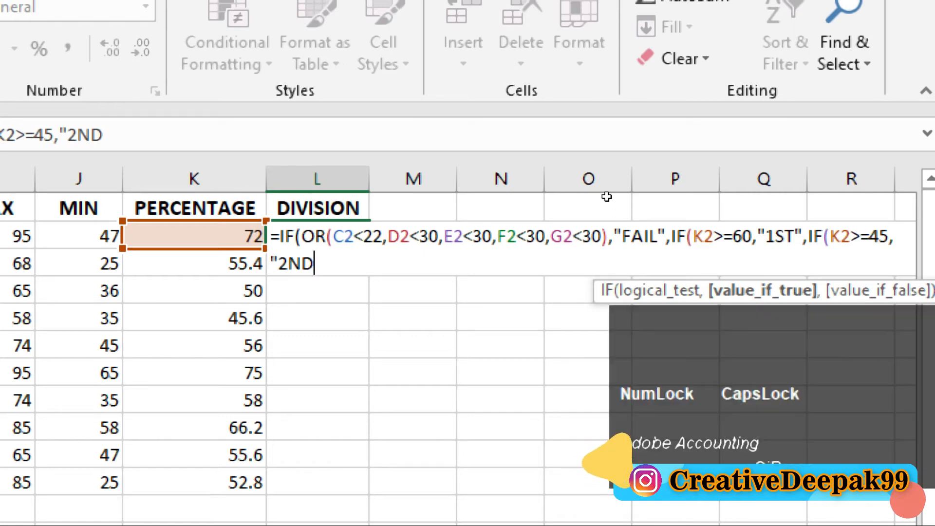
type("\",")
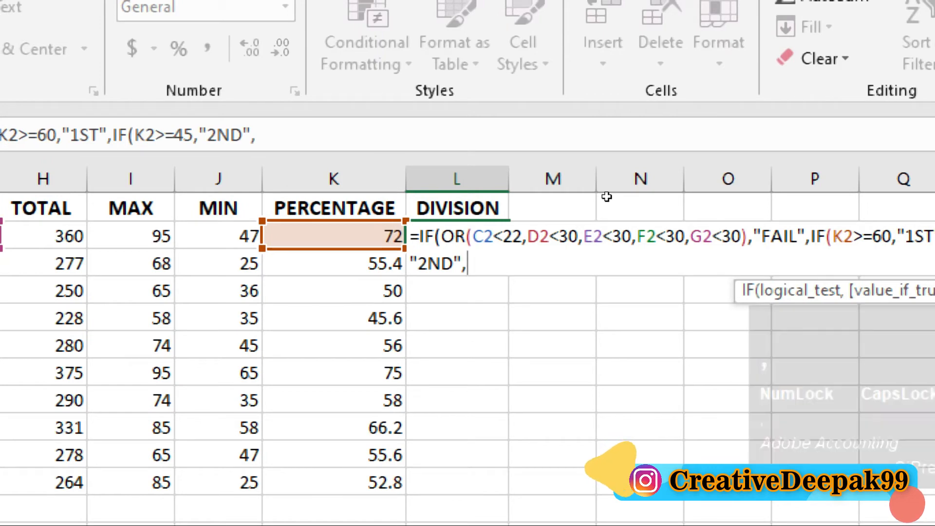
type("IF(")
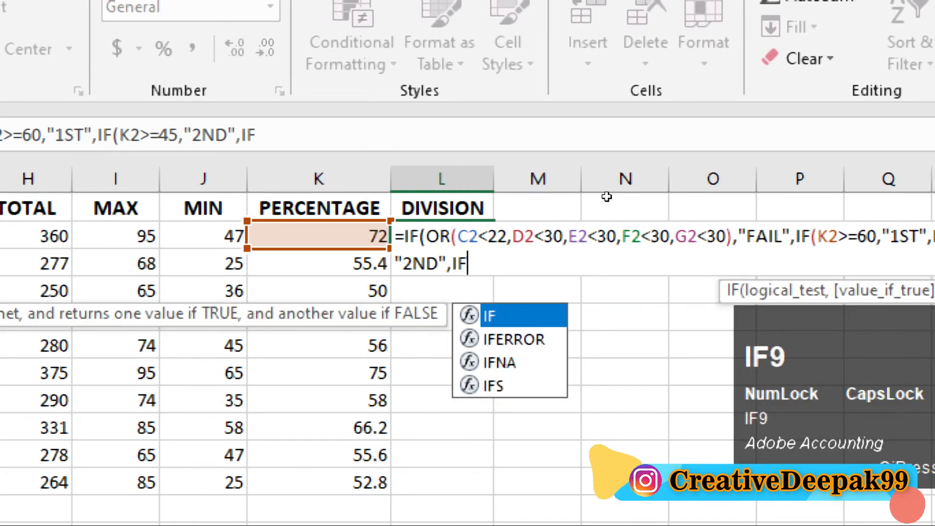
type("K")
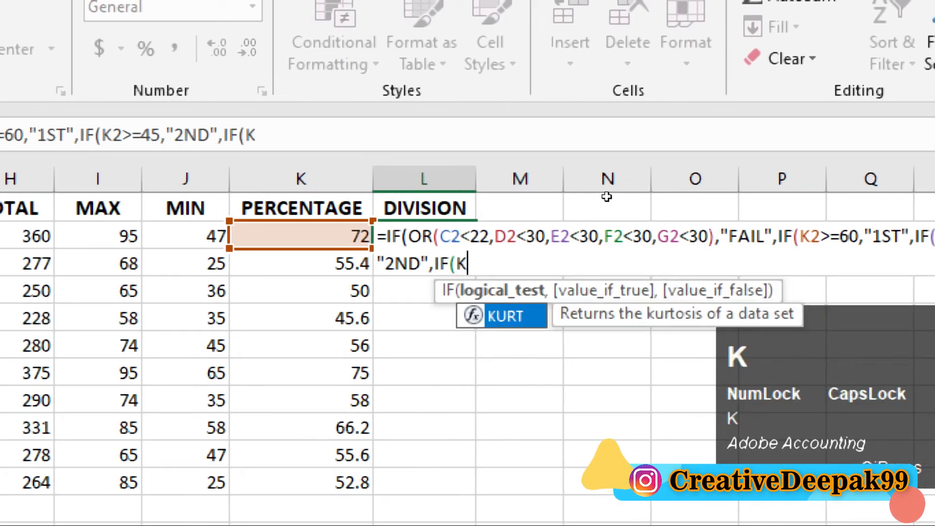
type("2")
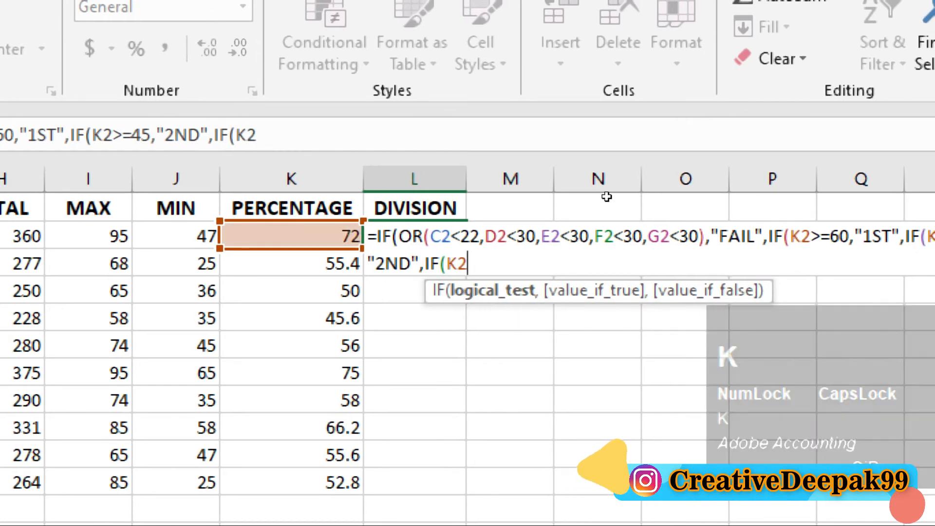
type(">=")
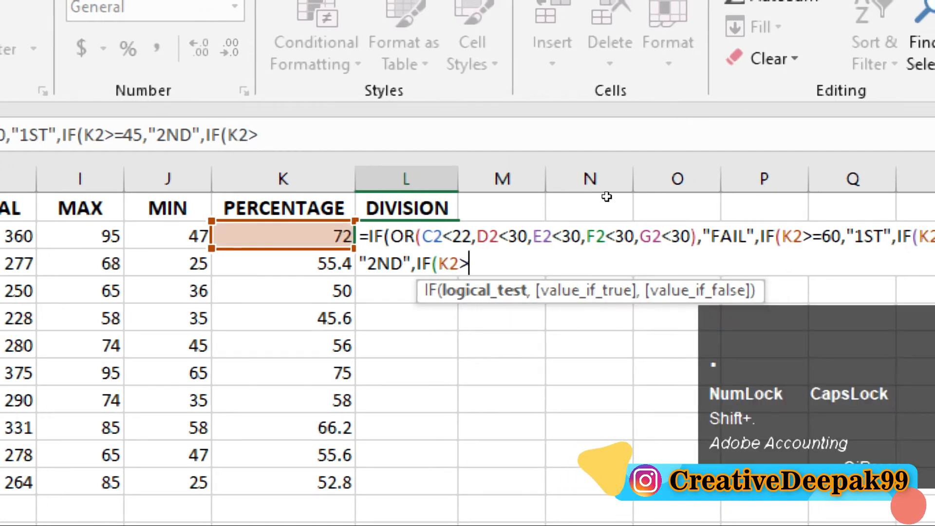
type("30")
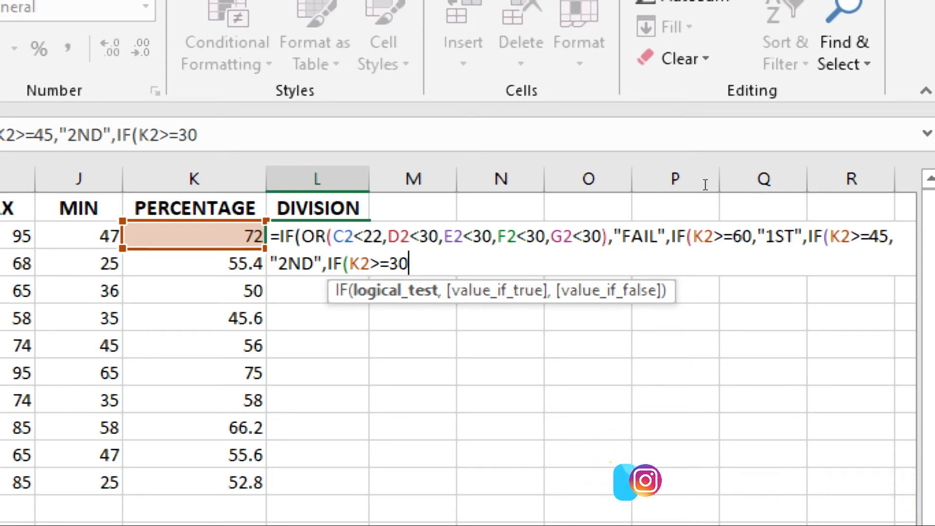
Add "3RD" as the result of the K2>=30 test, close all four open parentheses and enter the L2 formula.
type(",")
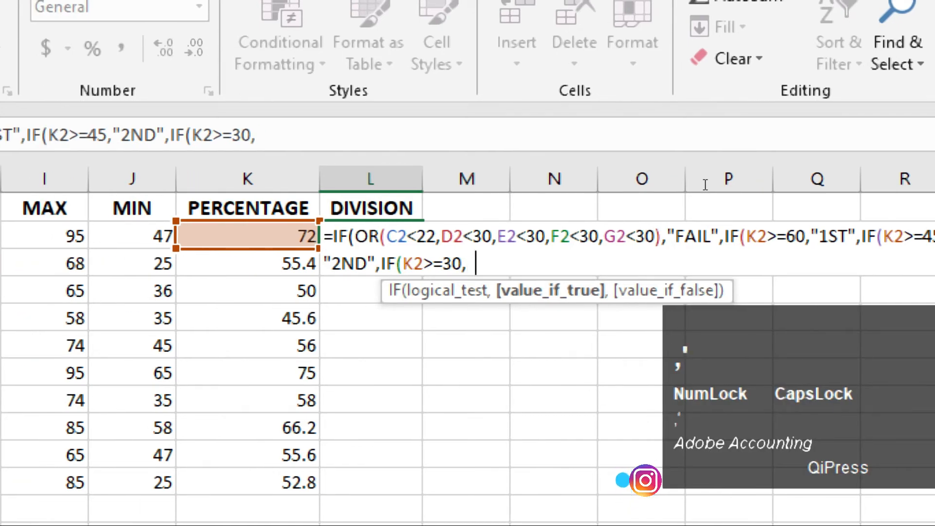
type("\"3RD")
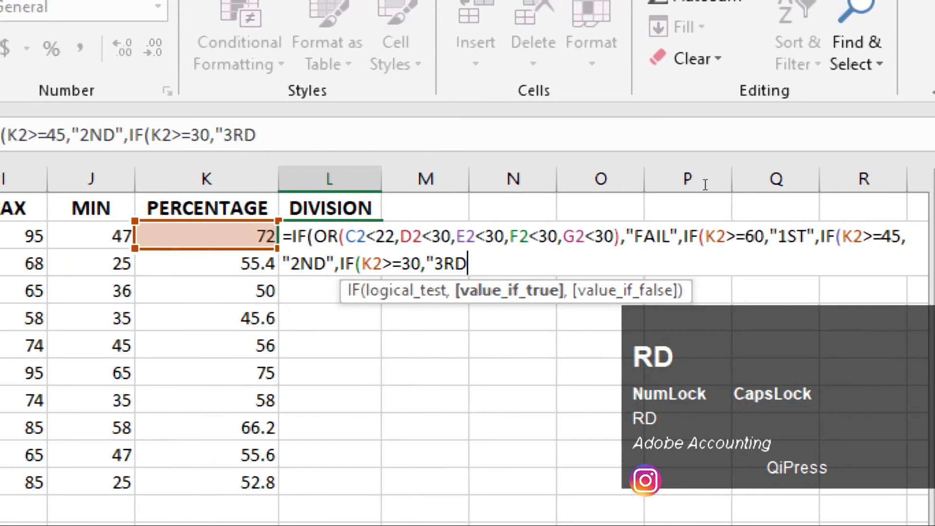
type("\"")
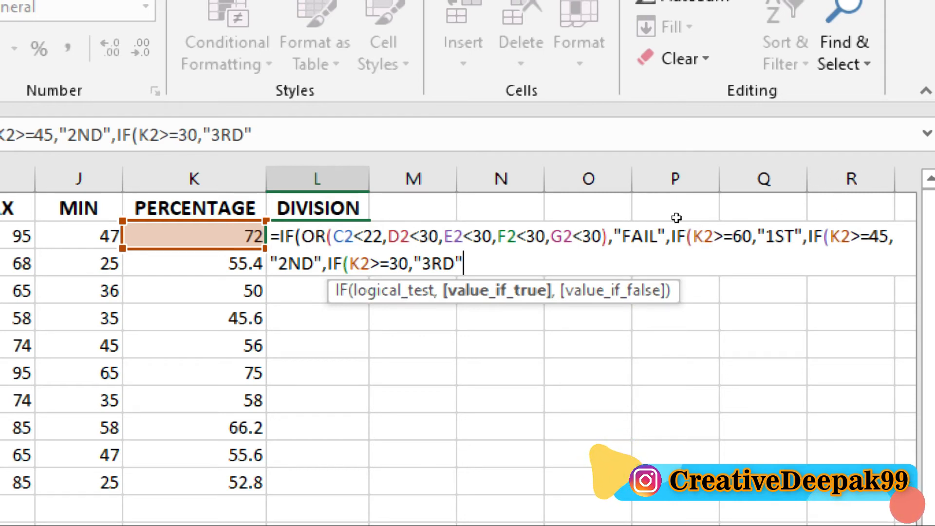
type("))")
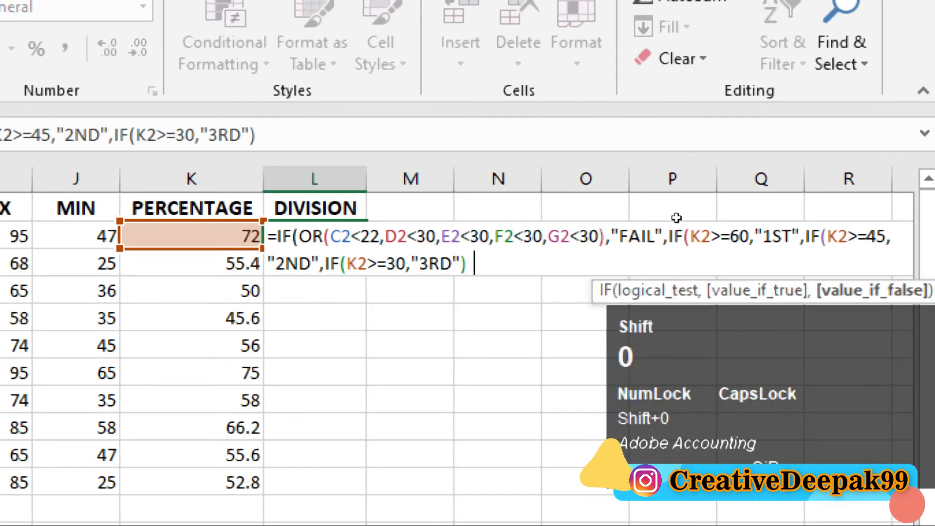
type("))")
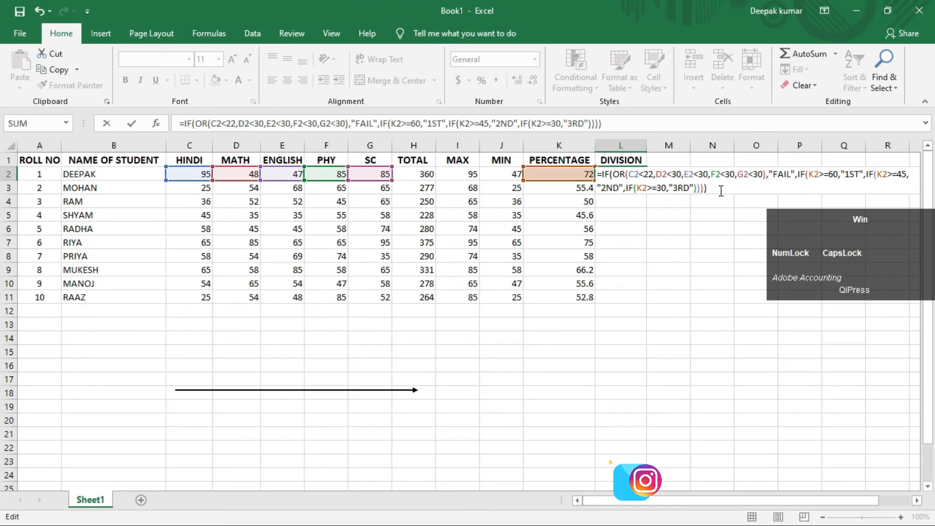
key("Return")
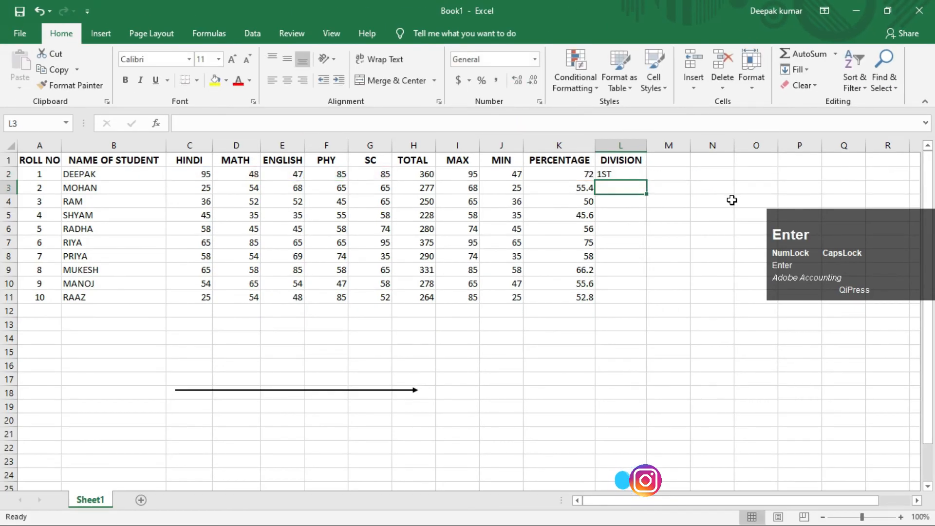
Fill the division formula from L2 down to L11 for all the students.
left_click(629, 176)
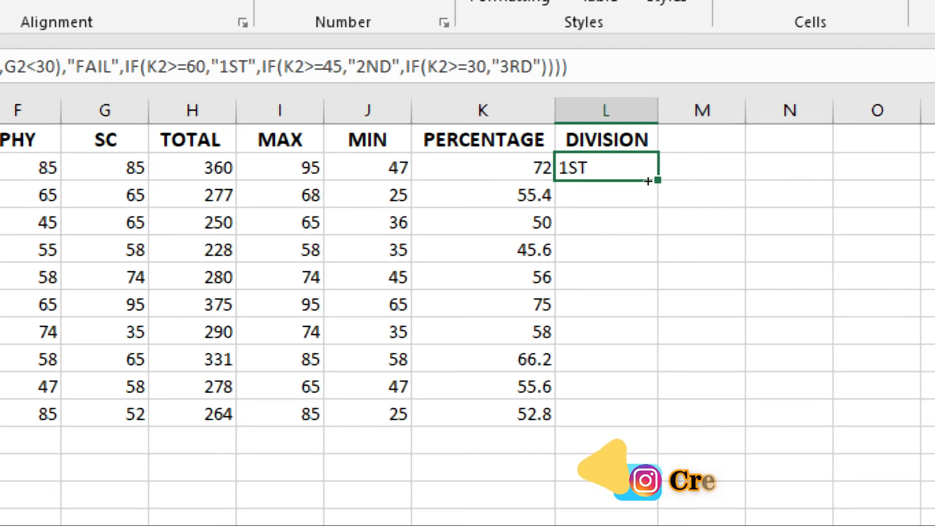
left_click_drag(648, 181, 648, 307)
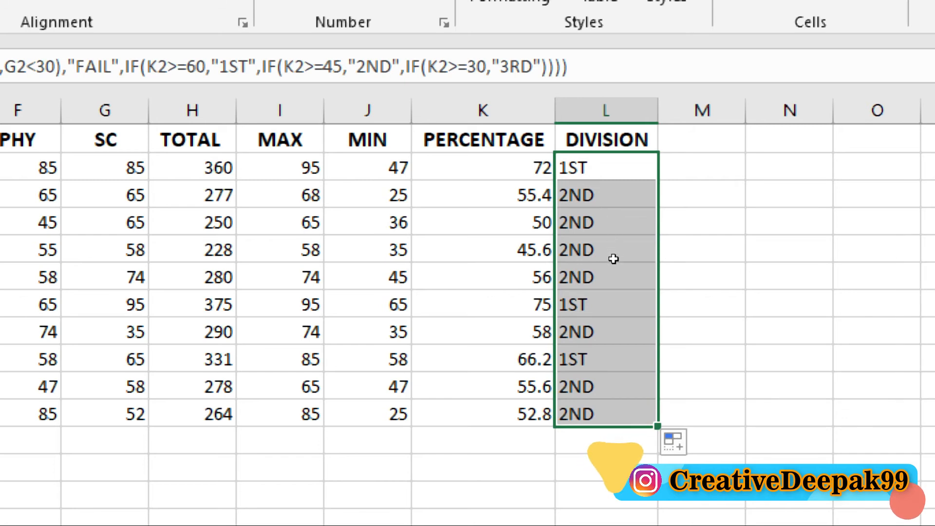
left_click(616, 295)
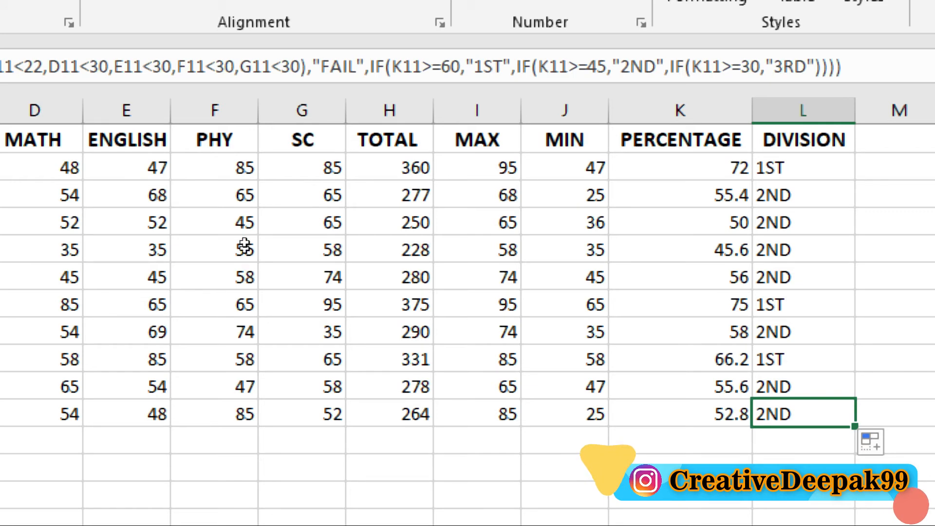
Set the MATH mark in D3 to 21 to test the fail condition.
left_click(244, 191)
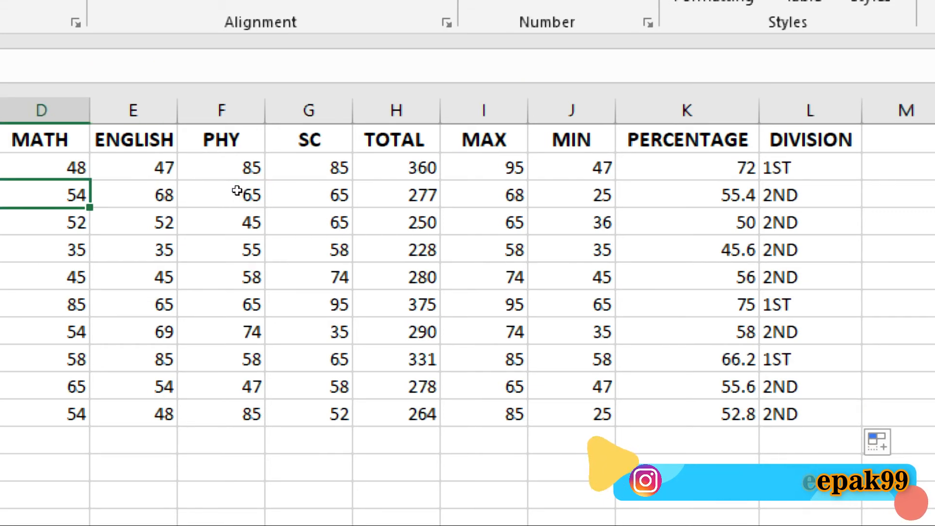
type("21")
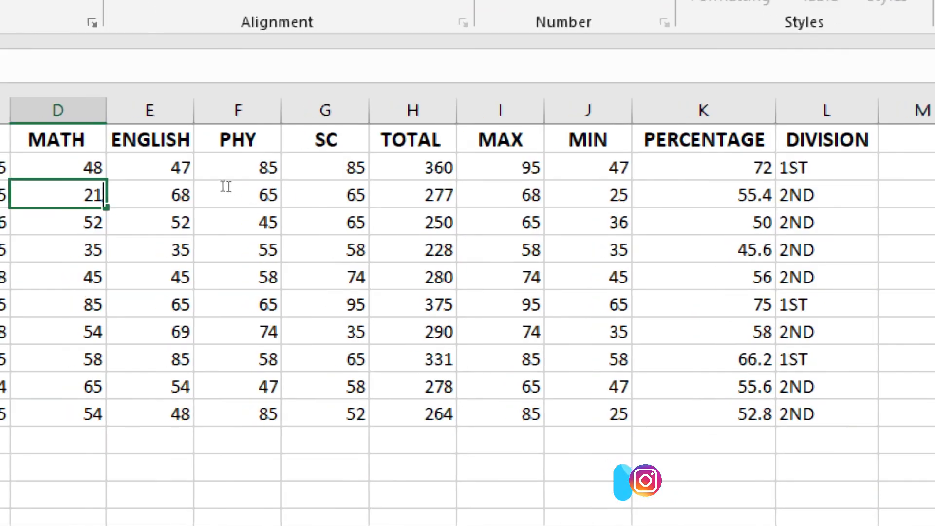
key("Return")
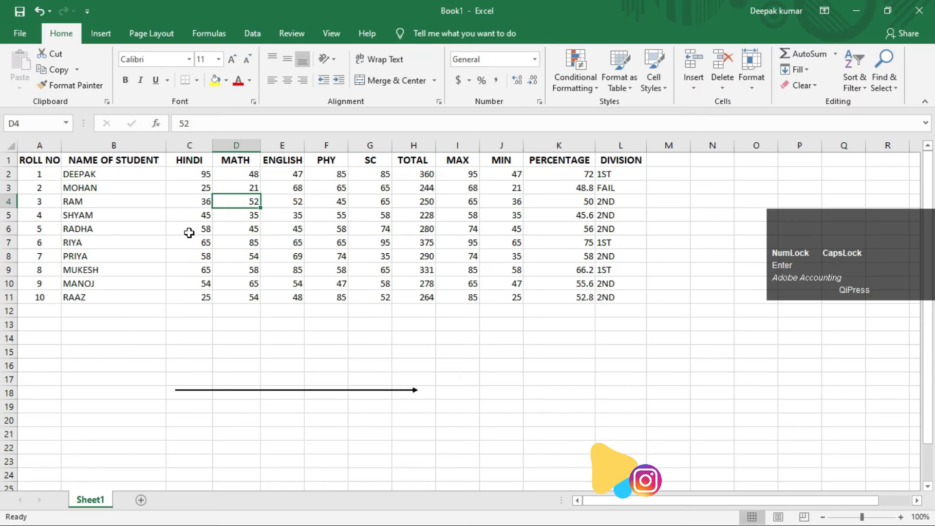
Examine row 3 from MATH to DIVISION using temporary red outlines around the row and its division result, and clear them.
key("ctrl+2")
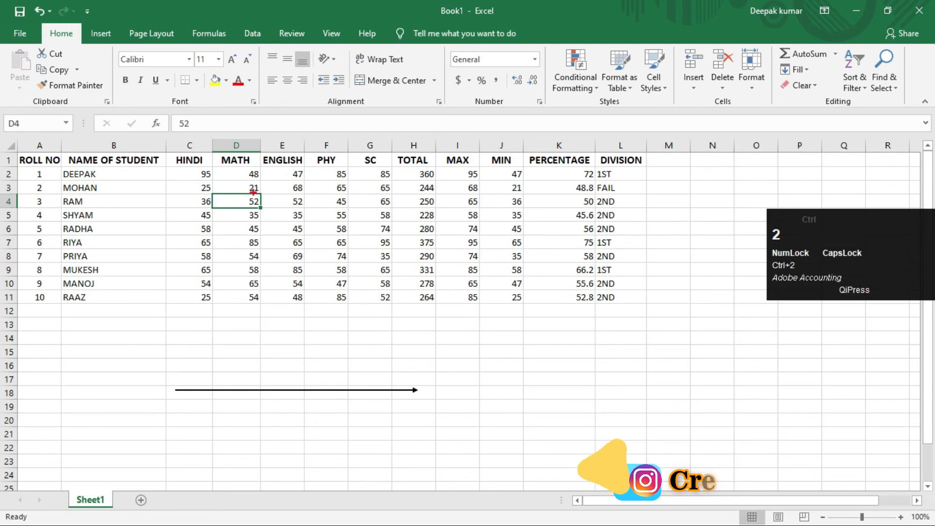
mouse_move(213, 179)
left_mouse_down()
mouse_move(256, 194)
mouse_move(625, 193)
left_mouse_up()
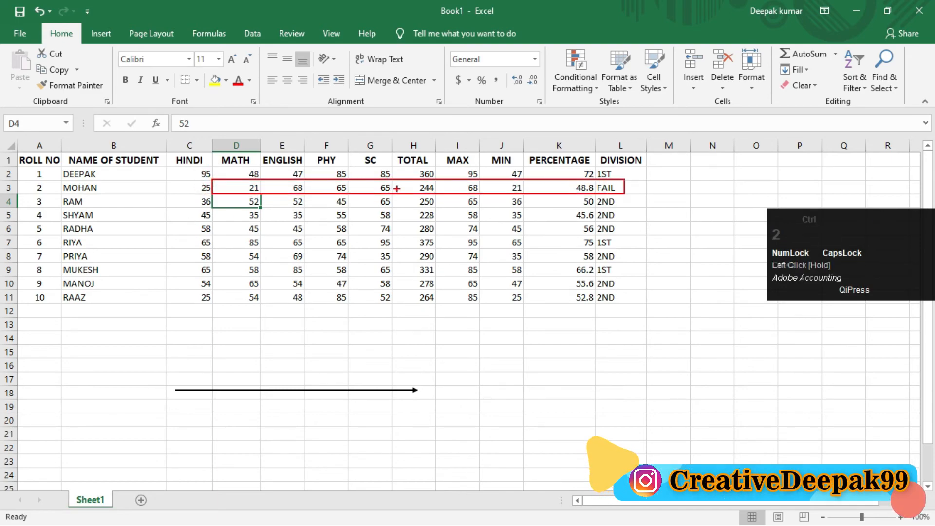
scroll(397, 188, "up", 1)
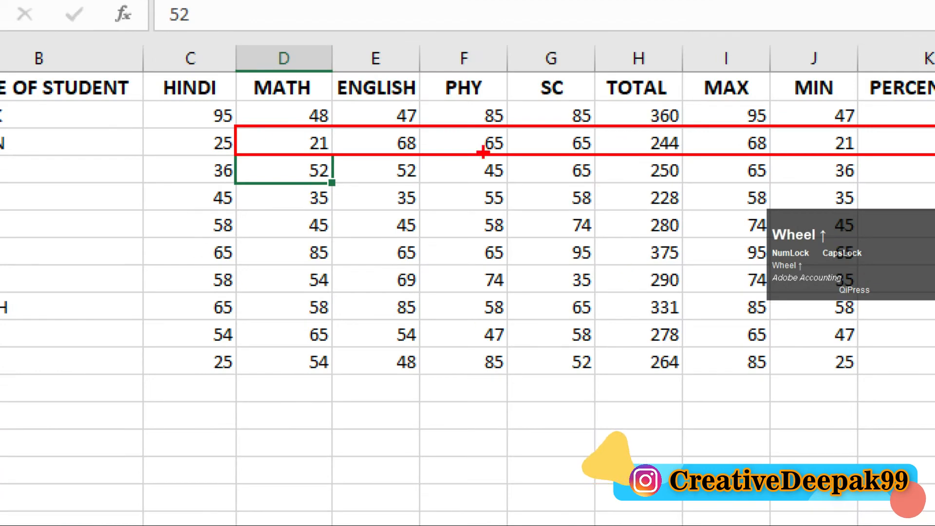
scroll(483, 153, "down", 1)
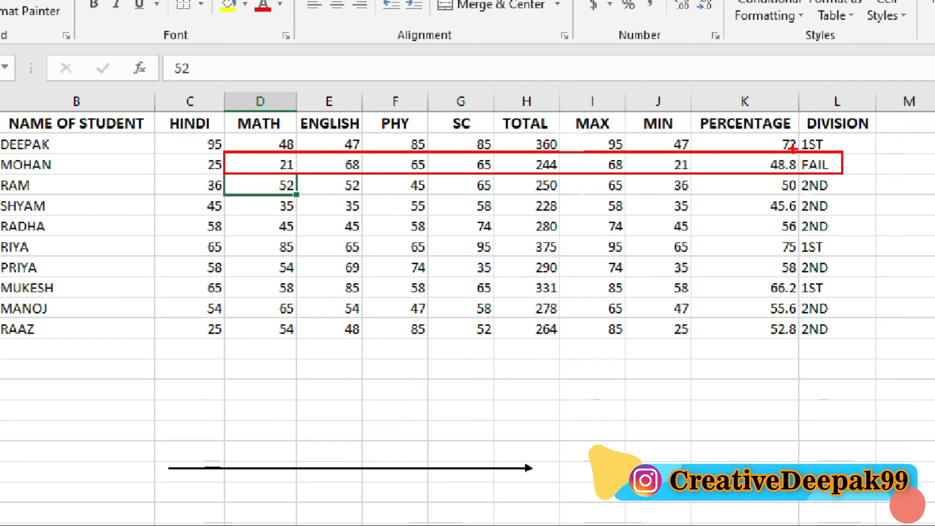
left_click_drag(792, 148, 871, 186)
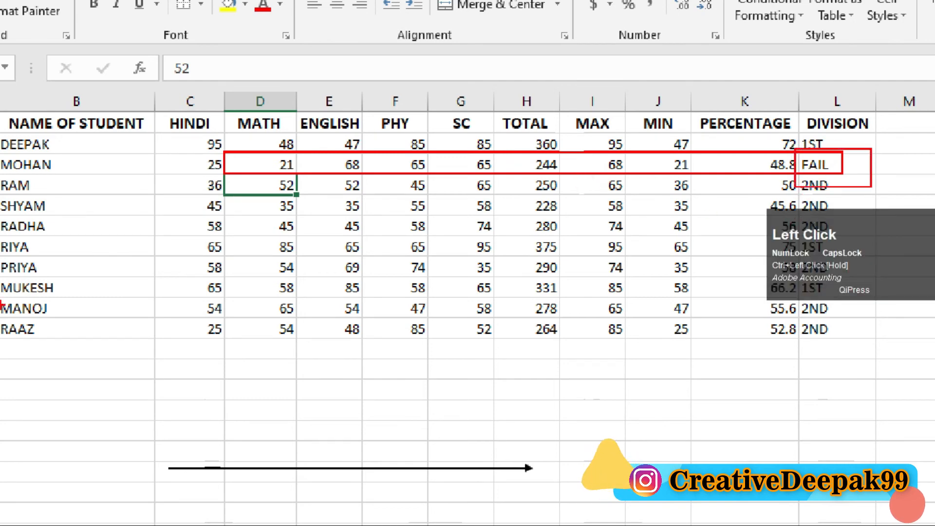
key("Escape")
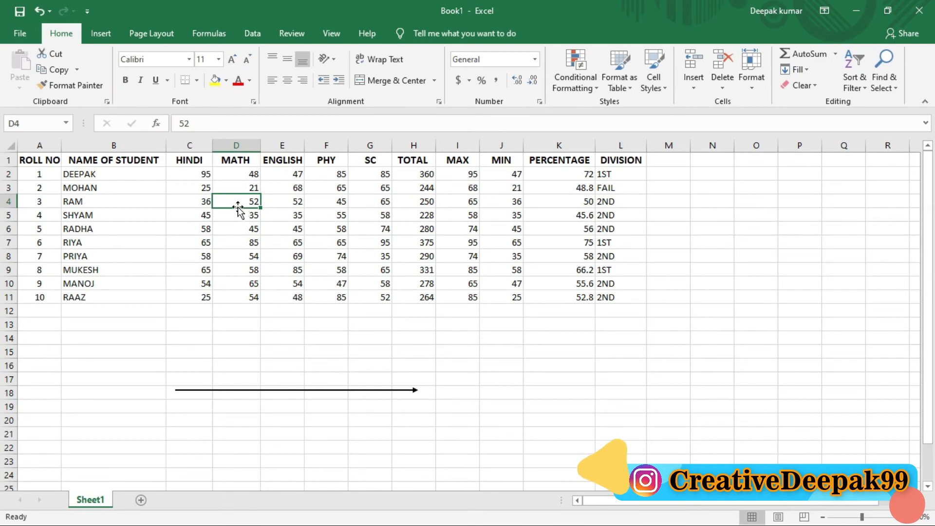
Set the MATH mark in D3 to 55.
left_click(241, 189)
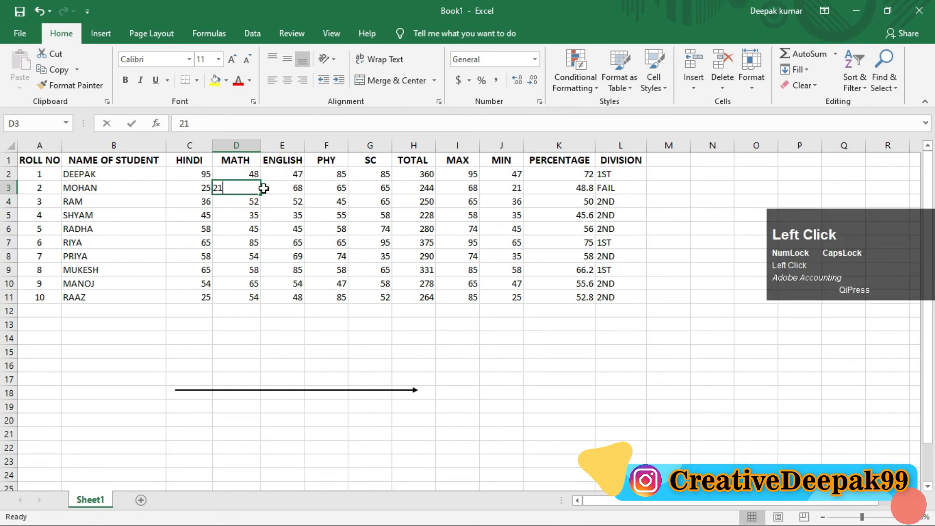
key("BackSpace")
key("BackSpace")
type("55")
key("Return")
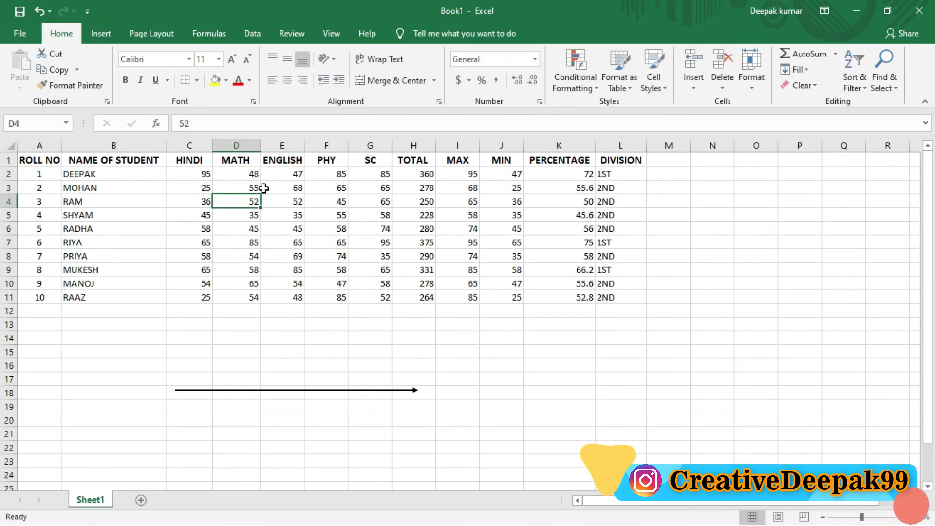
Review the recalculated row 3 with a temporary red outline from the MATH mark through the division, and clear it.
key("Up")
key("Left")
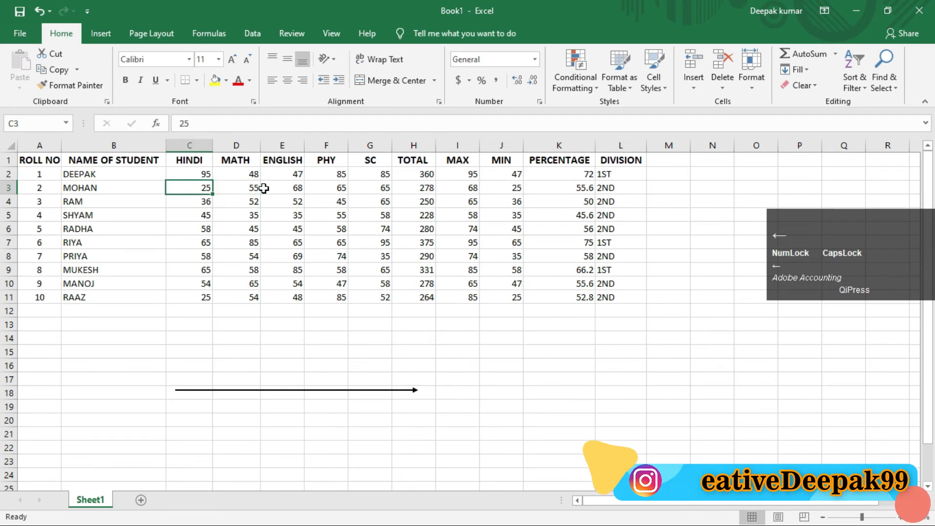
key("ctrl+2")
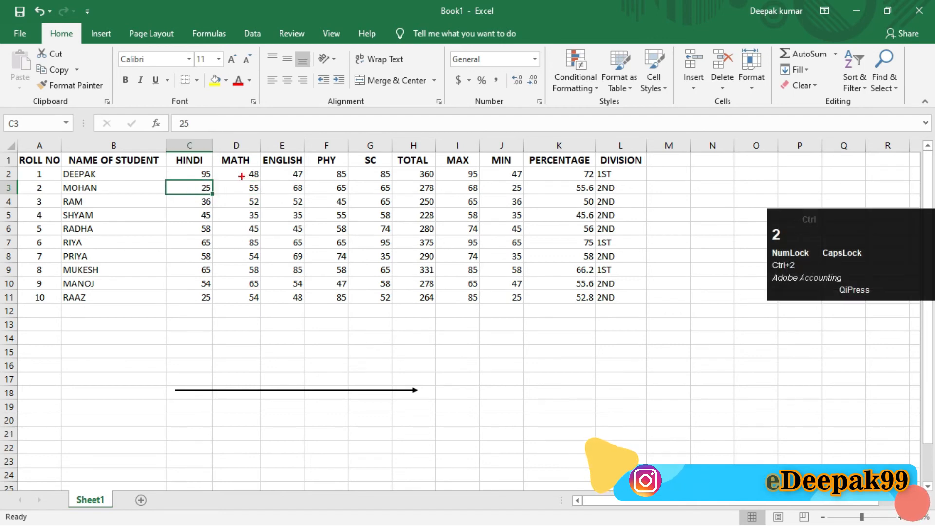
mouse_move(231, 181)
left_mouse_down()
mouse_move(421, 197)
mouse_move(633, 196)
left_mouse_up()
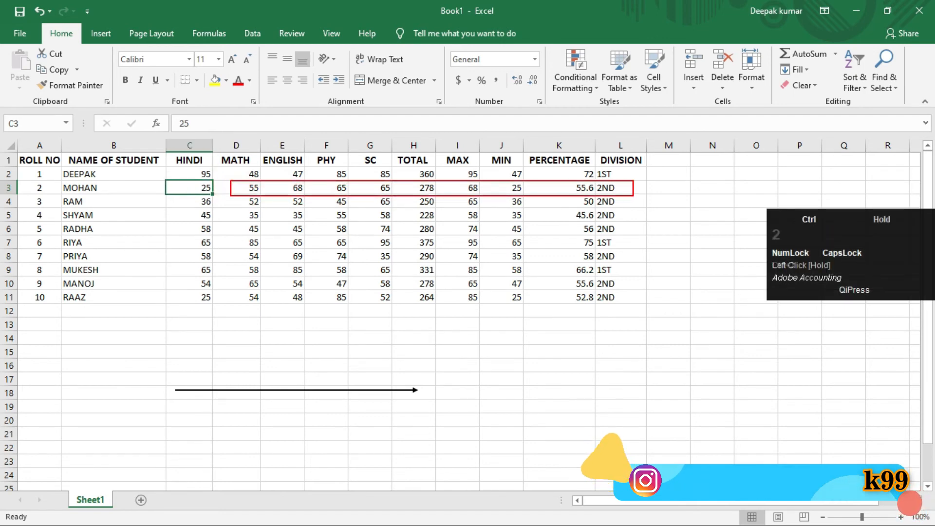
scroll(258, 190, "up", 2)
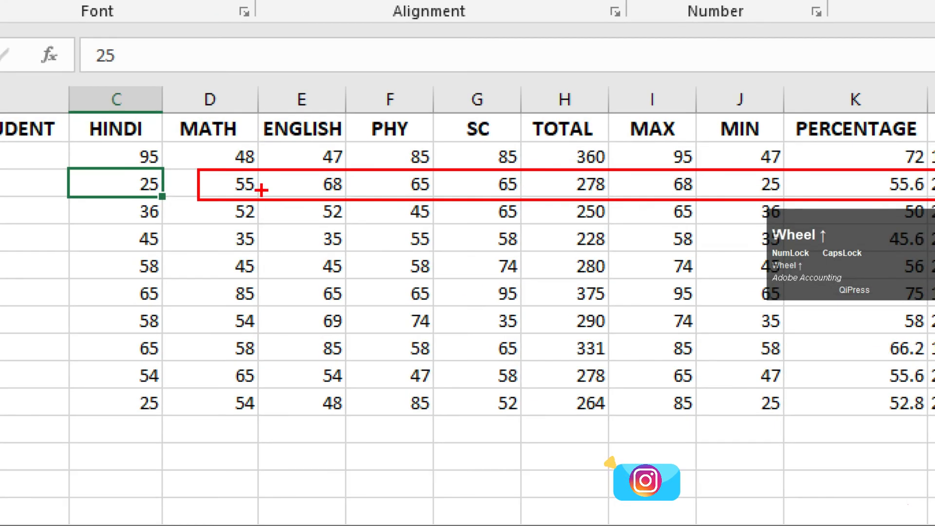
scroll(275, 198, "down", 1)
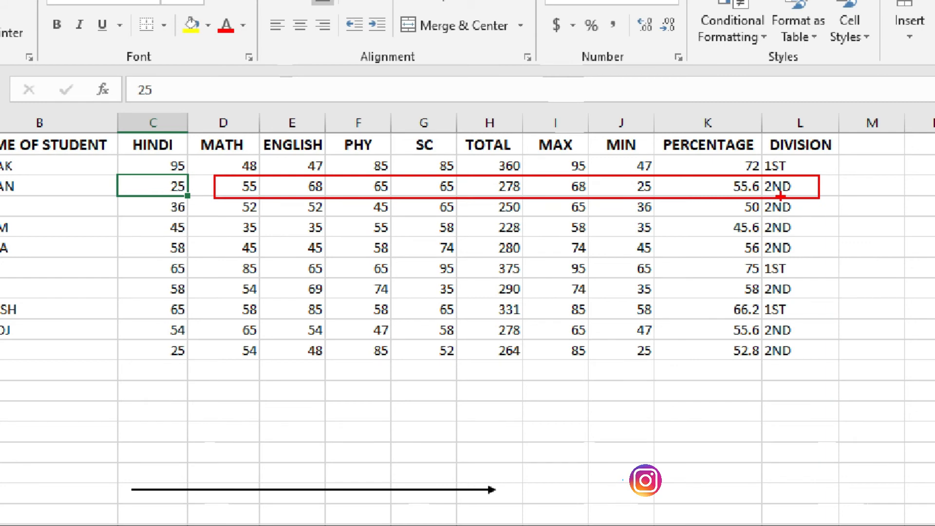
key("Escape")
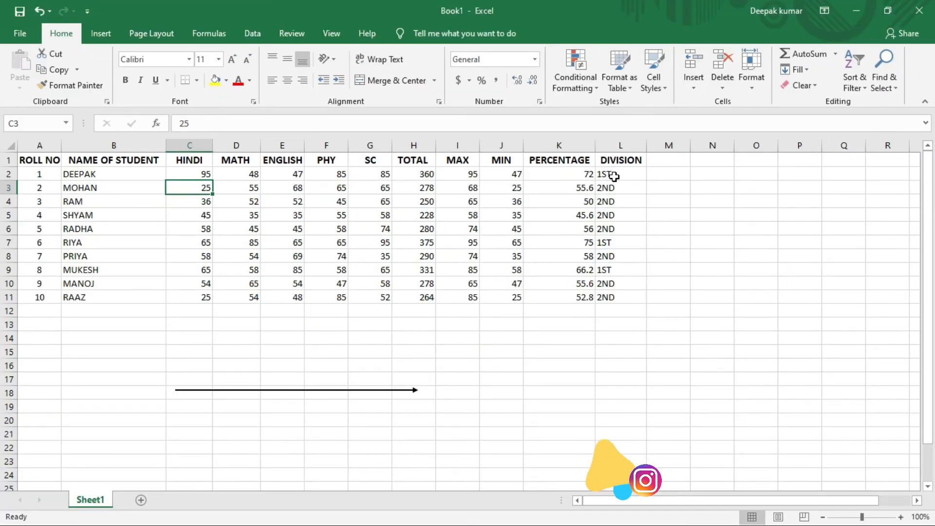
Review the complete nested IF(OR()) formula of L2 with a temporary red outline around it.
left_click(613, 176)
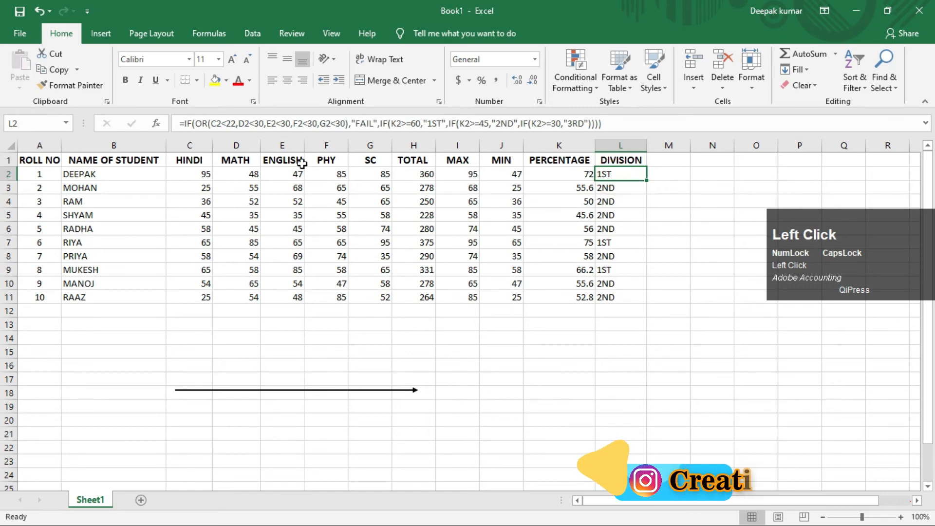
key("ctrl+2")
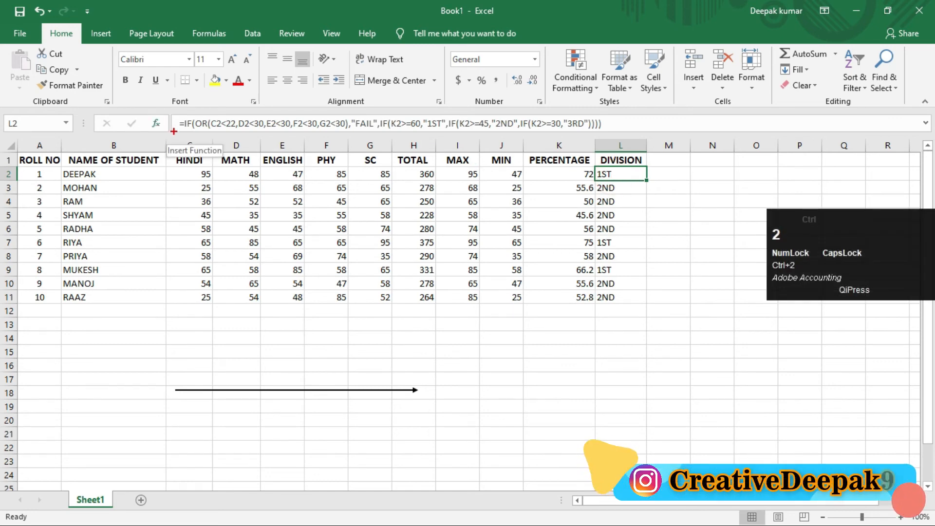
mouse_move(170, 115)
left_mouse_down()
mouse_move(407, 132)
mouse_move(602, 132)
left_mouse_up()
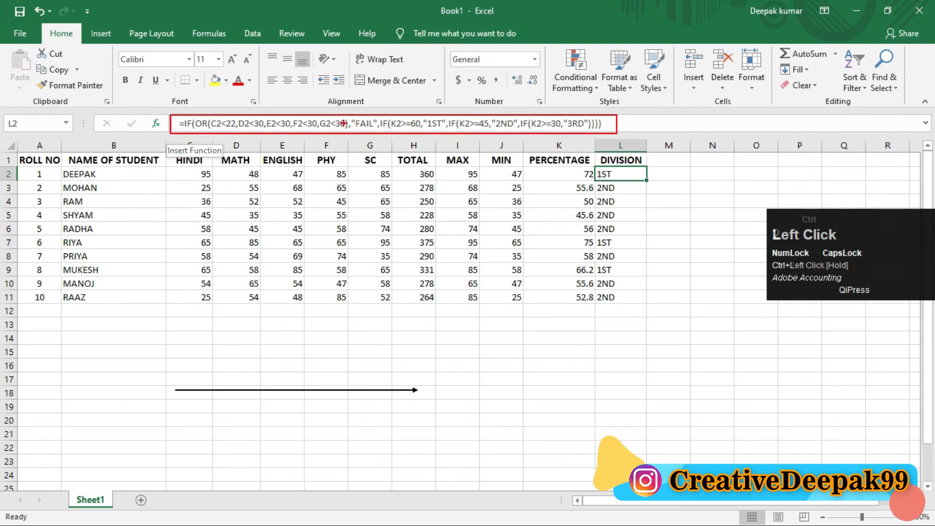
key("2")
scroll(343, 123, "down", 3)
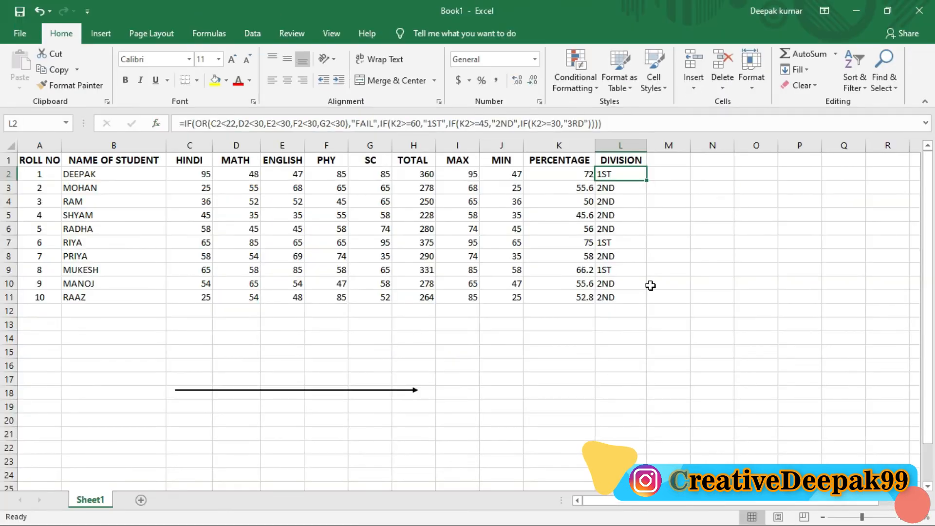
Add a RANK column heading in M1 beside DIVISION.
left_click(659, 160)
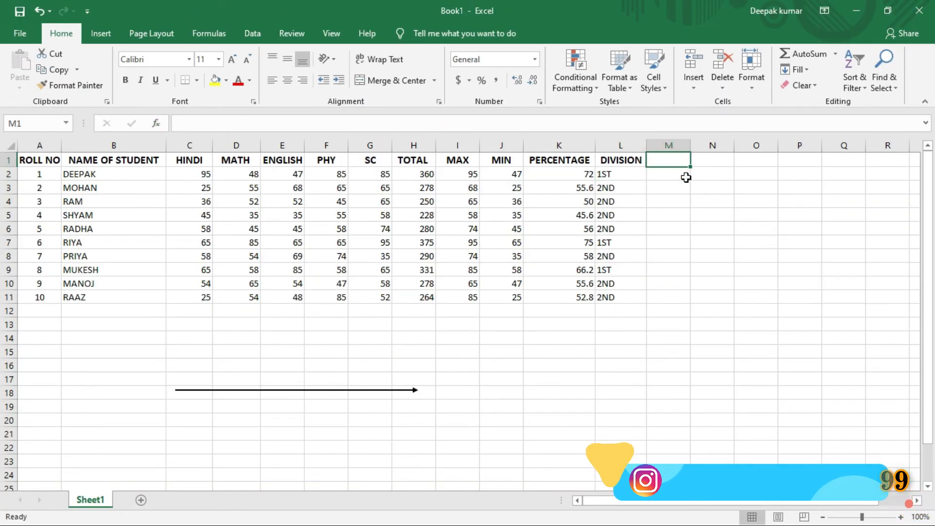
type("RA")
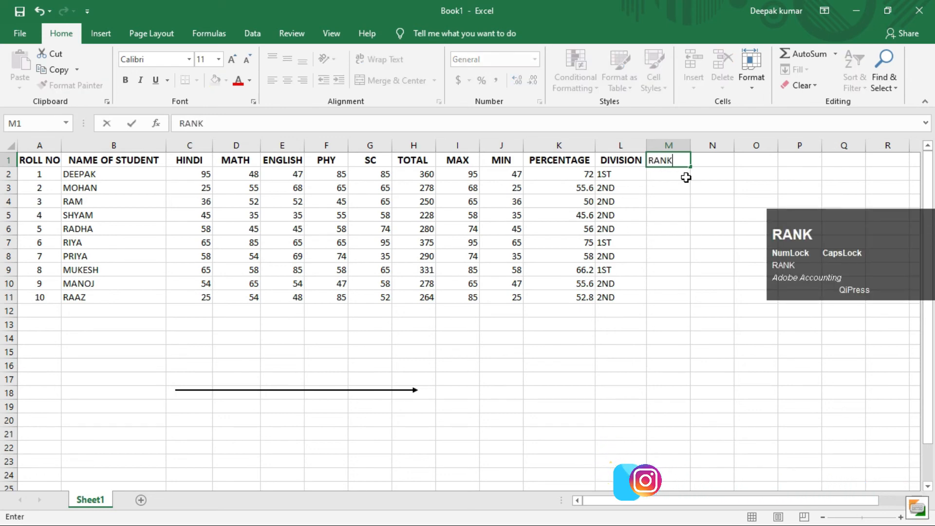
type("NK")
key("Return")
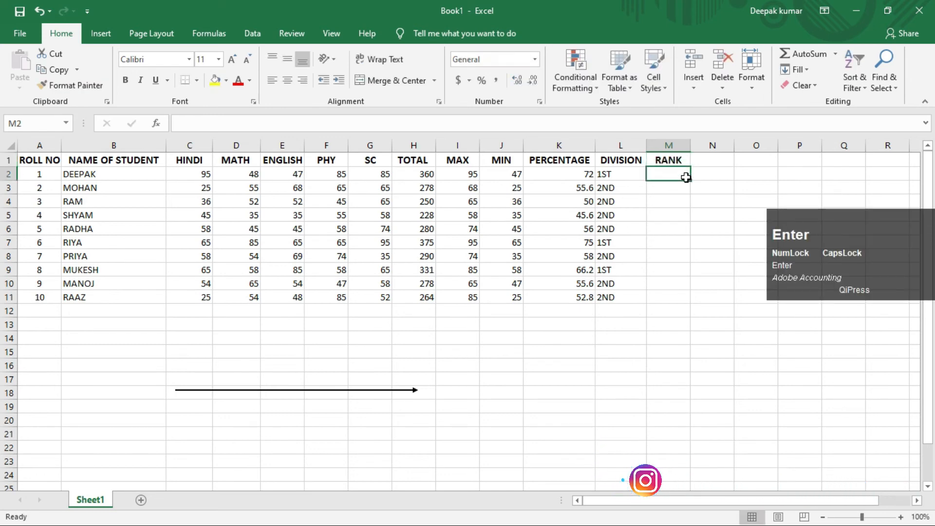
Begin a RANK formula in M2 with the first student's total in H2 as the number argument.
left_click(669, 181)
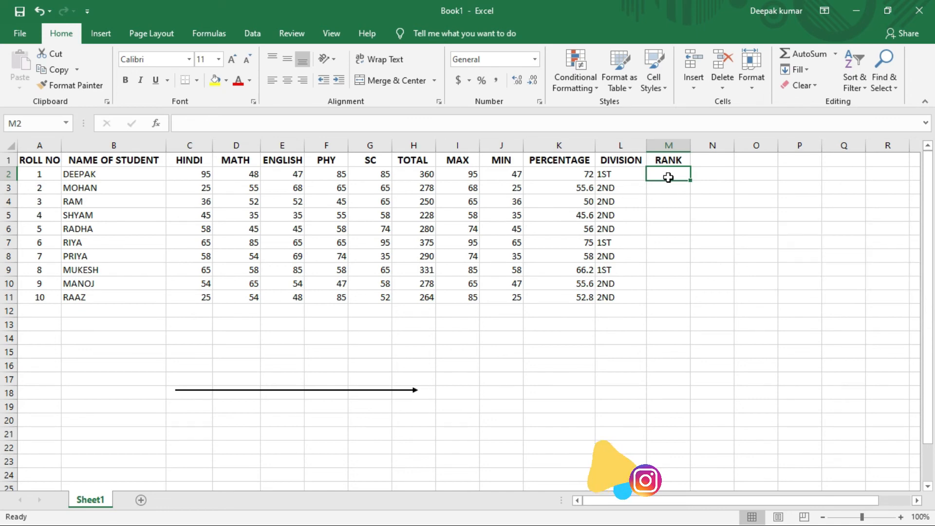
type("=")
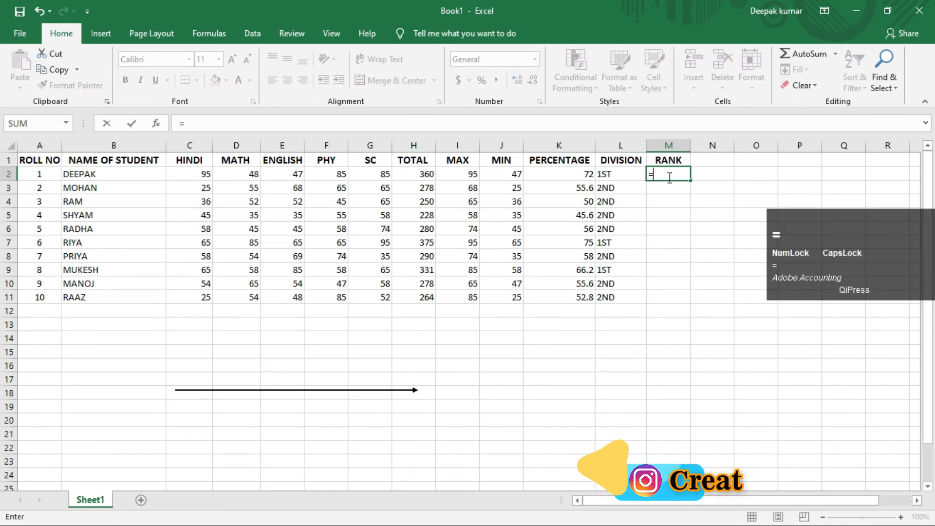
type("RANK")
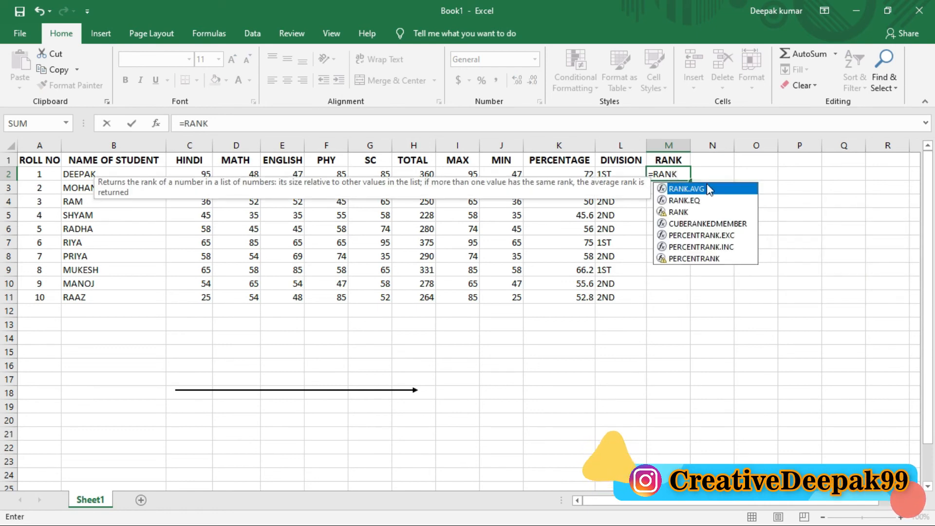
type("(")
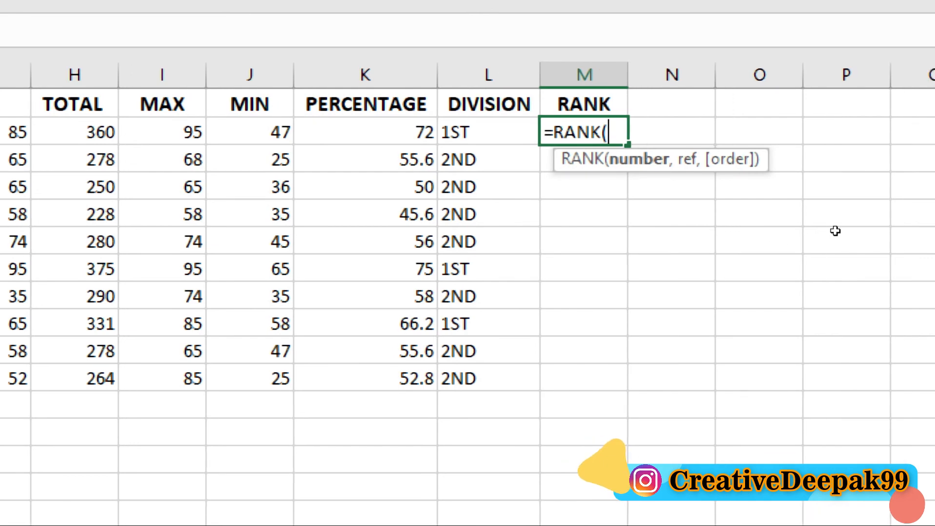
left_click(675, 175)
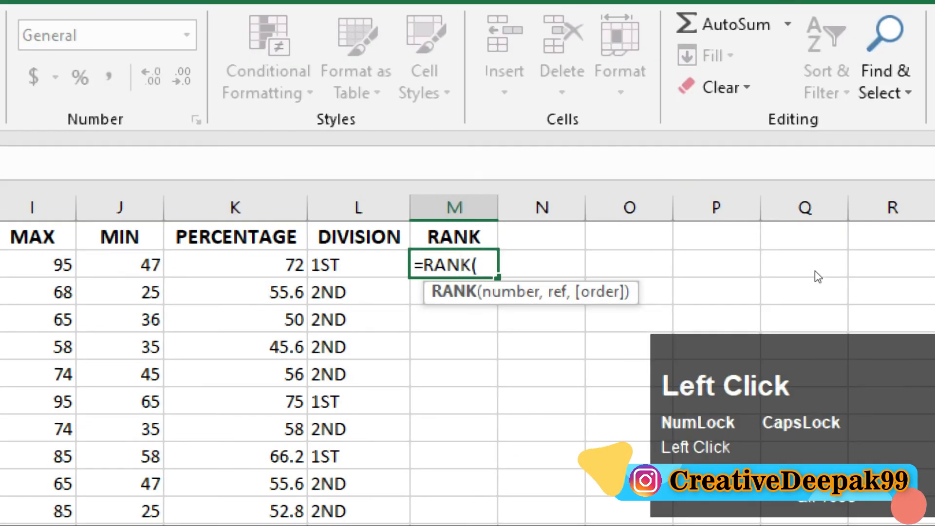
left_click(834, 255)
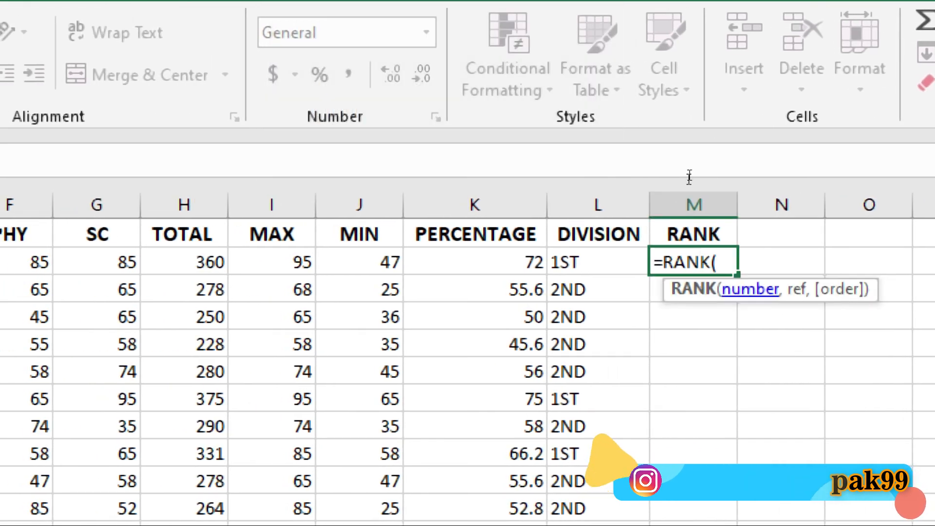
left_click(683, 173)
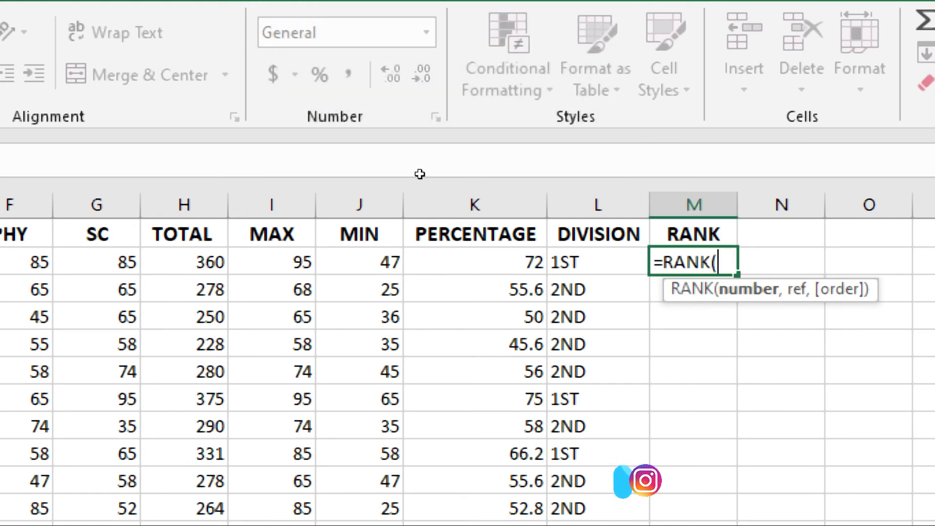
left_click(420, 174)
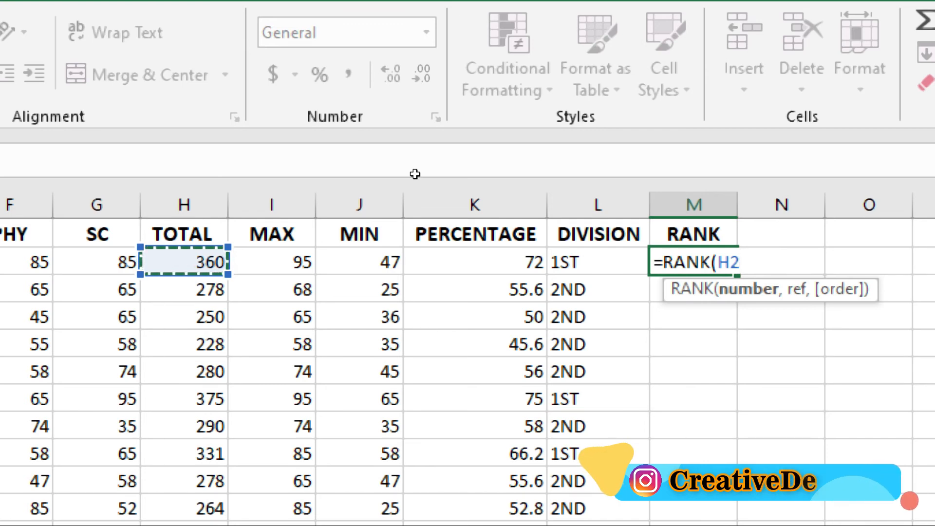
Set the formula's ref argument to the whole TOTAL range as the absolute reference $H$2:$H$11.
type(",")
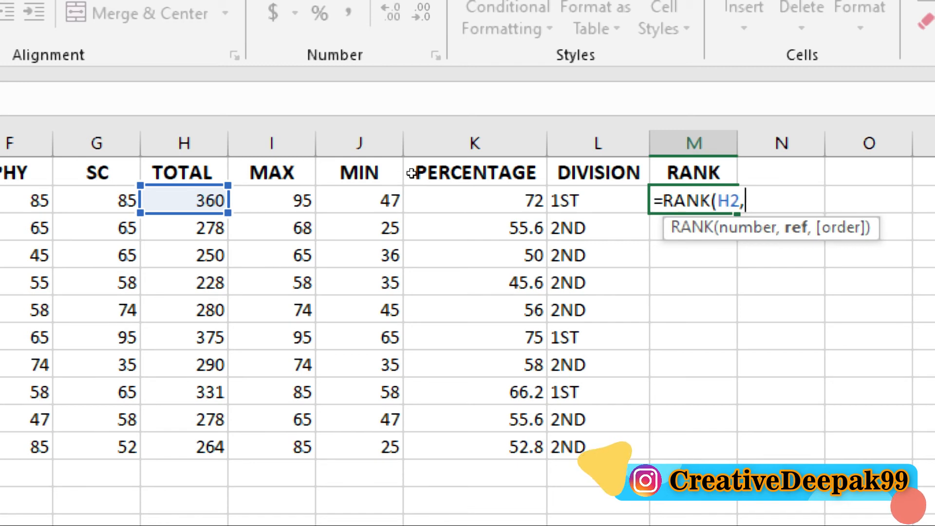
left_click_drag(412, 173, 422, 306)
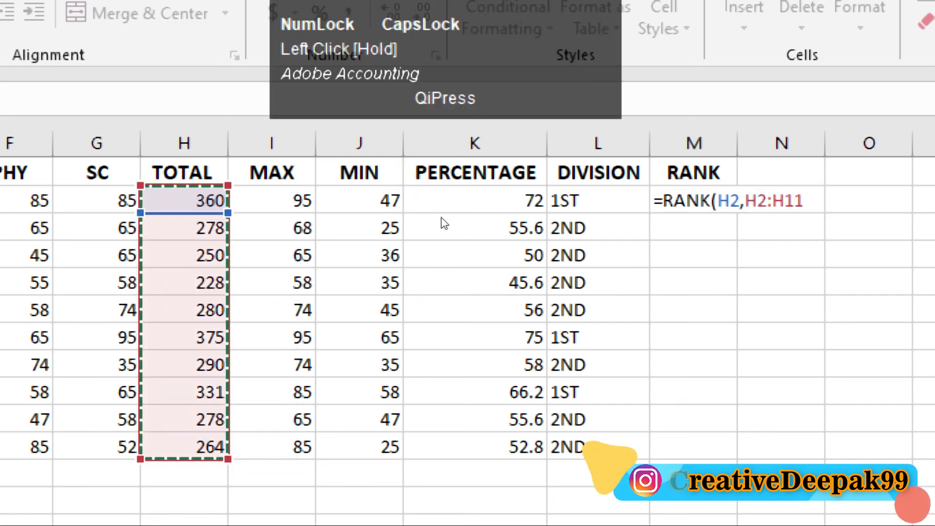
left_click(692, 179)
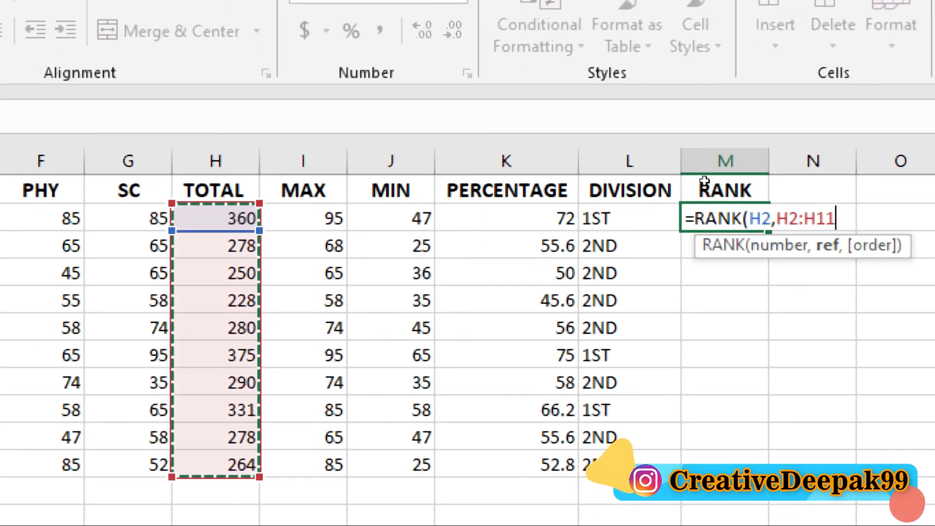
key("F4")
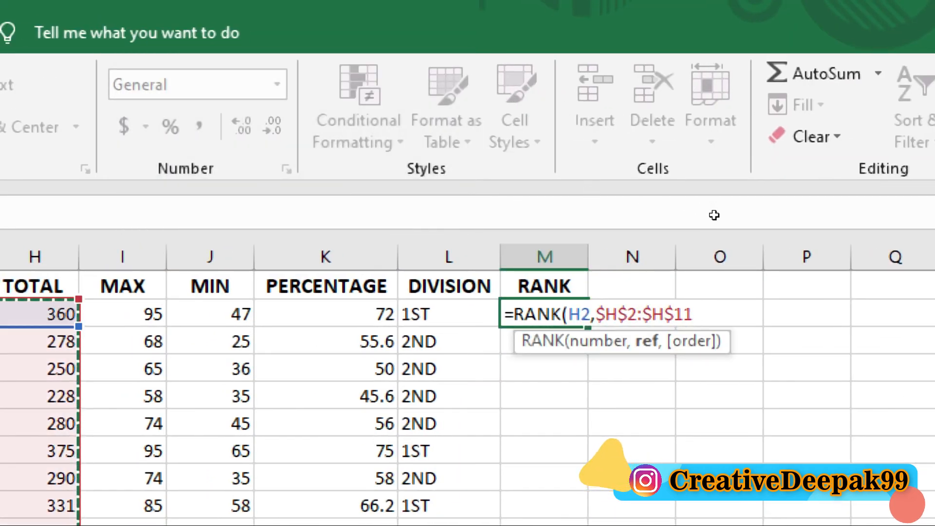
Complete the M2 formula with descending order 0 and enter it as =RANK(H2,$H$2:$H$11,0).
type(",")
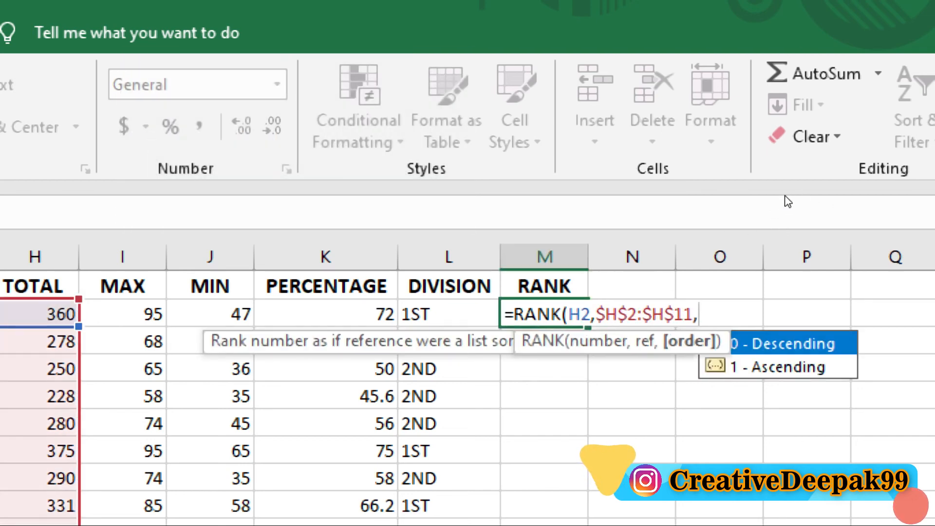
type("0")
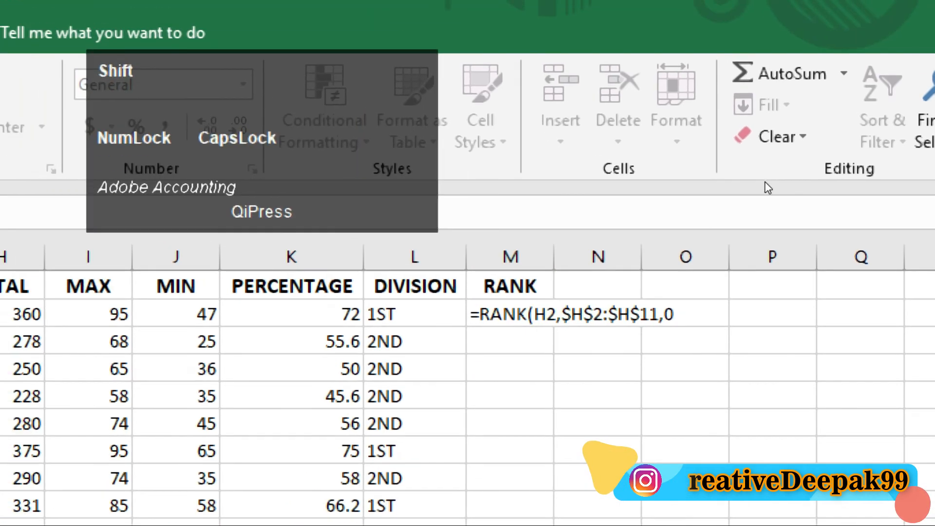
type(")")
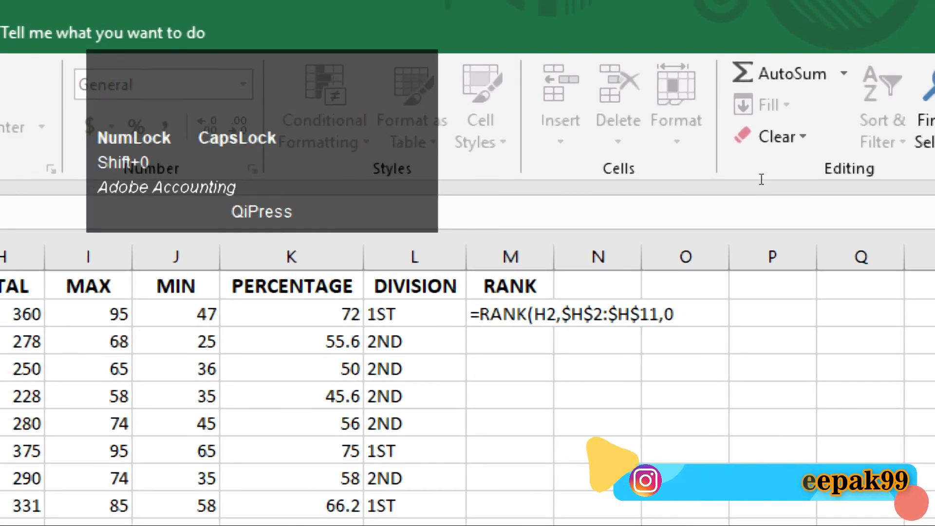
left_click(749, 174)
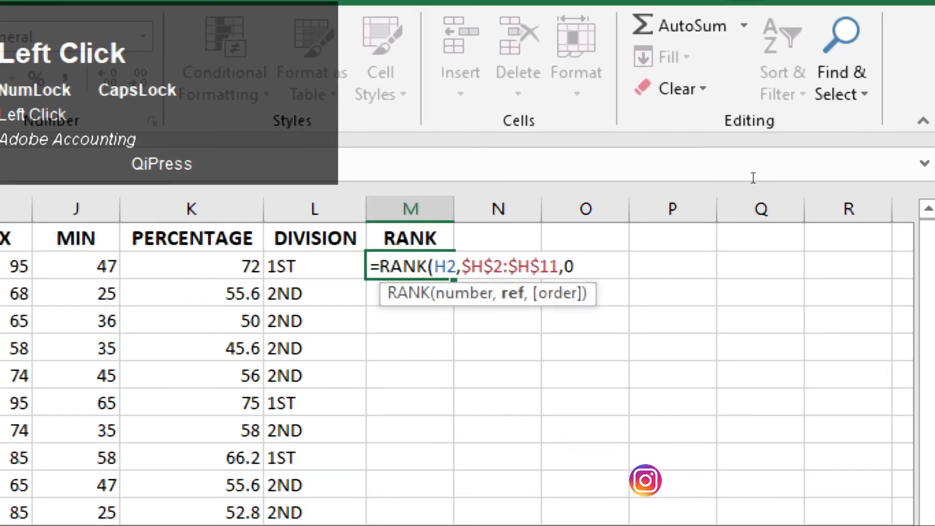
type(")")
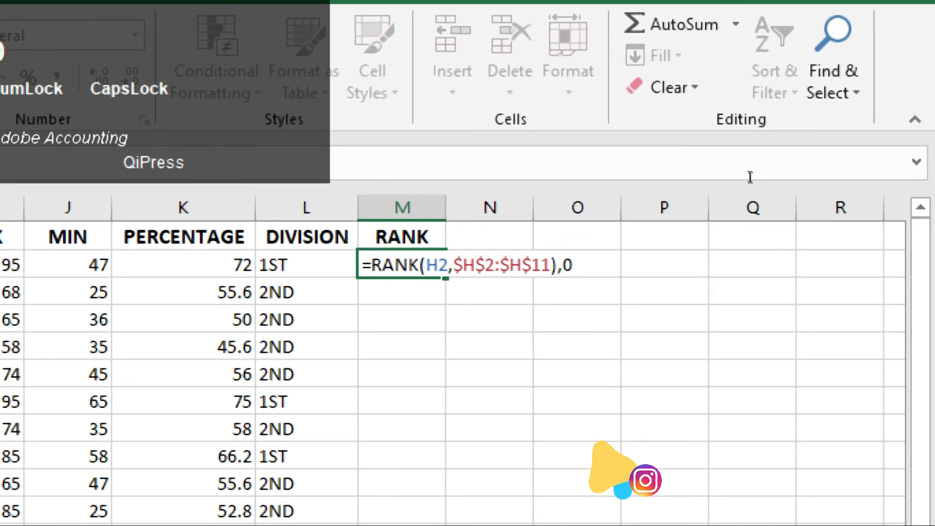
key("BackSpace")
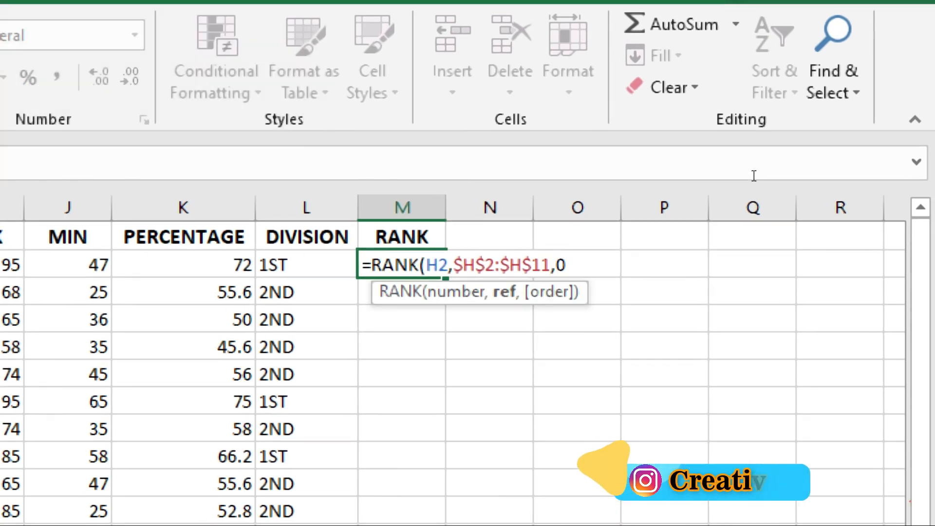
left_click(752, 173)
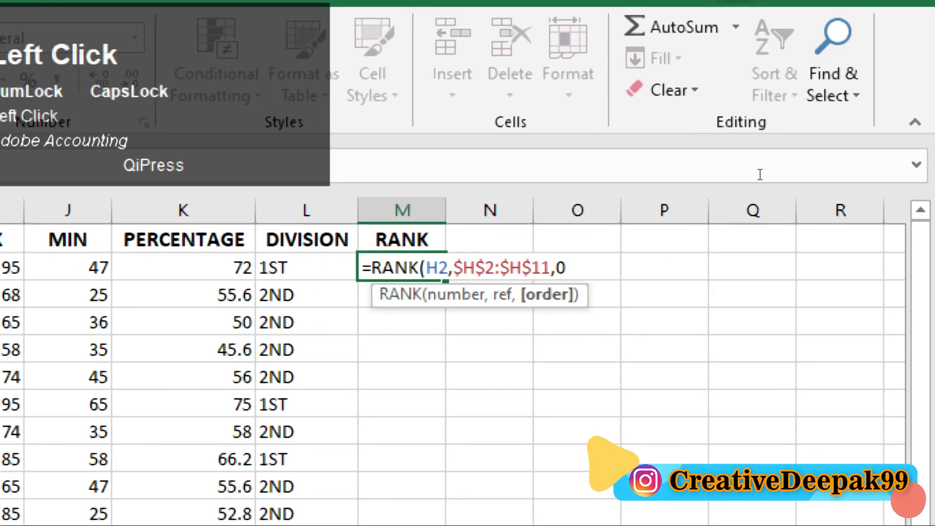
type(")")
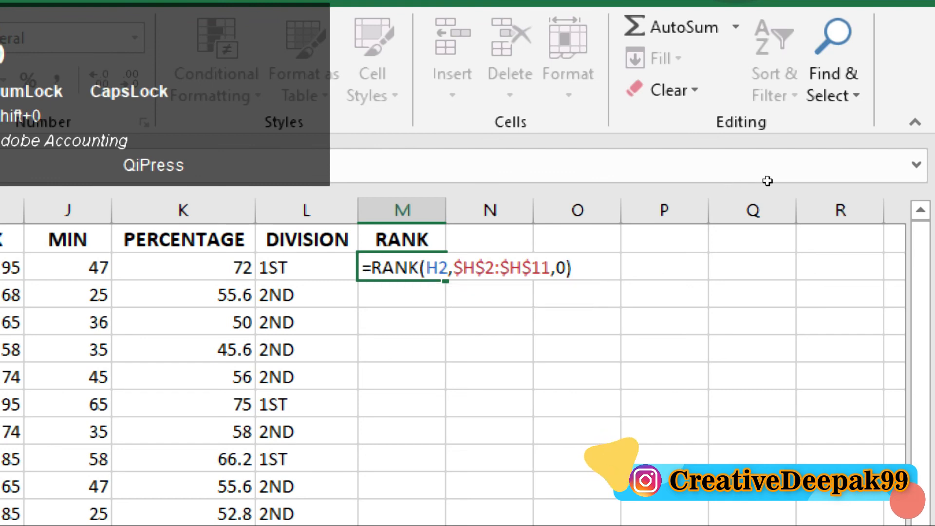
key("Return")
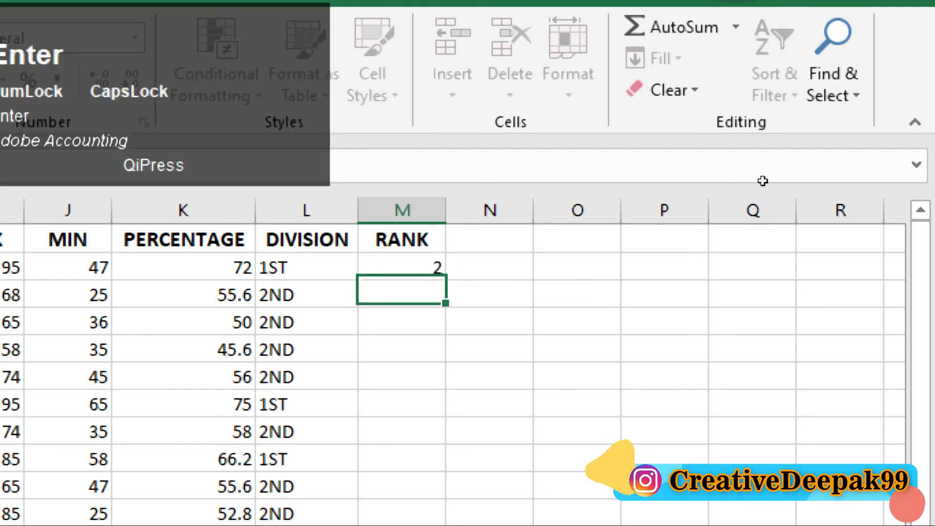
Fill the RANK formula from M2 down to M11 for all ten students.
left_click(669, 174)
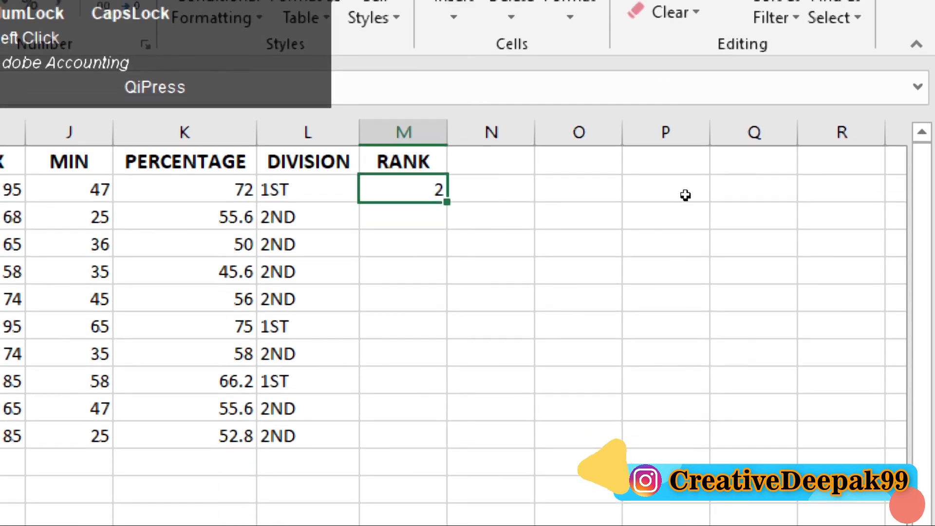
left_click_drag(689, 186, 689, 303)
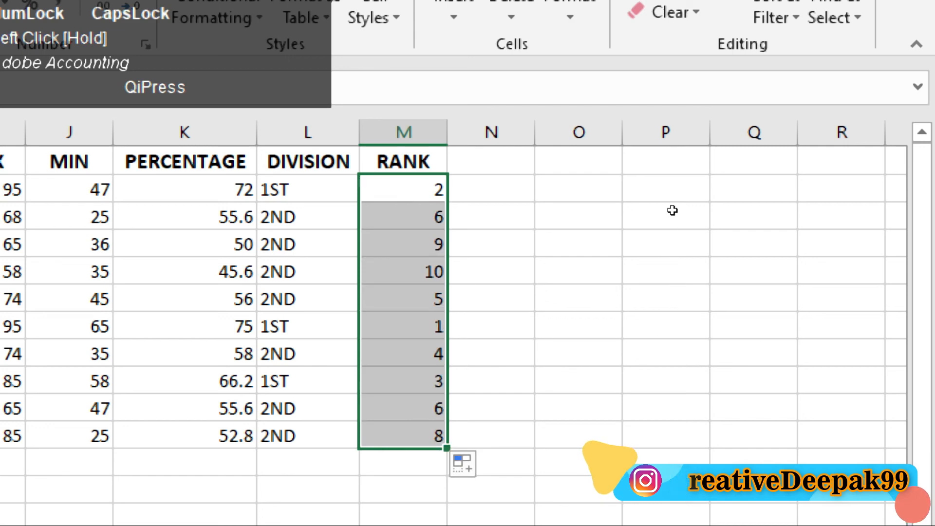
left_click(665, 175)
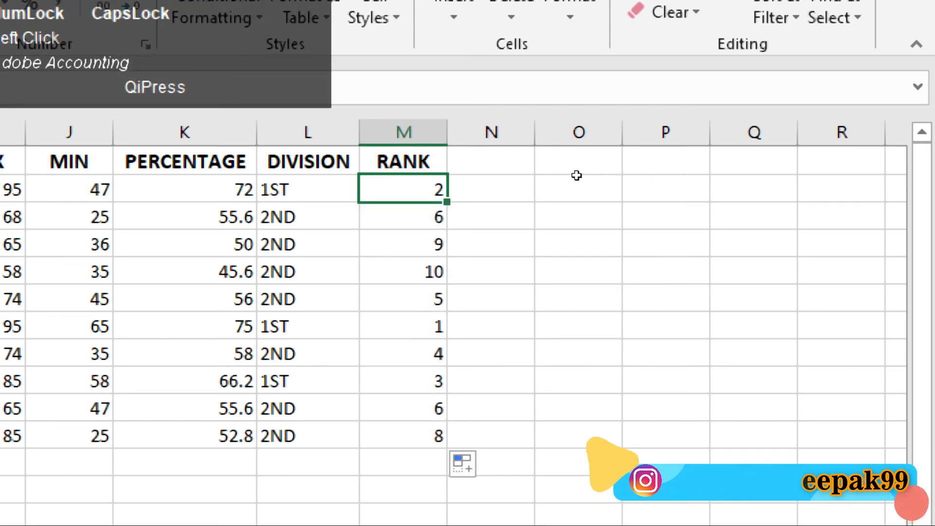
Compare the first student's total in H2 with the rank in M2.
key("Left")
key("Left")
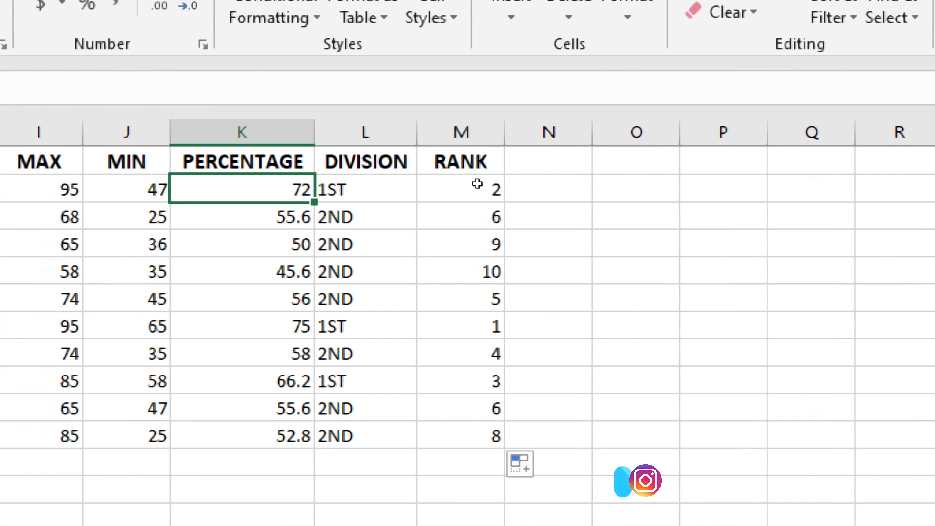
key("Left")
key("Left")
key("Left")
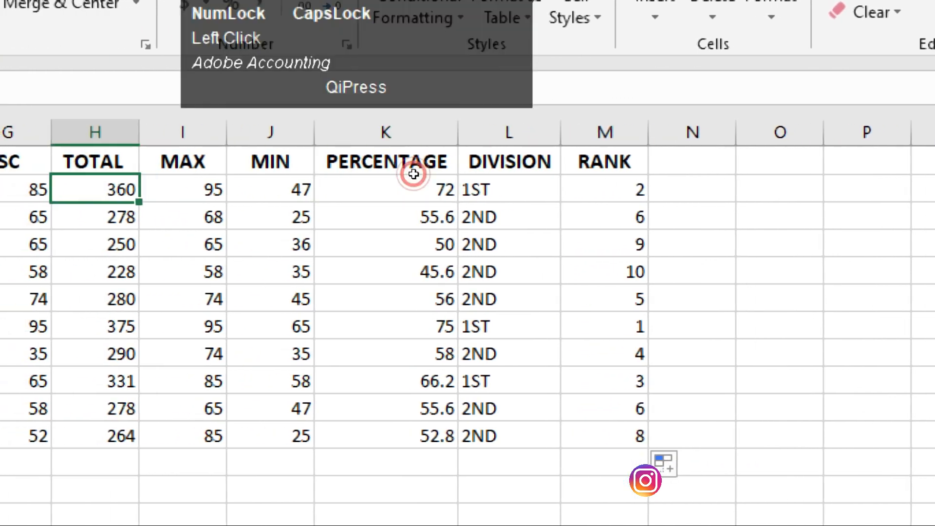
key("Right")
key("Right")
key("Right")
key("Right")
key("Right")
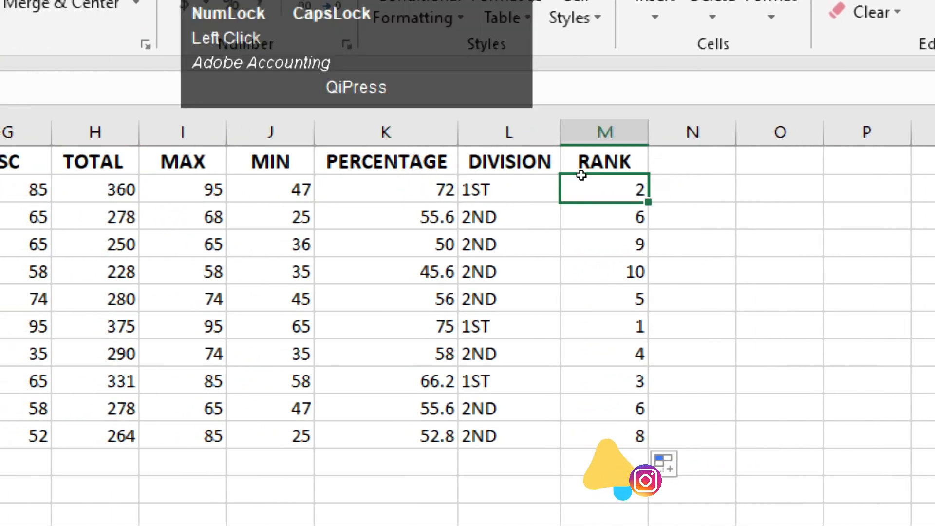
key("Left")
key("Left")
key("Left")
key("Left")
key("Left")
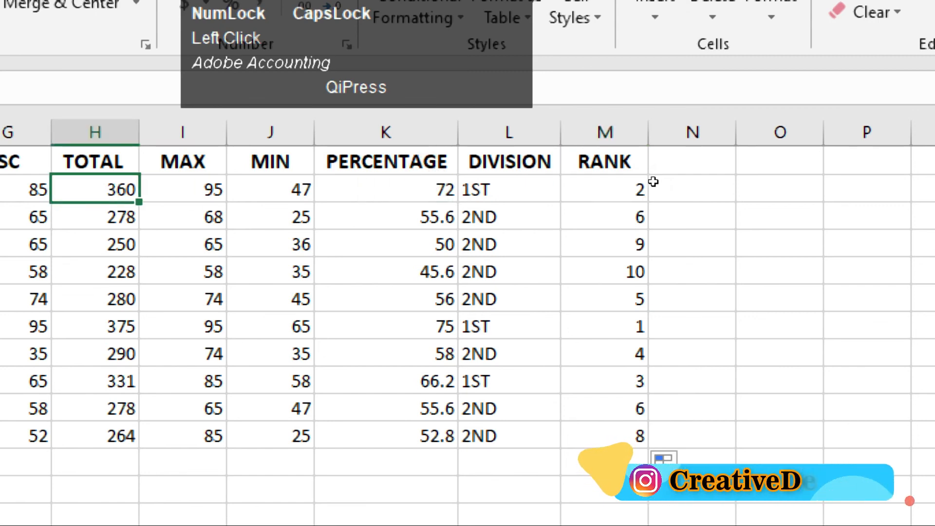
key("Right")
key("Right")
key("Right")
key("Right")
key("Right")
Check the rank in M7 against the total in H7, and compare that total with the one in H2.
key("Down")
key("Down")
key("Down")
key("Down")
key("Down")
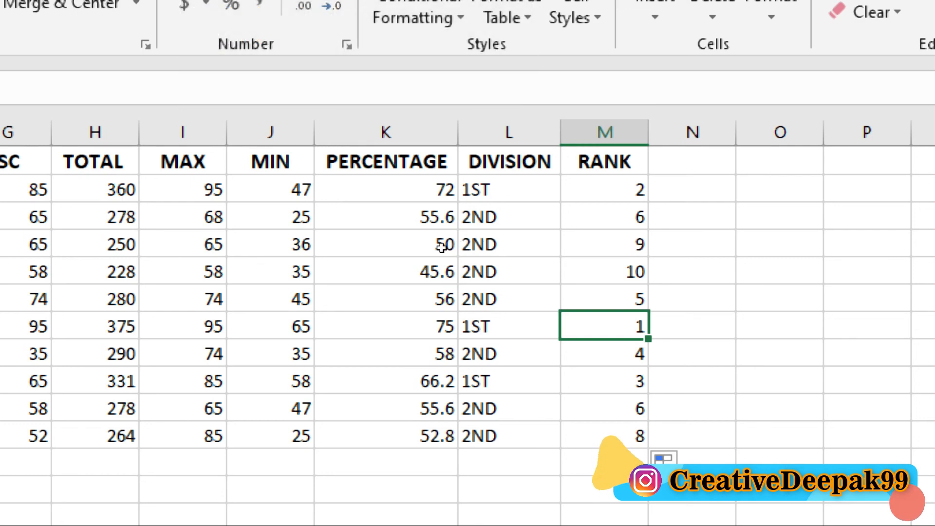
key("Left")
key("Left")
key("Left")
key("Left")
key("Left")
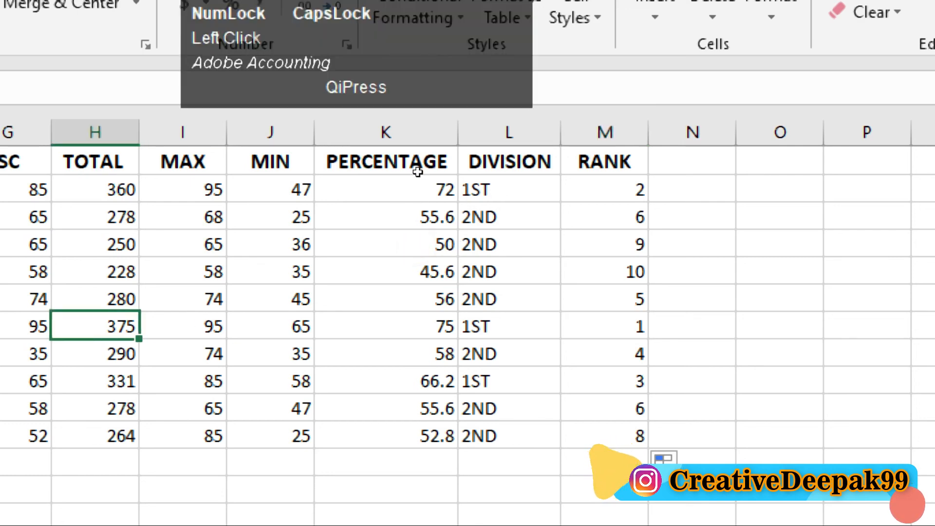
key("Up")
key("Up")
key("Up")
key("Up")
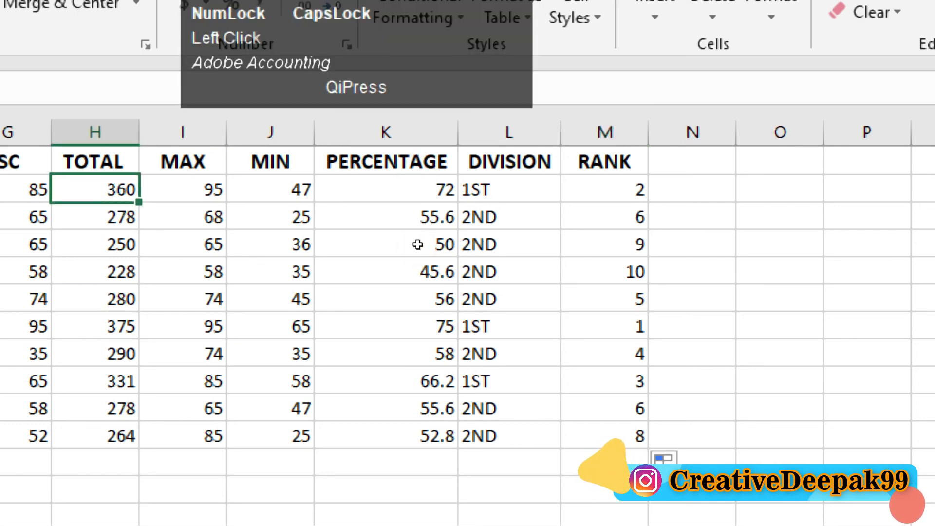
left_click(417, 245)
left_click(412, 174)
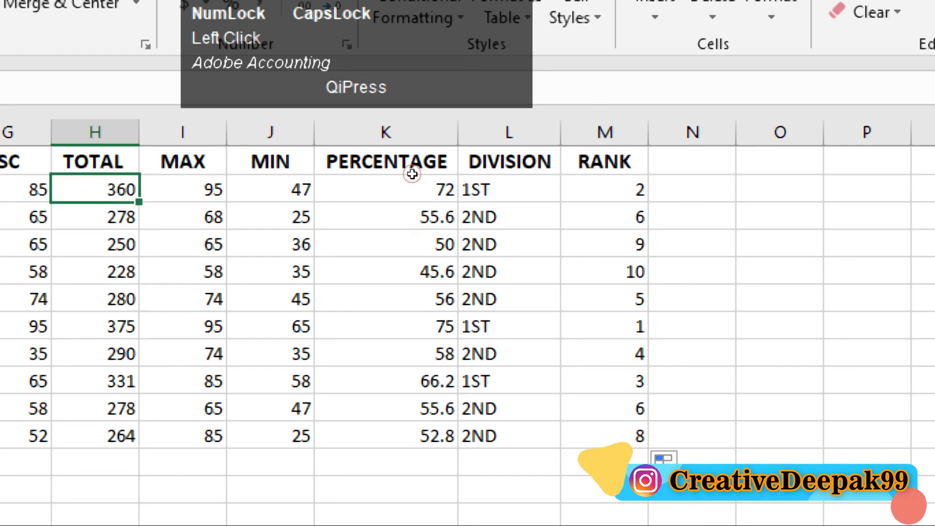
Check the sixth student's result by comparing the total in H7 and percentage in K7 with the rank in M7.
left_click(415, 244)
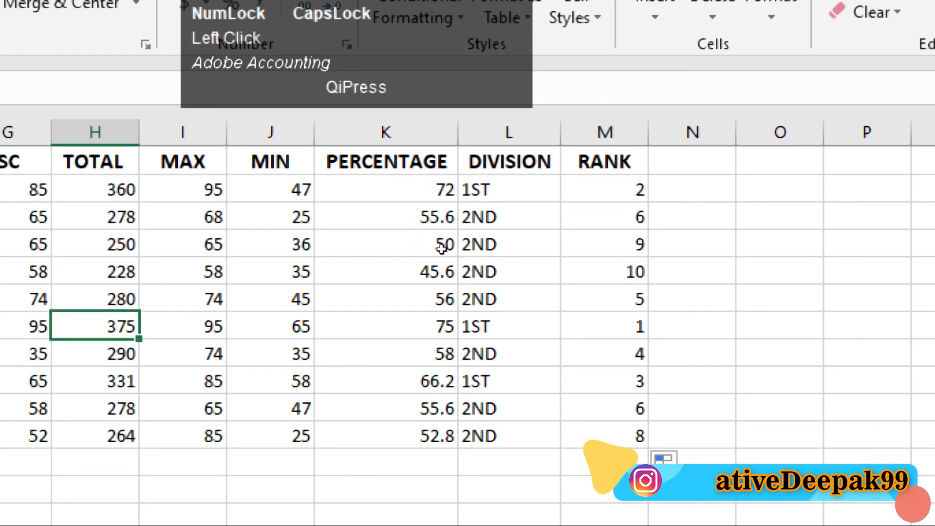
left_click(584, 242)
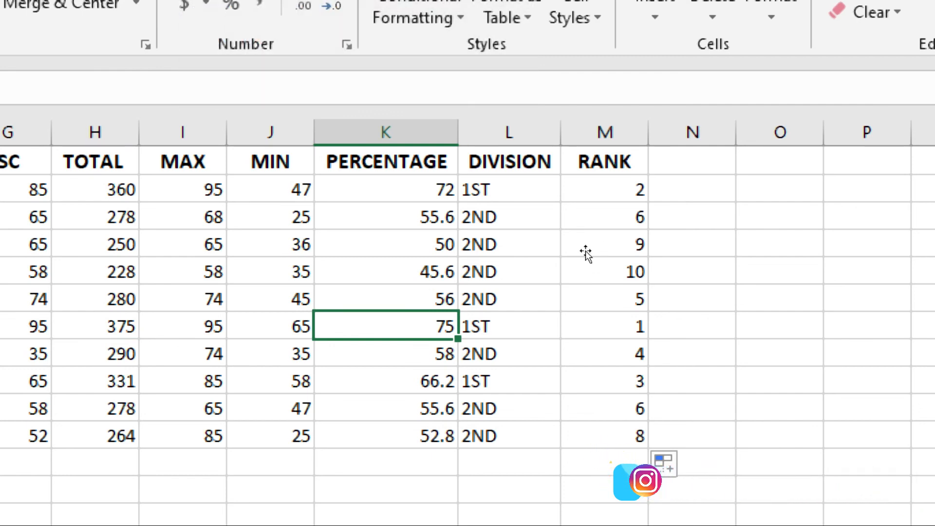
left_click(682, 243)
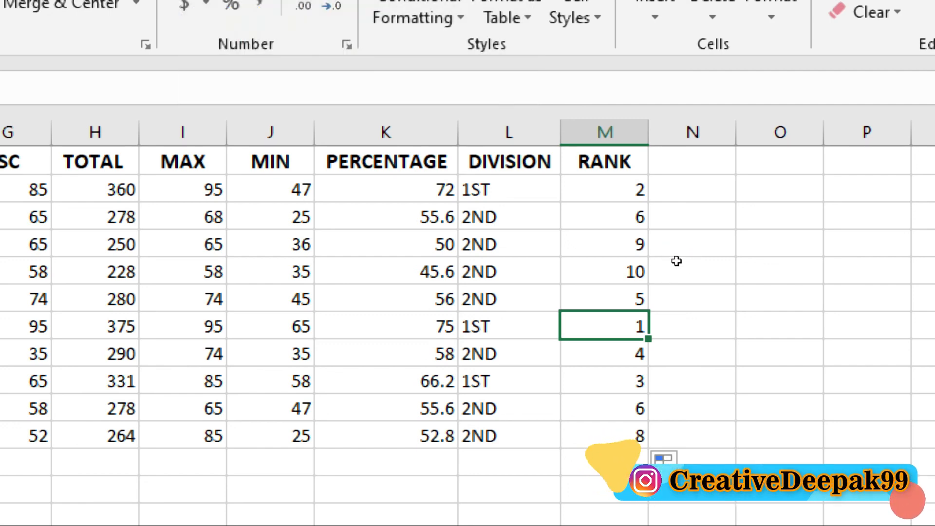
Check the ranks in M8 and M9, and compare the rank in M9 with the same student's total in H9.
key("Down")
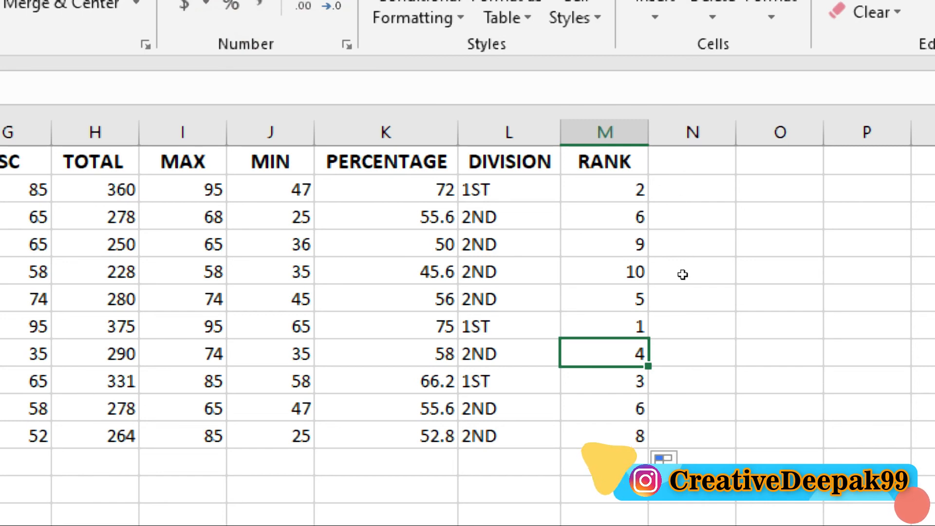
key("Down")
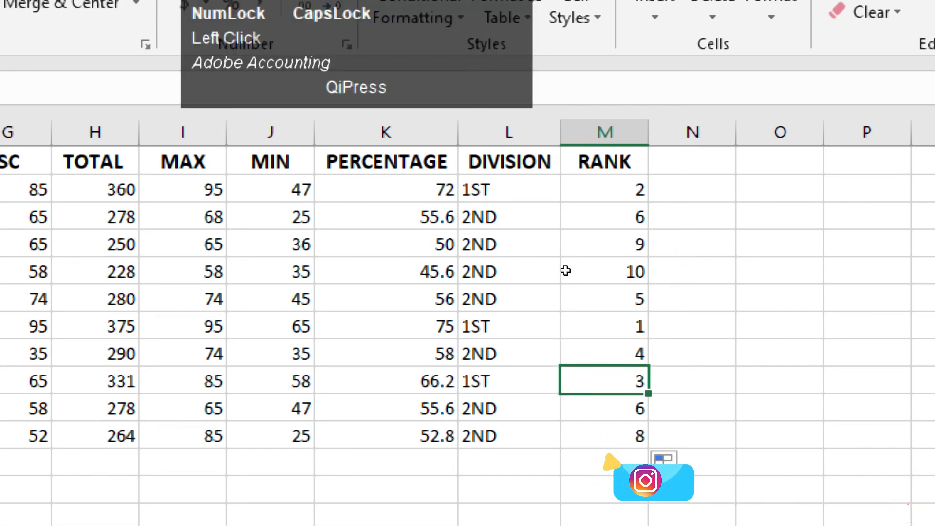
key("Left")
key("Left")
key("Left")
key("Left")
key("Left")
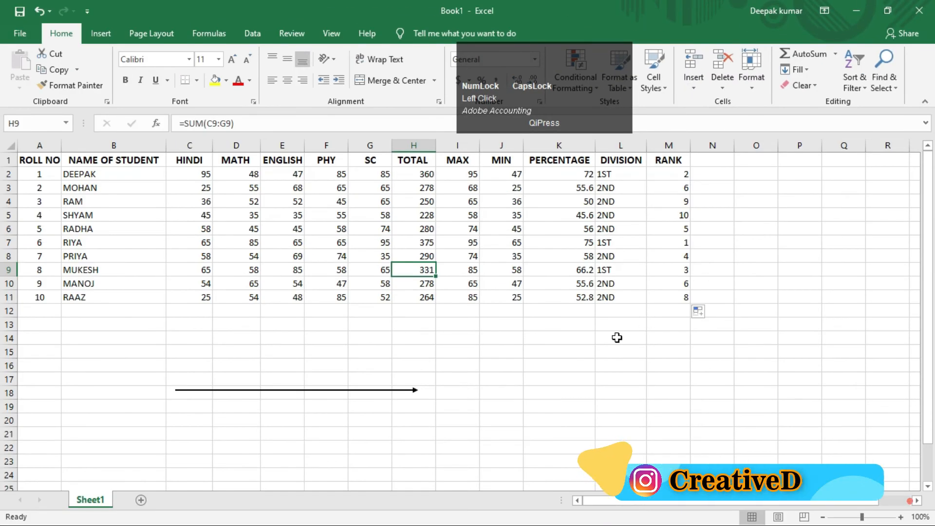
left_click(576, 358)
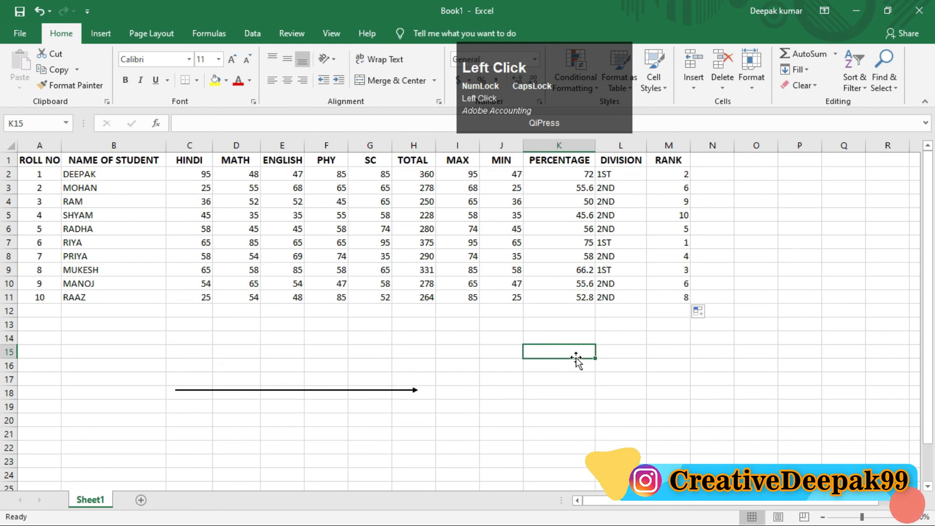
left_click(821, 265)
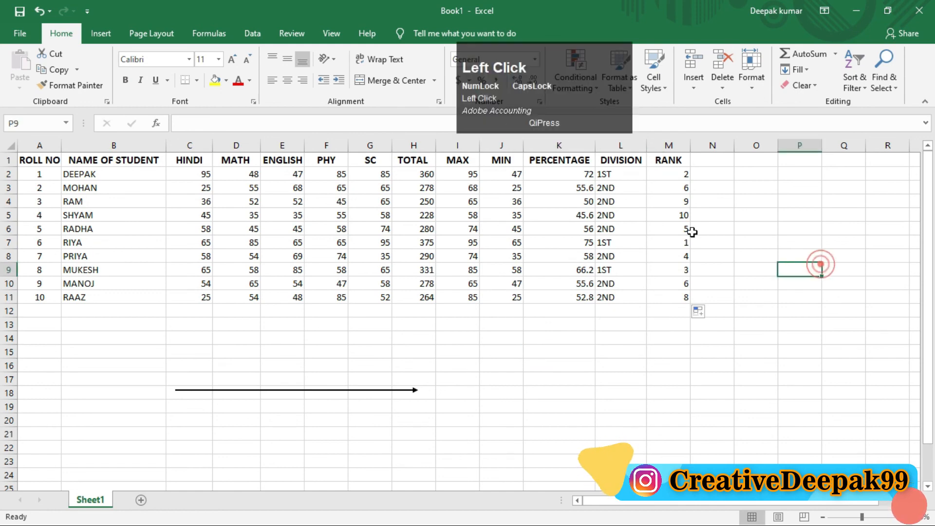
left_click_drag(545, 92, 775, 405)
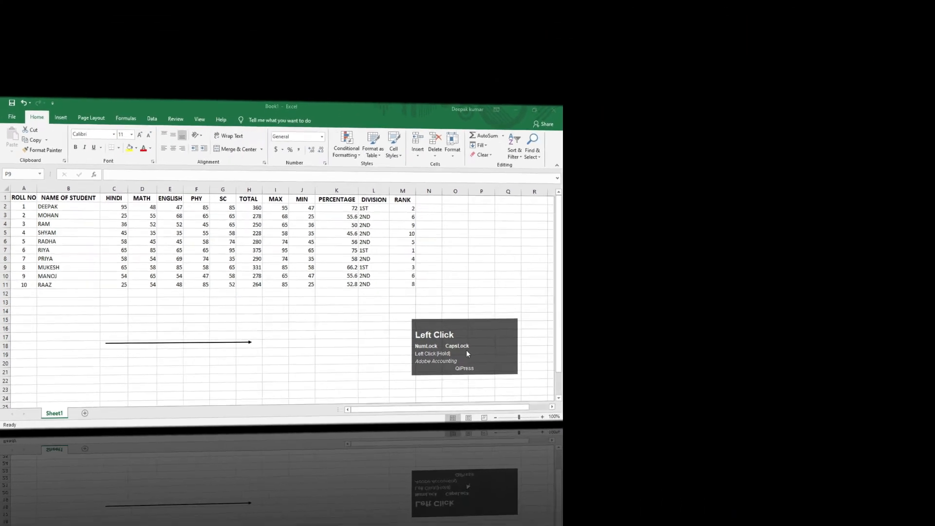